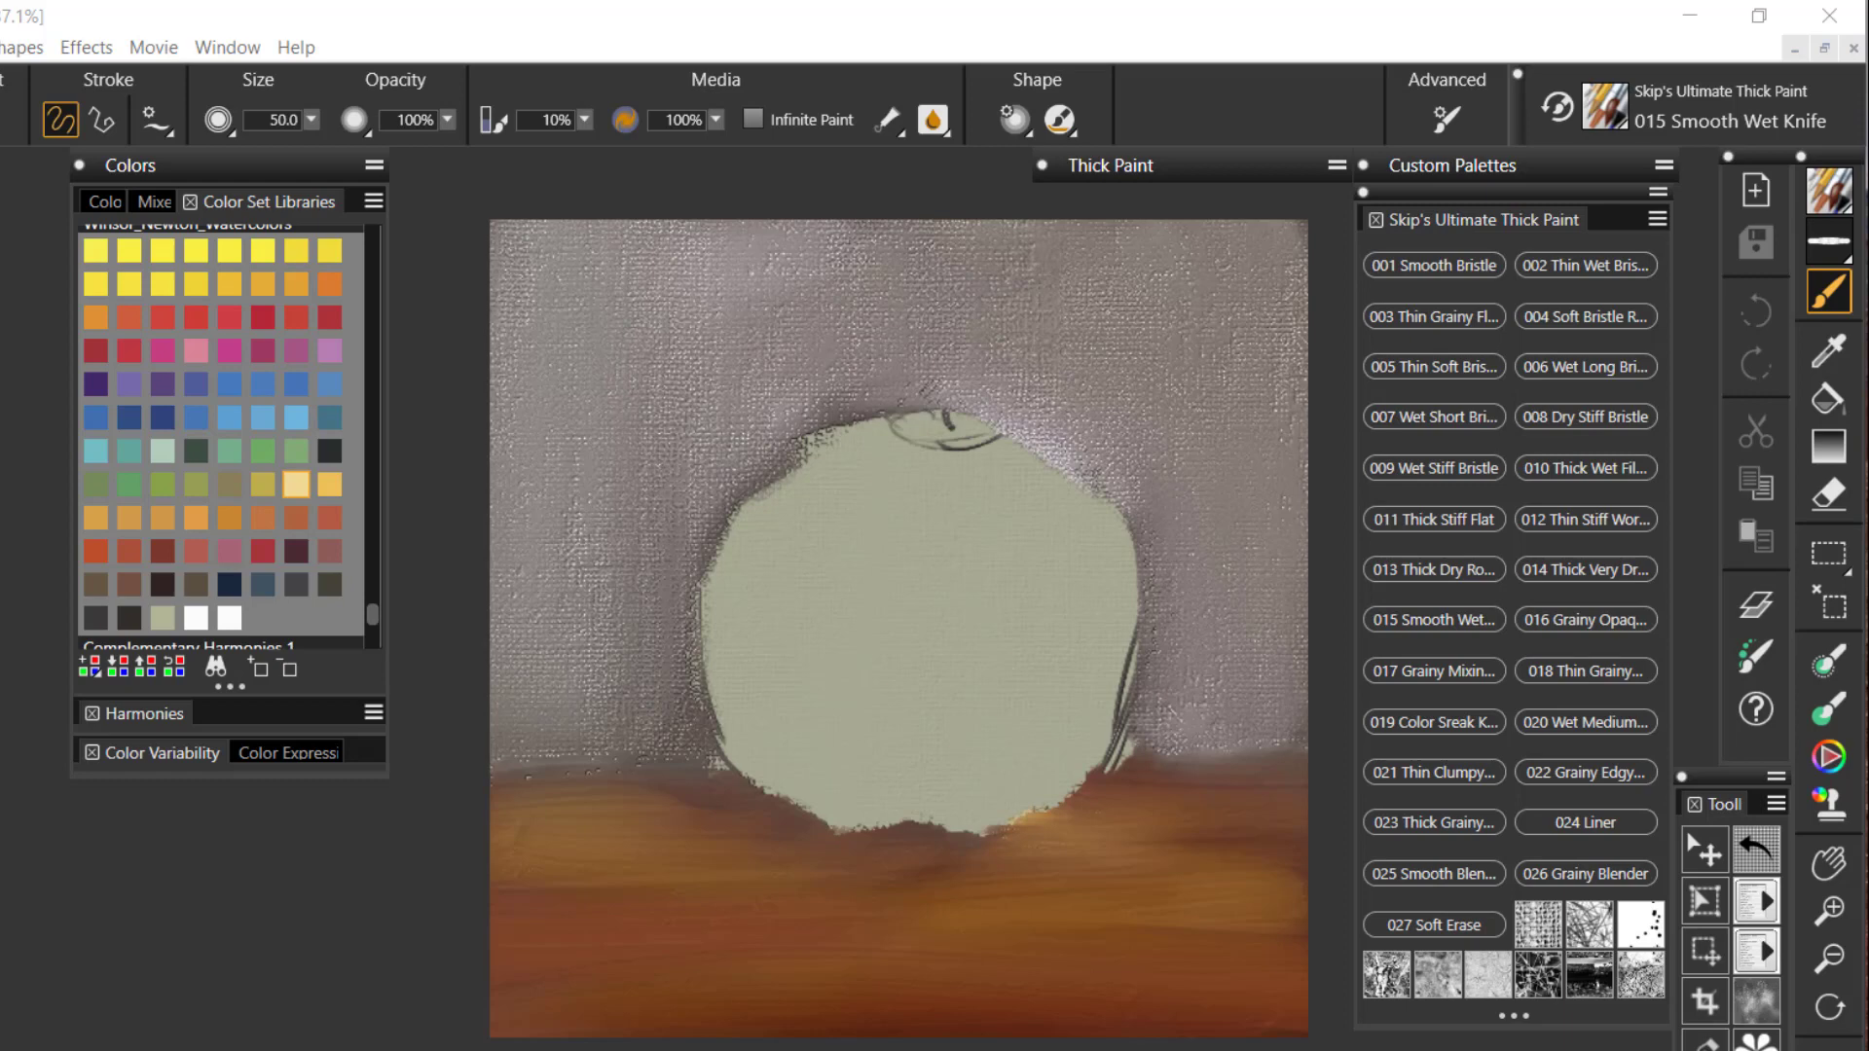
Step: Show the color harmonies, review the available harmony types, and choose dark red from the Winsor_Newton_Watercolors set as the base color
{"action": "left_click", "coordinate": [173, 714]}
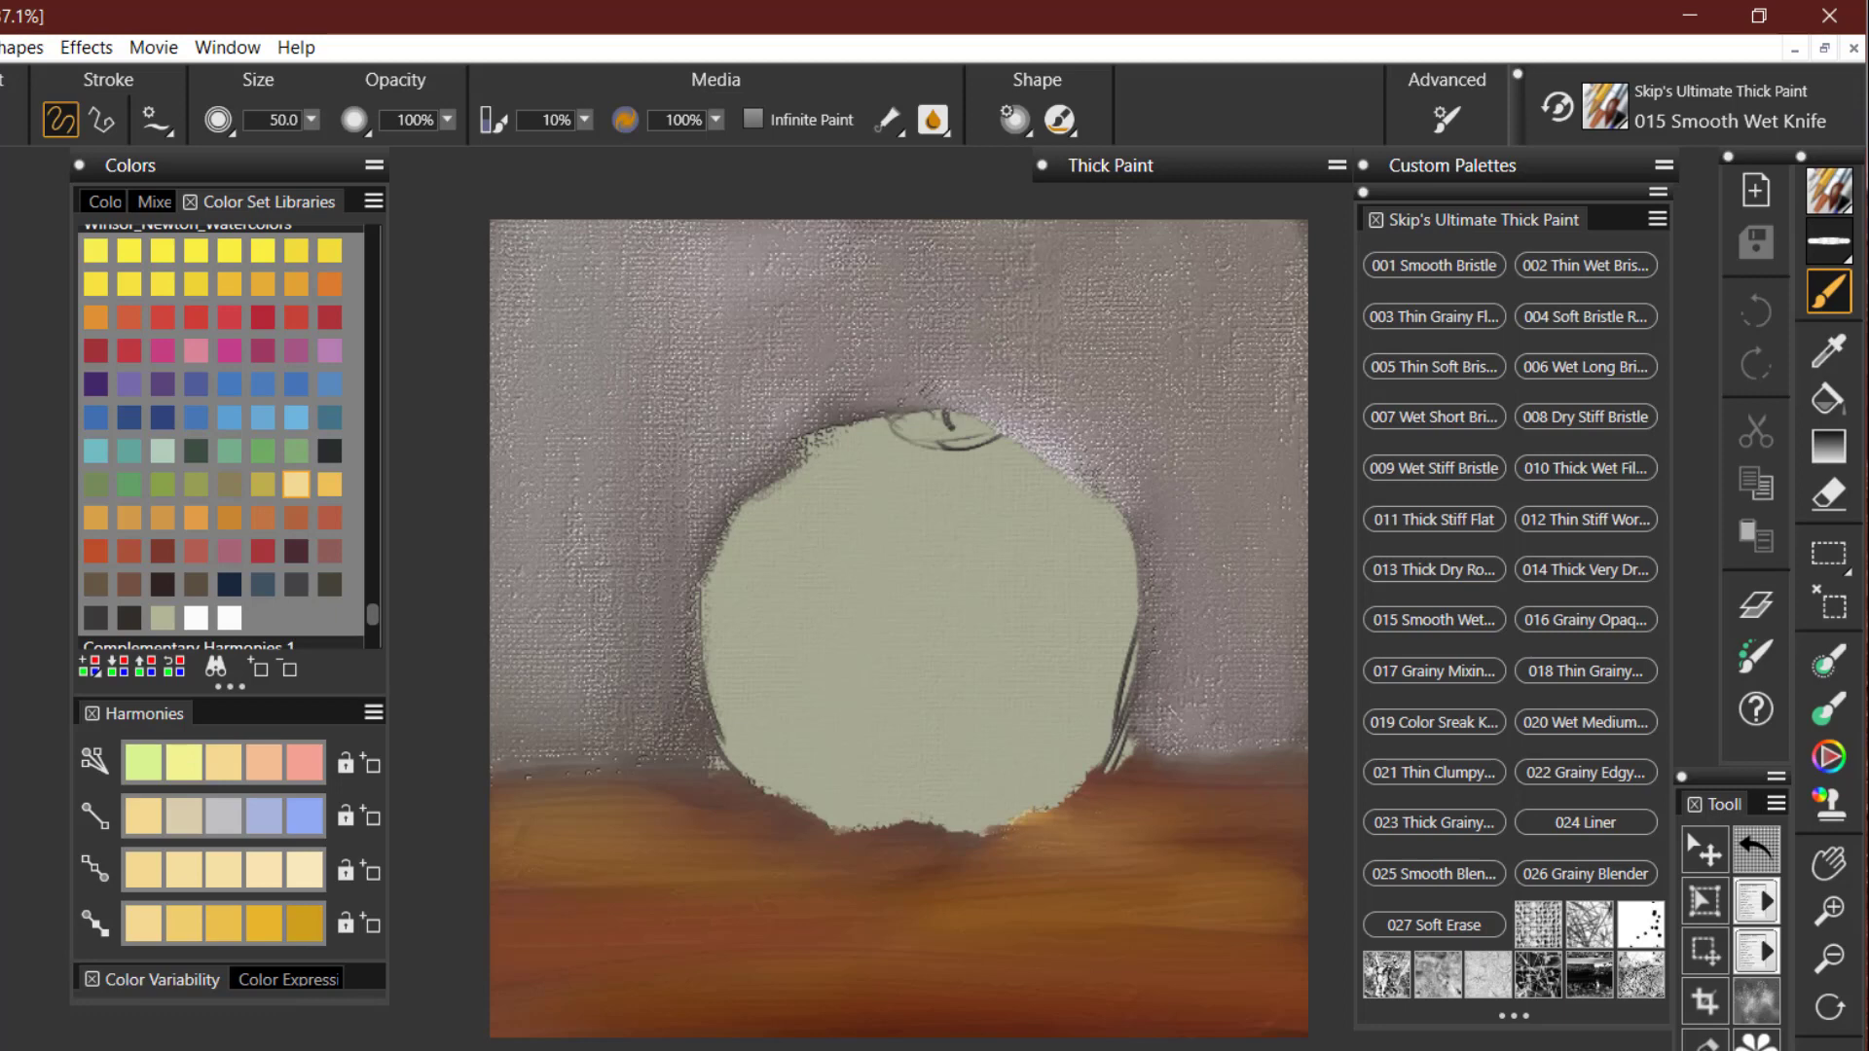
{"action": "left_click", "coordinate": [374, 714]}
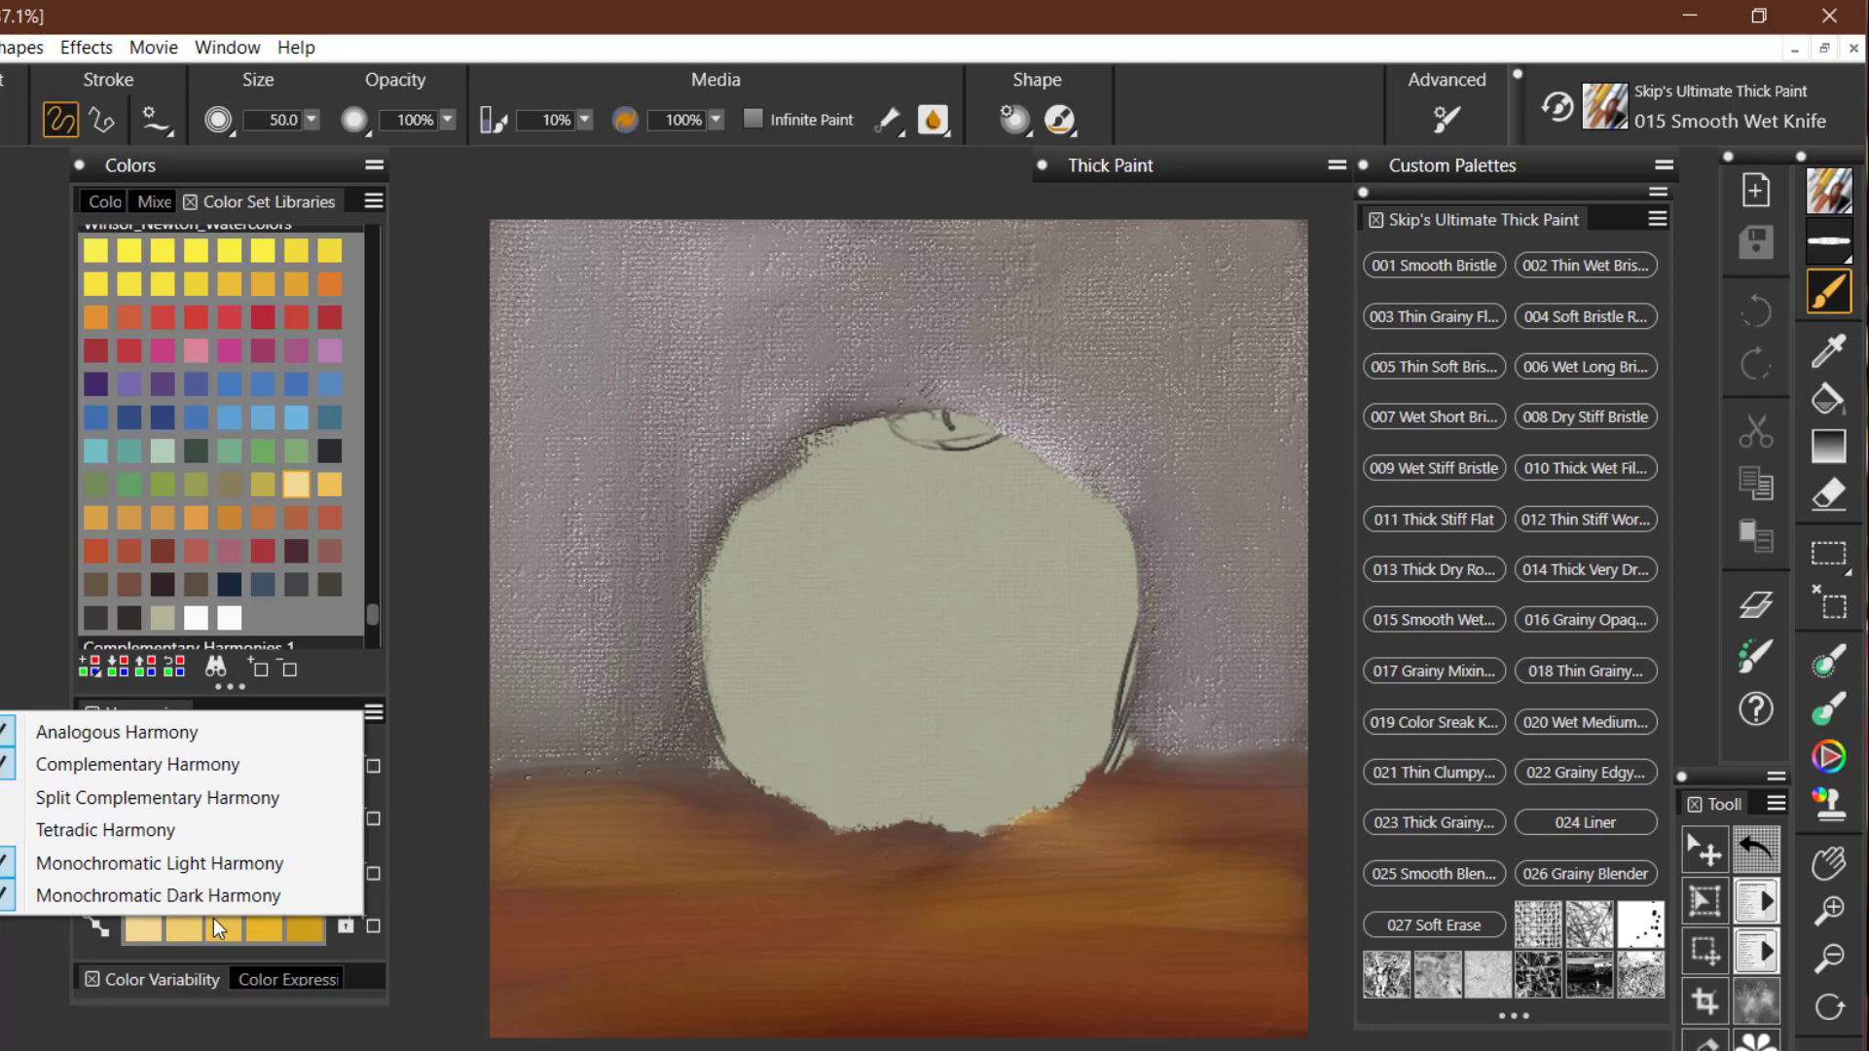
{"action": "left_click", "coordinate": [255, 888]}
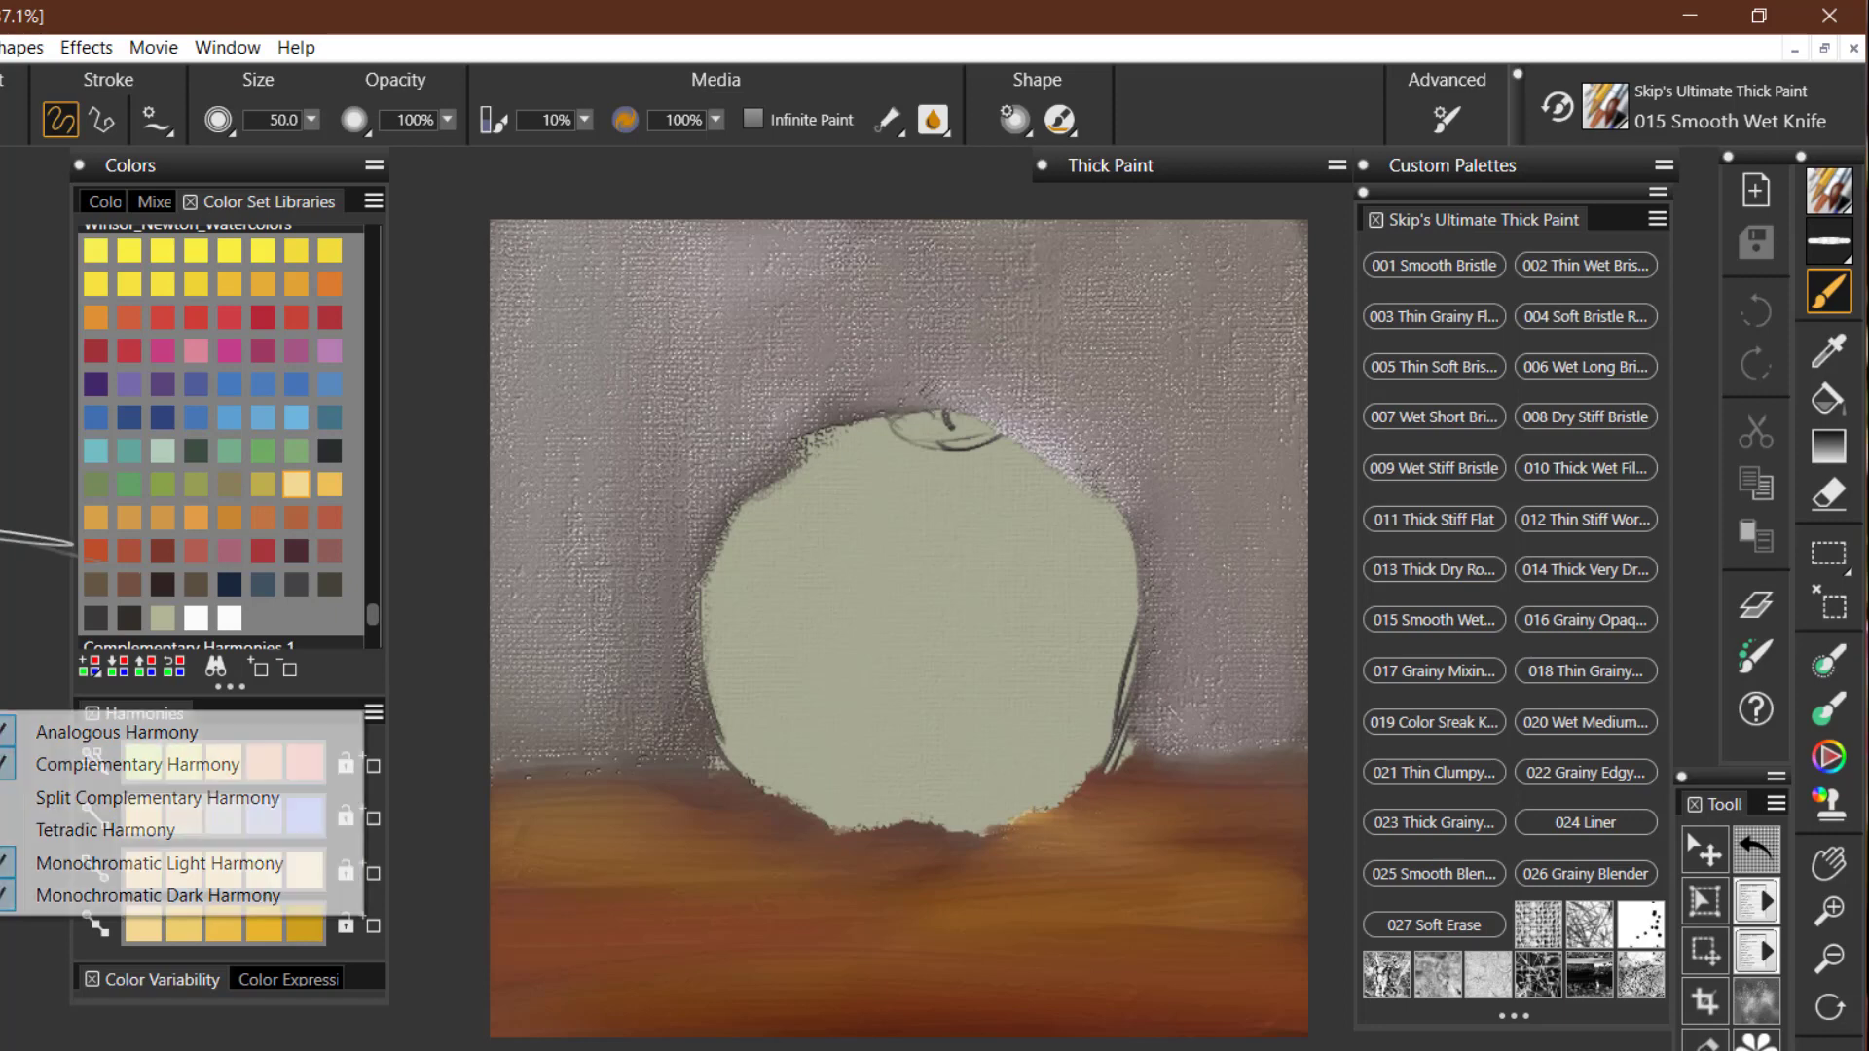
{"action": "left_click", "coordinate": [95, 349]}
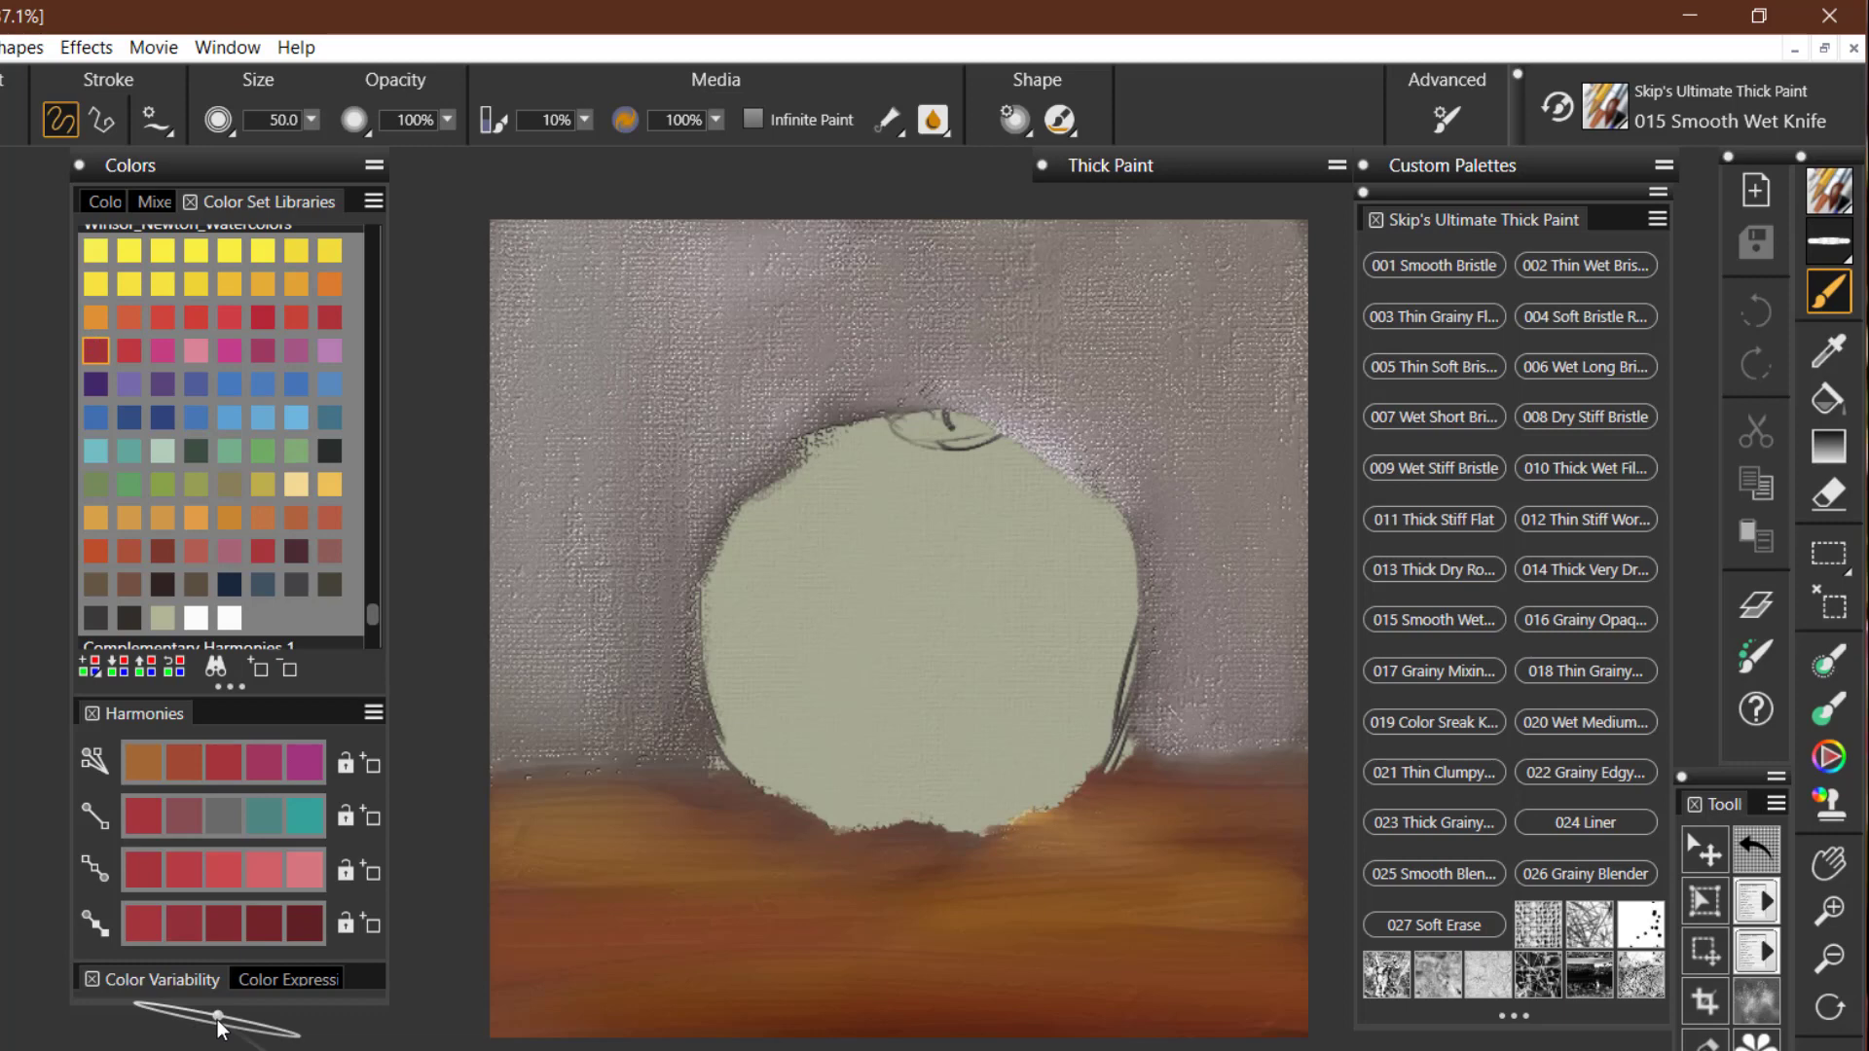
Step: Lock the base color of the analogous, complementary, monochromatic light and monochromatic dark harmonies
{"action": "left_click", "coordinate": [345, 764]}
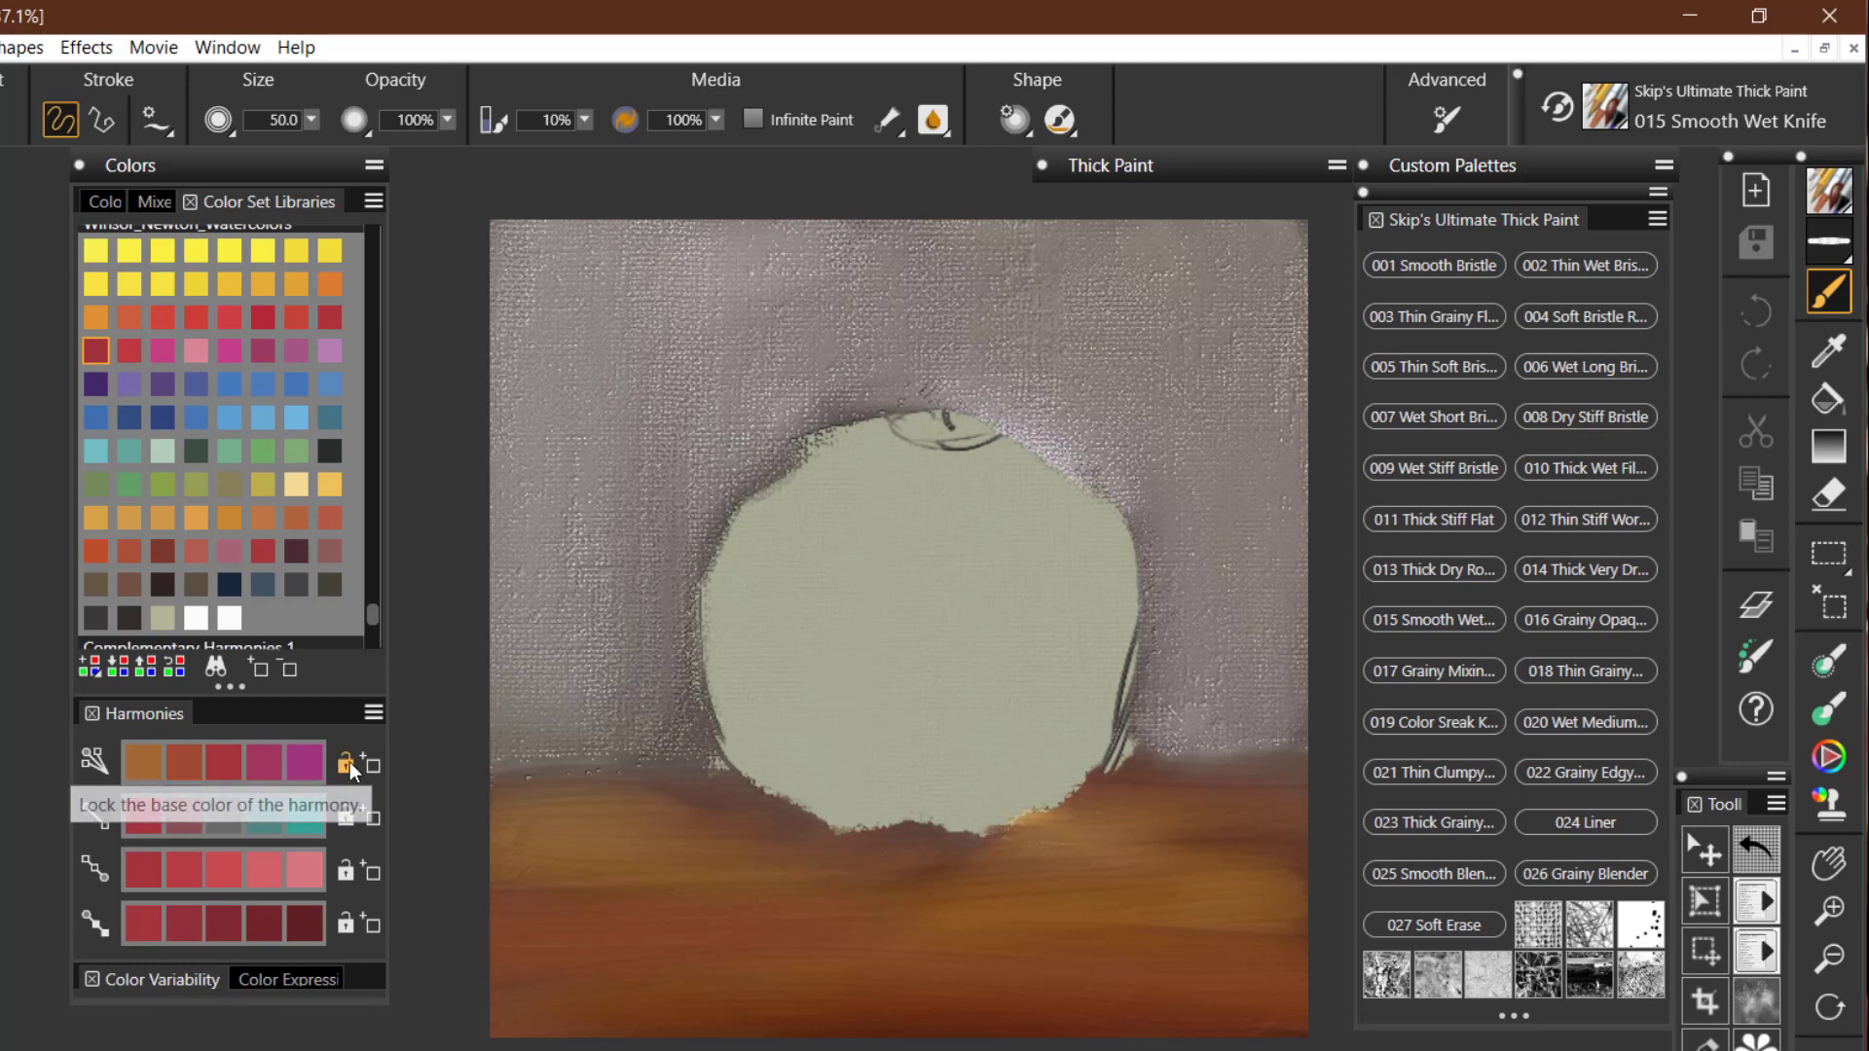
{"action": "left_click", "coordinate": [348, 820]}
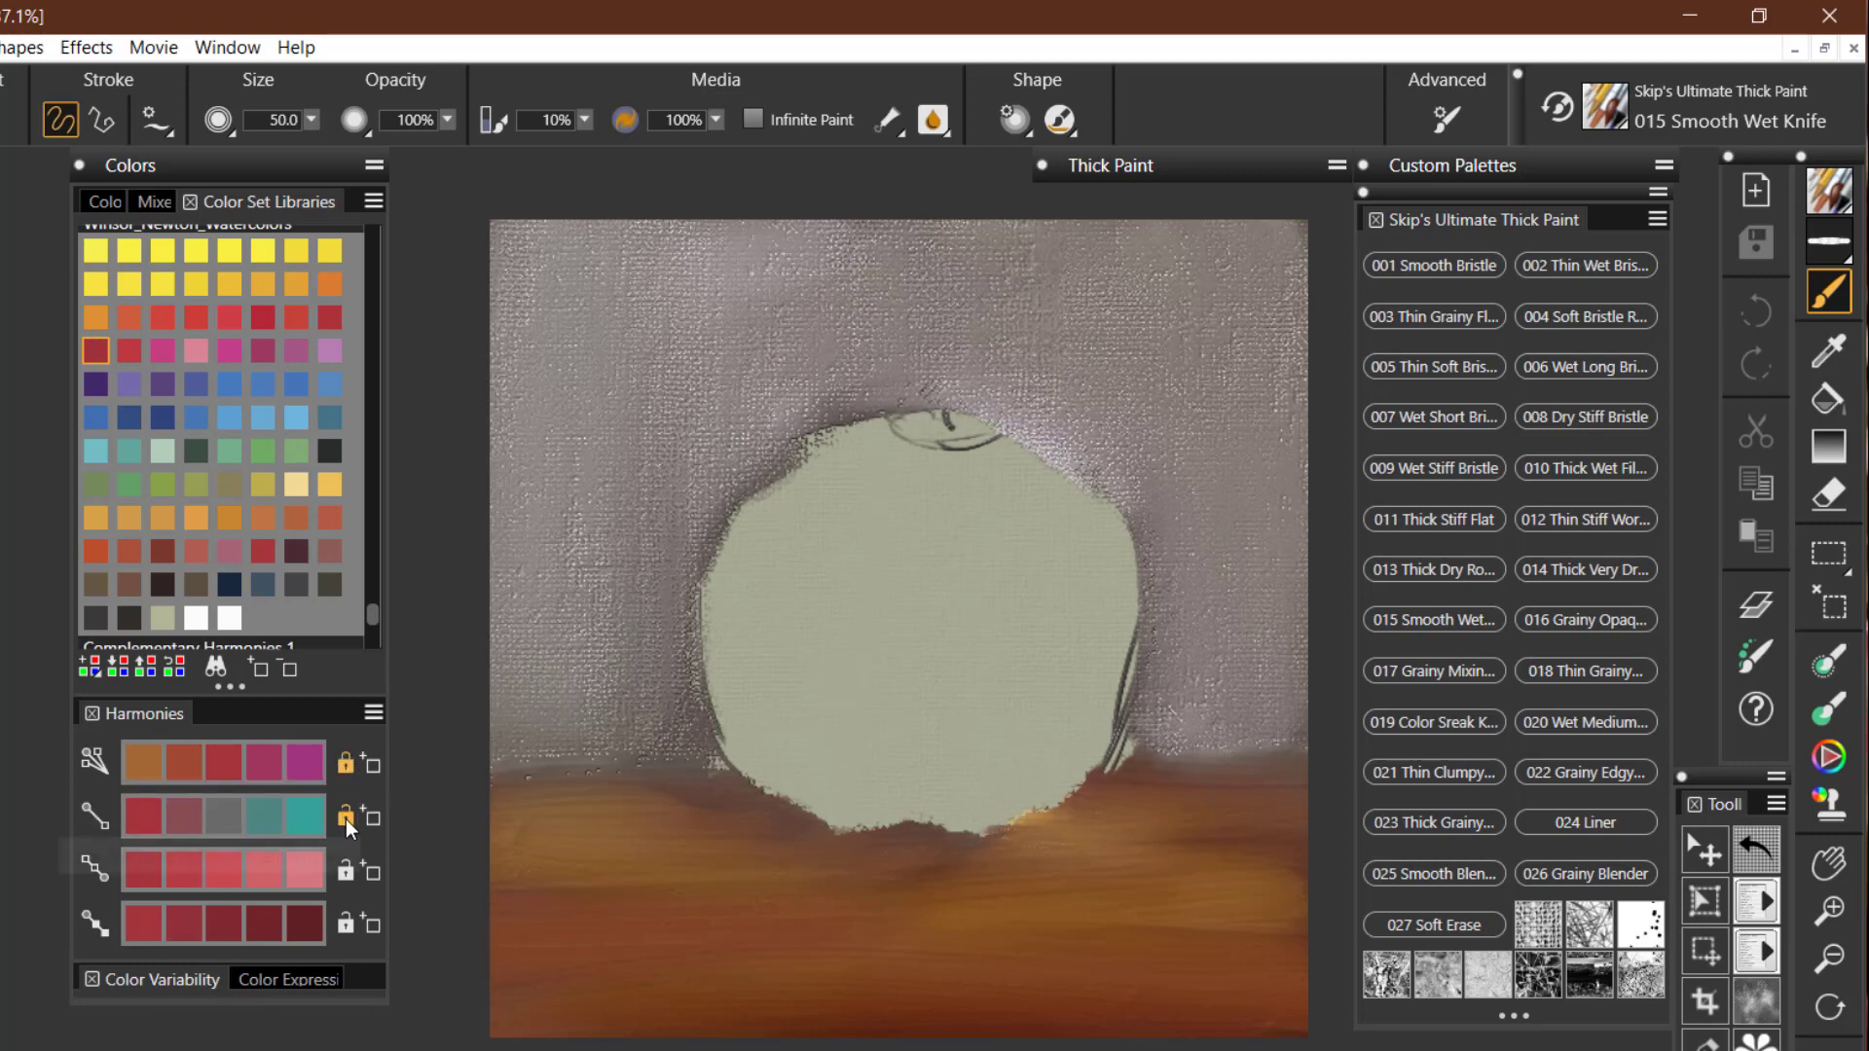
{"action": "left_click", "coordinate": [348, 873]}
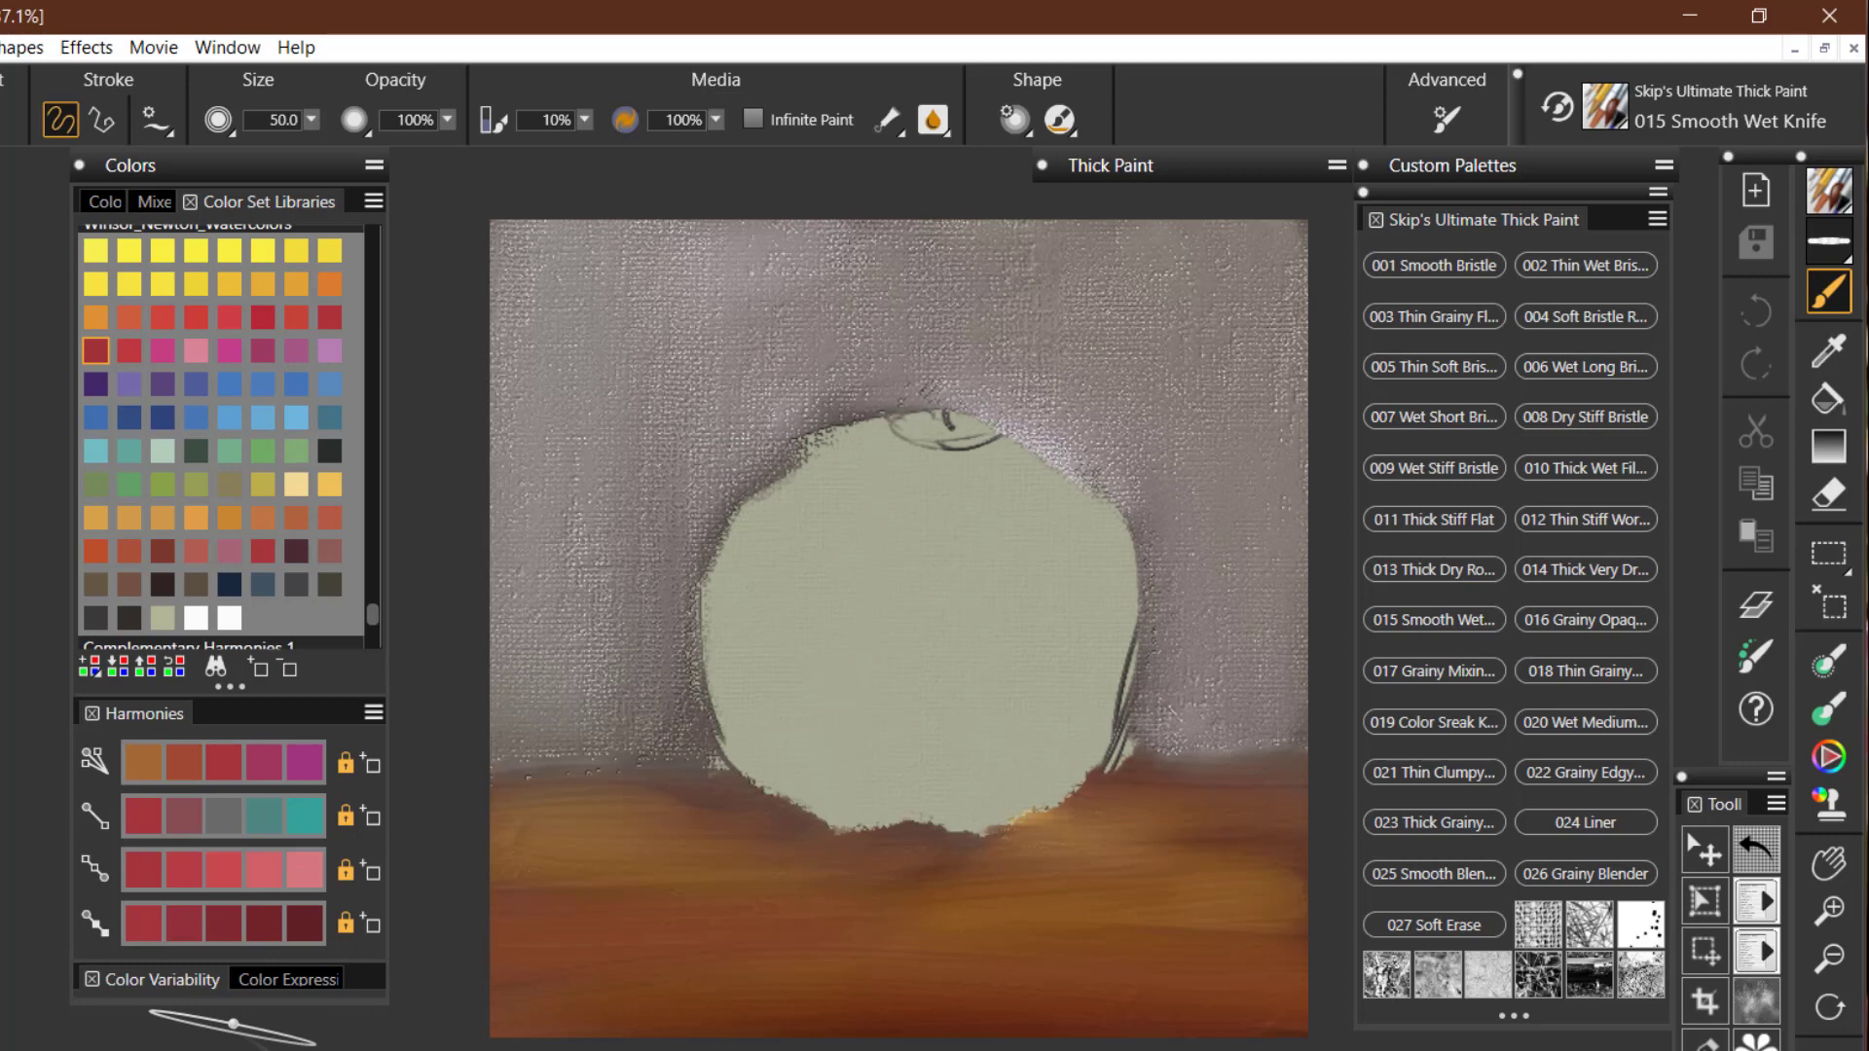
Step: Try unlocking the analogous harmony, reset its base color to the dark red and lock it again
{"action": "left_click", "coordinate": [347, 764]}
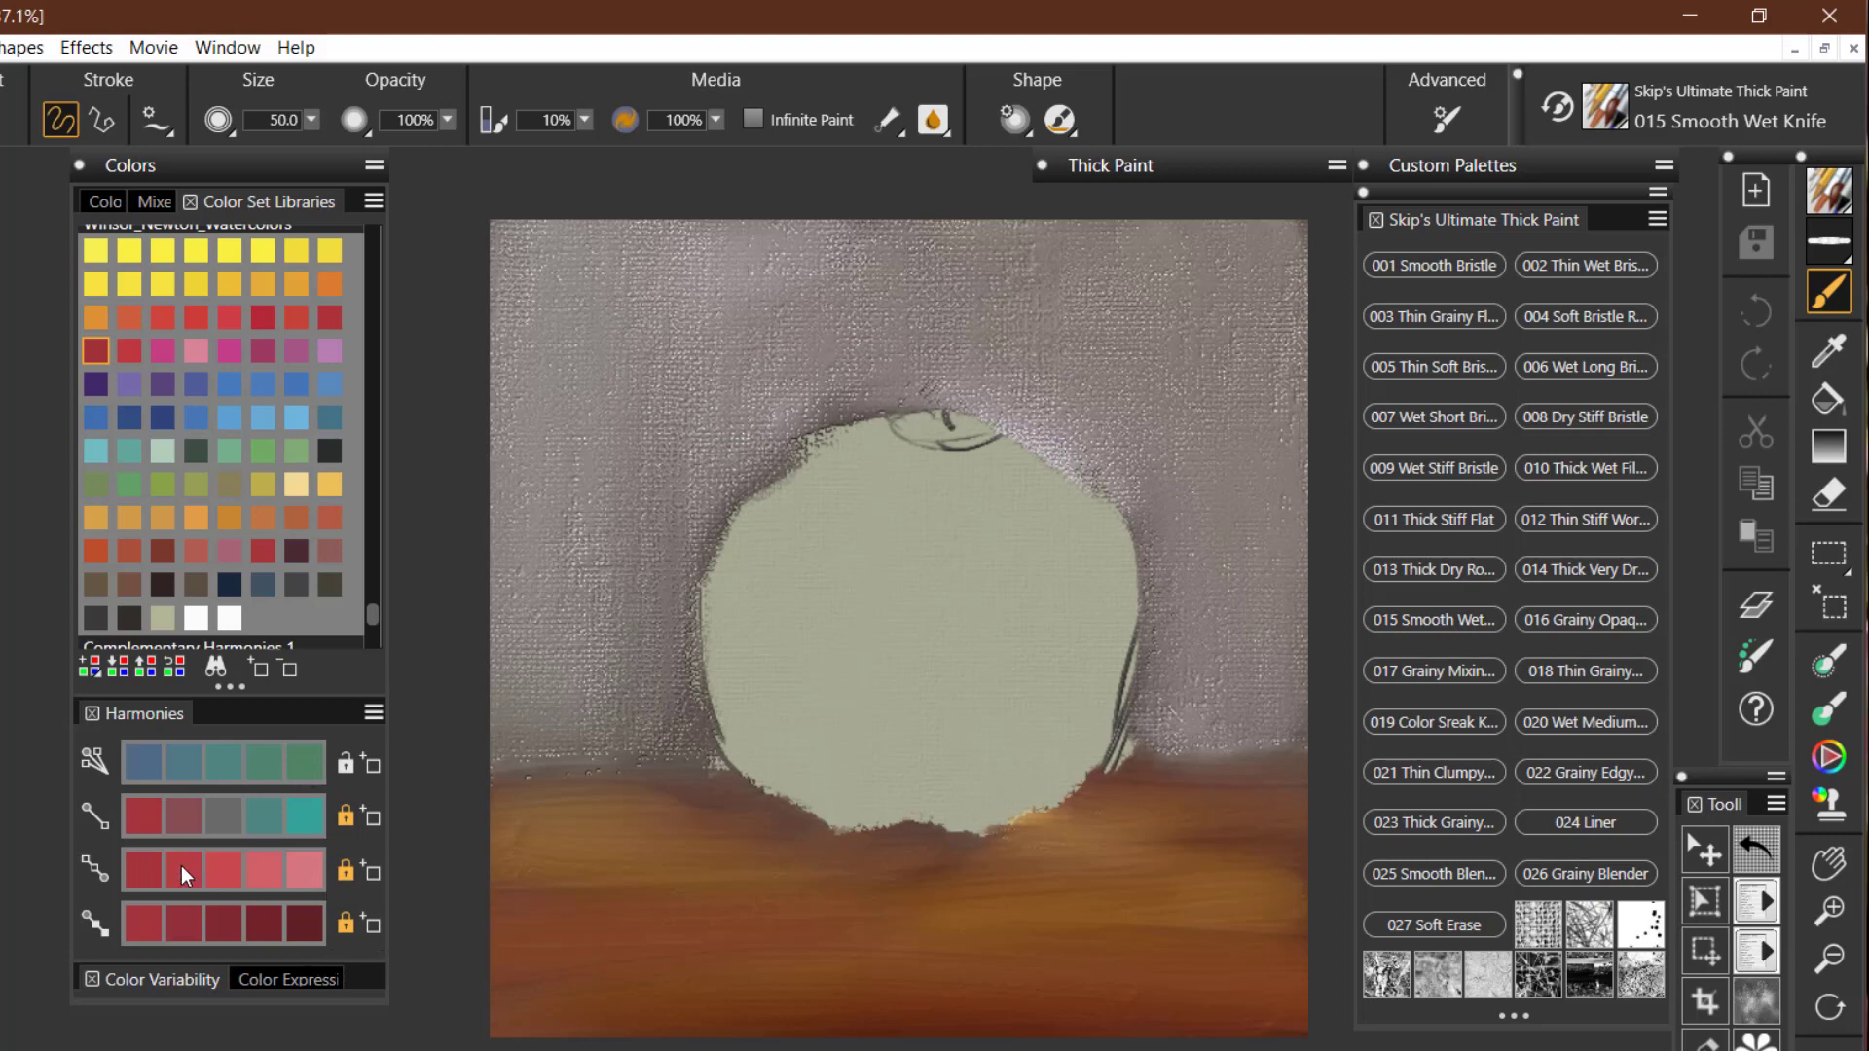
{"action": "left_click", "coordinate": [142, 816]}
{"action": "left_click", "coordinate": [347, 765]}
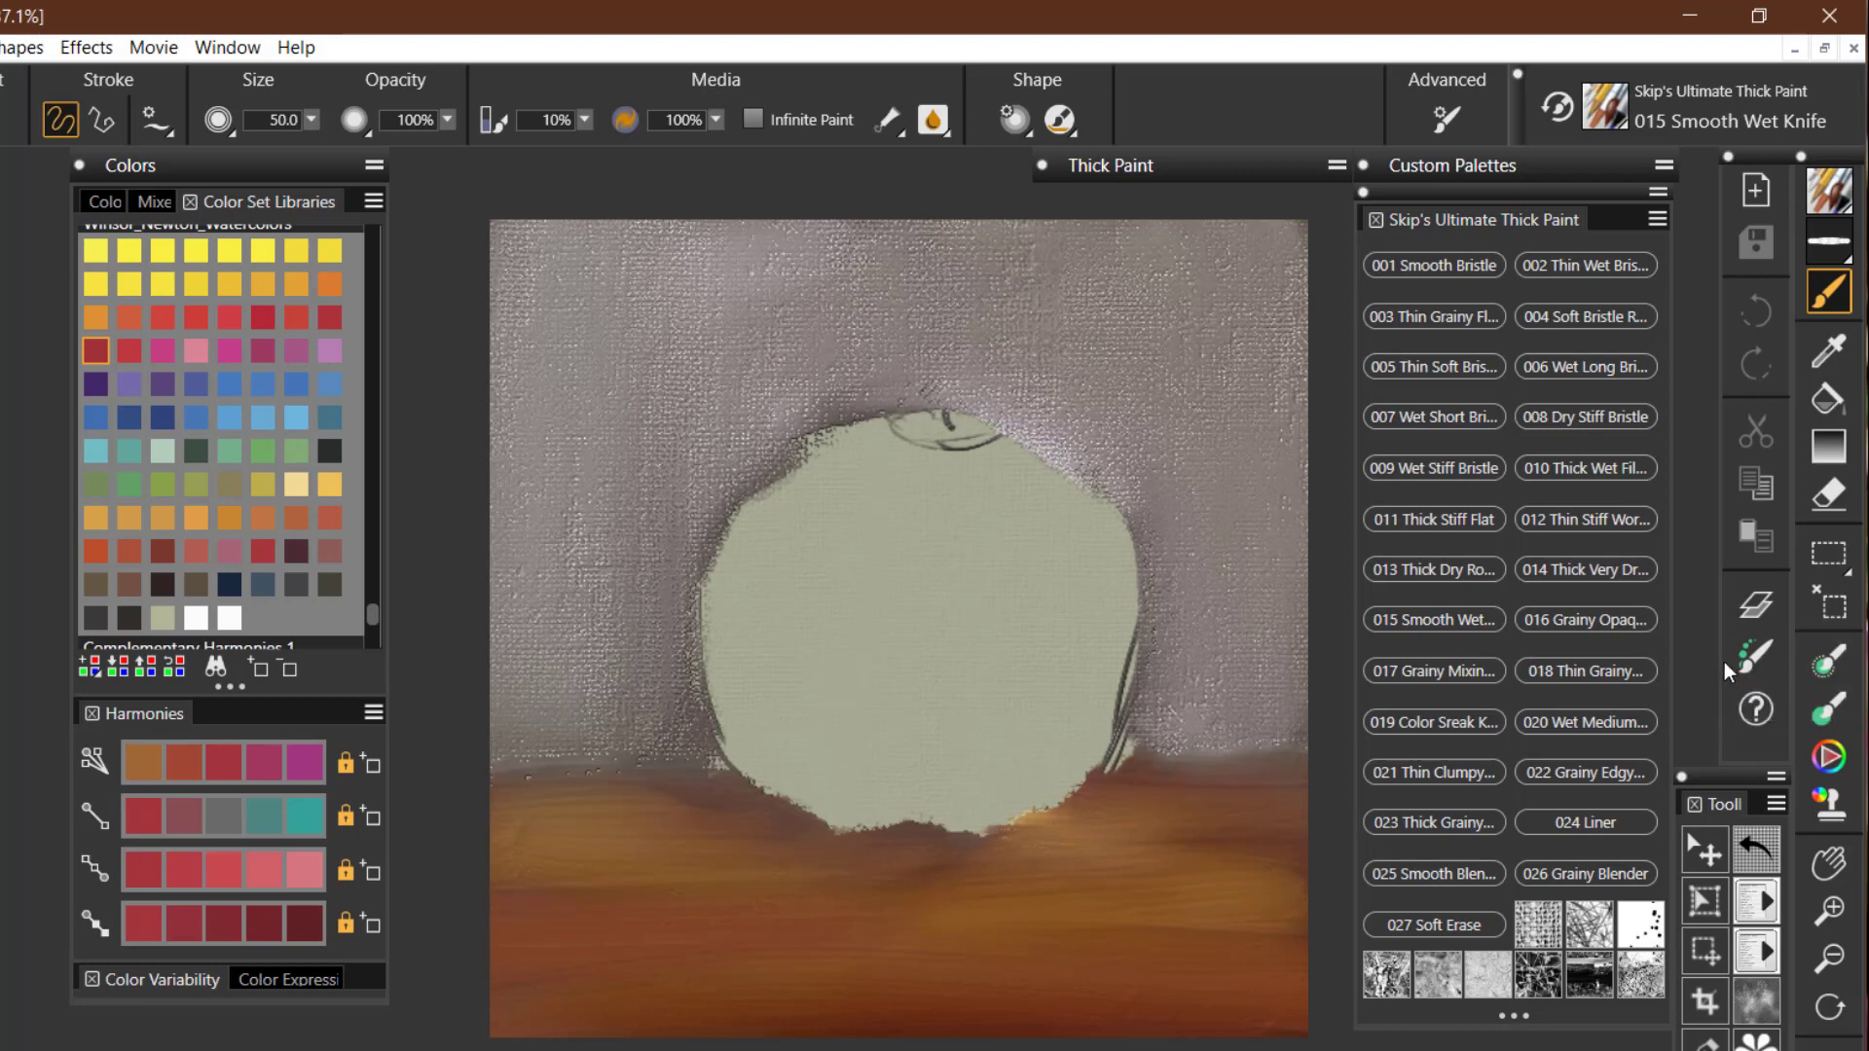
Step: Resize the Smooth Wet Knife to 20.2, test one diagonal stroke inside the round green shape, and undo it
{"action": "left_click_drag", "start_coordinate": [1007, 725], "coordinate": [1005, 721]}
{"action": "left_click_drag", "start_coordinate": [861, 774], "coordinate": [1014, 589]}
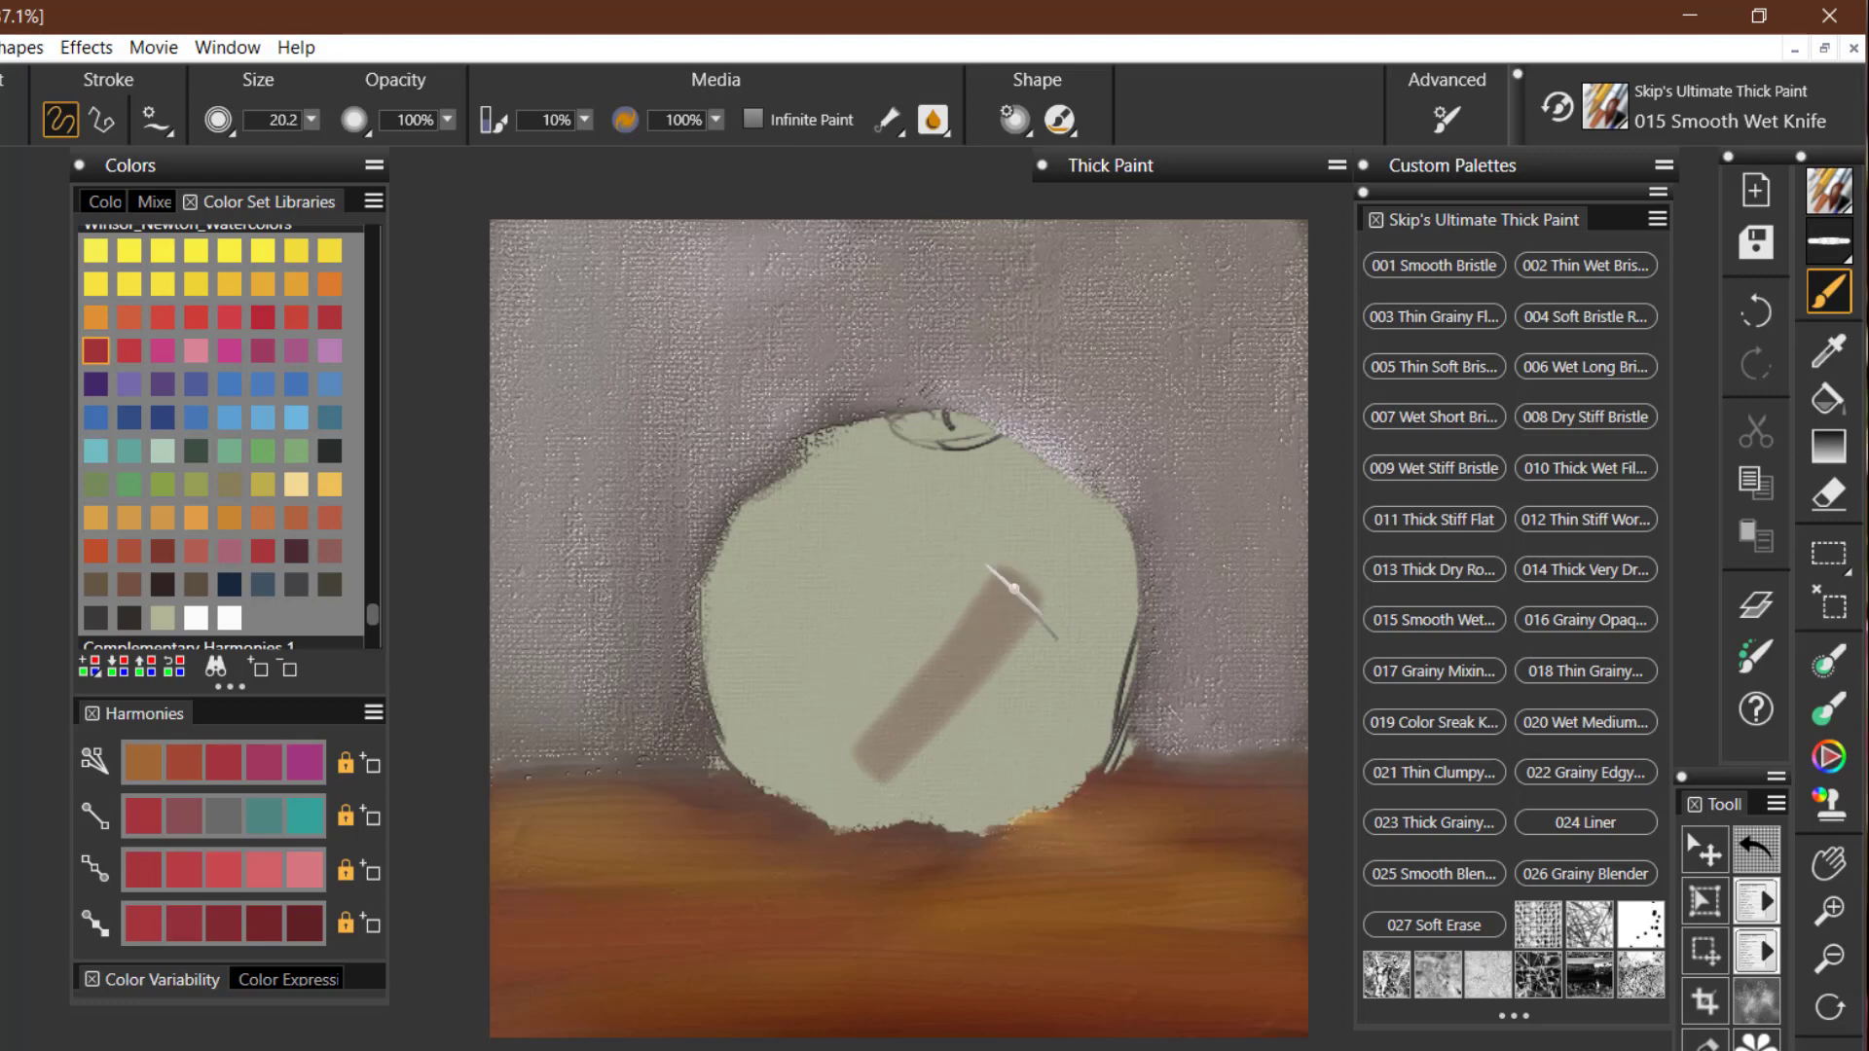
{"action": "key", "text": "ctrl+z"}
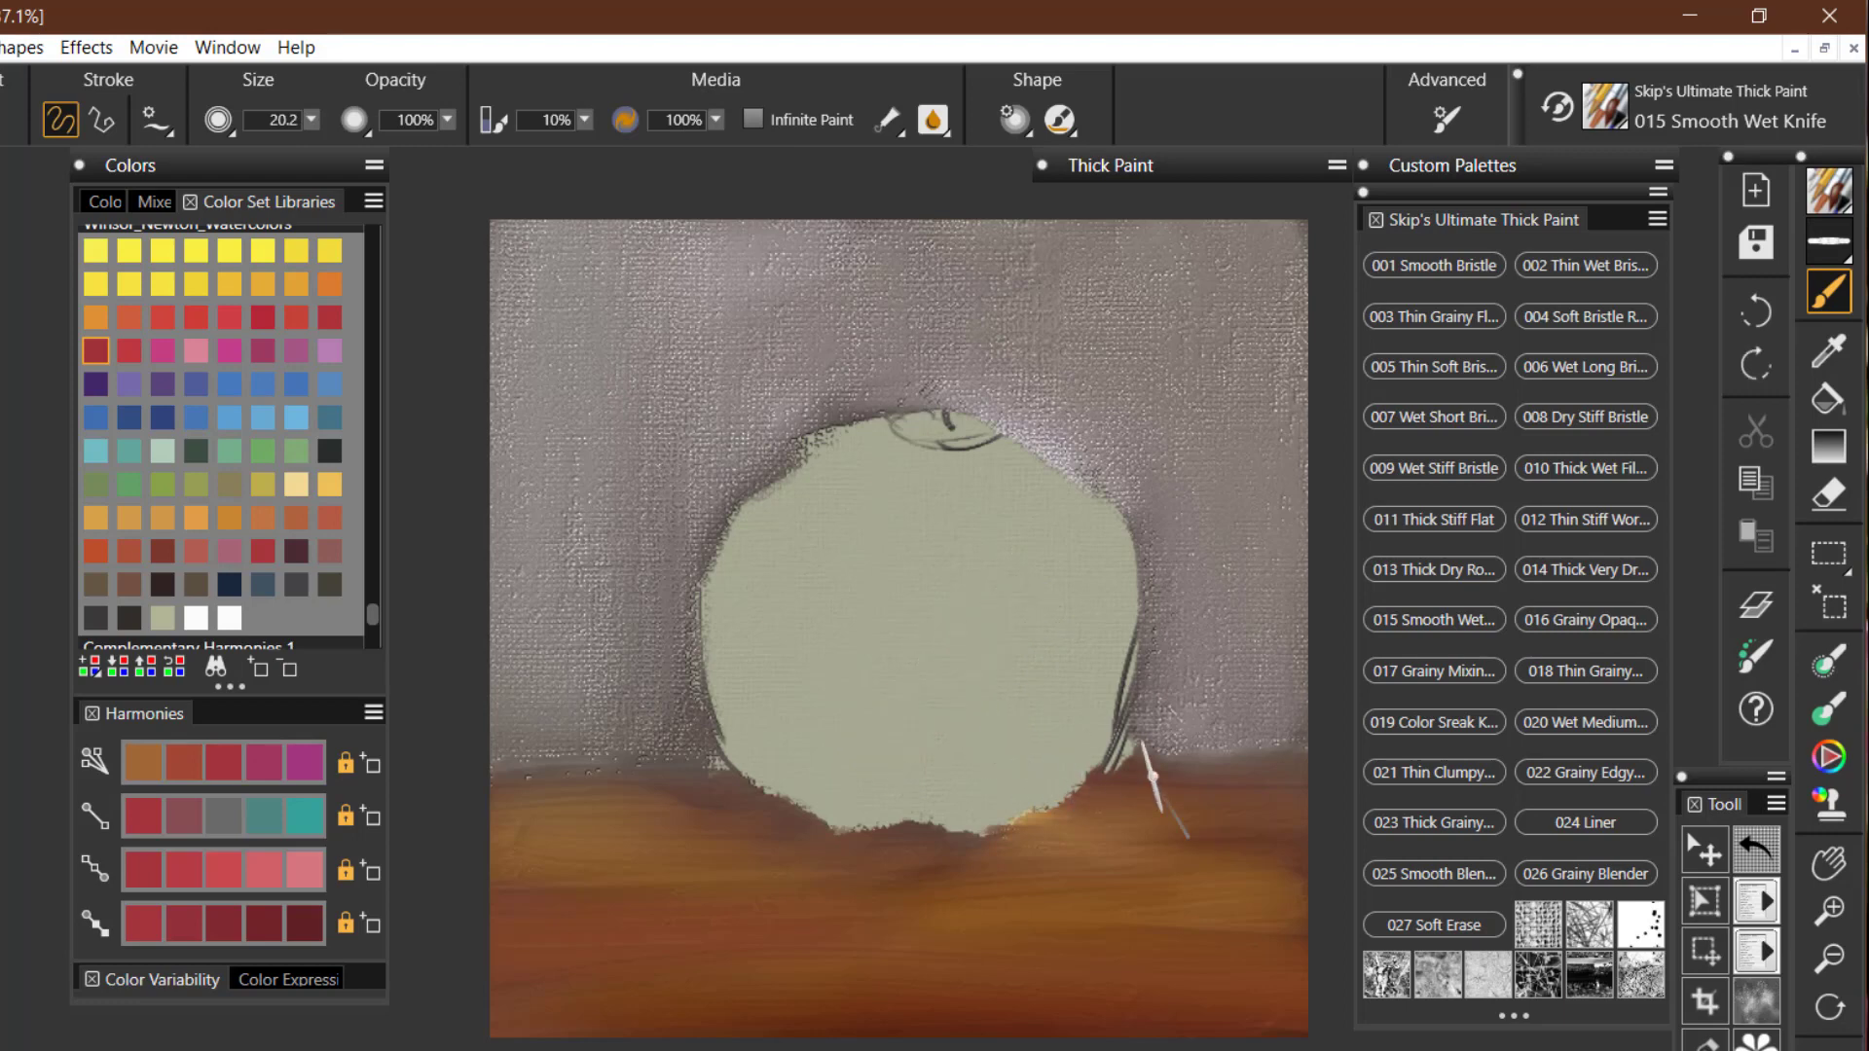
Step: Delete Thick Paint Layer 2 and make Thick Paint Layer 1 the active layer
{"action": "left_click", "coordinate": [1756, 604]}
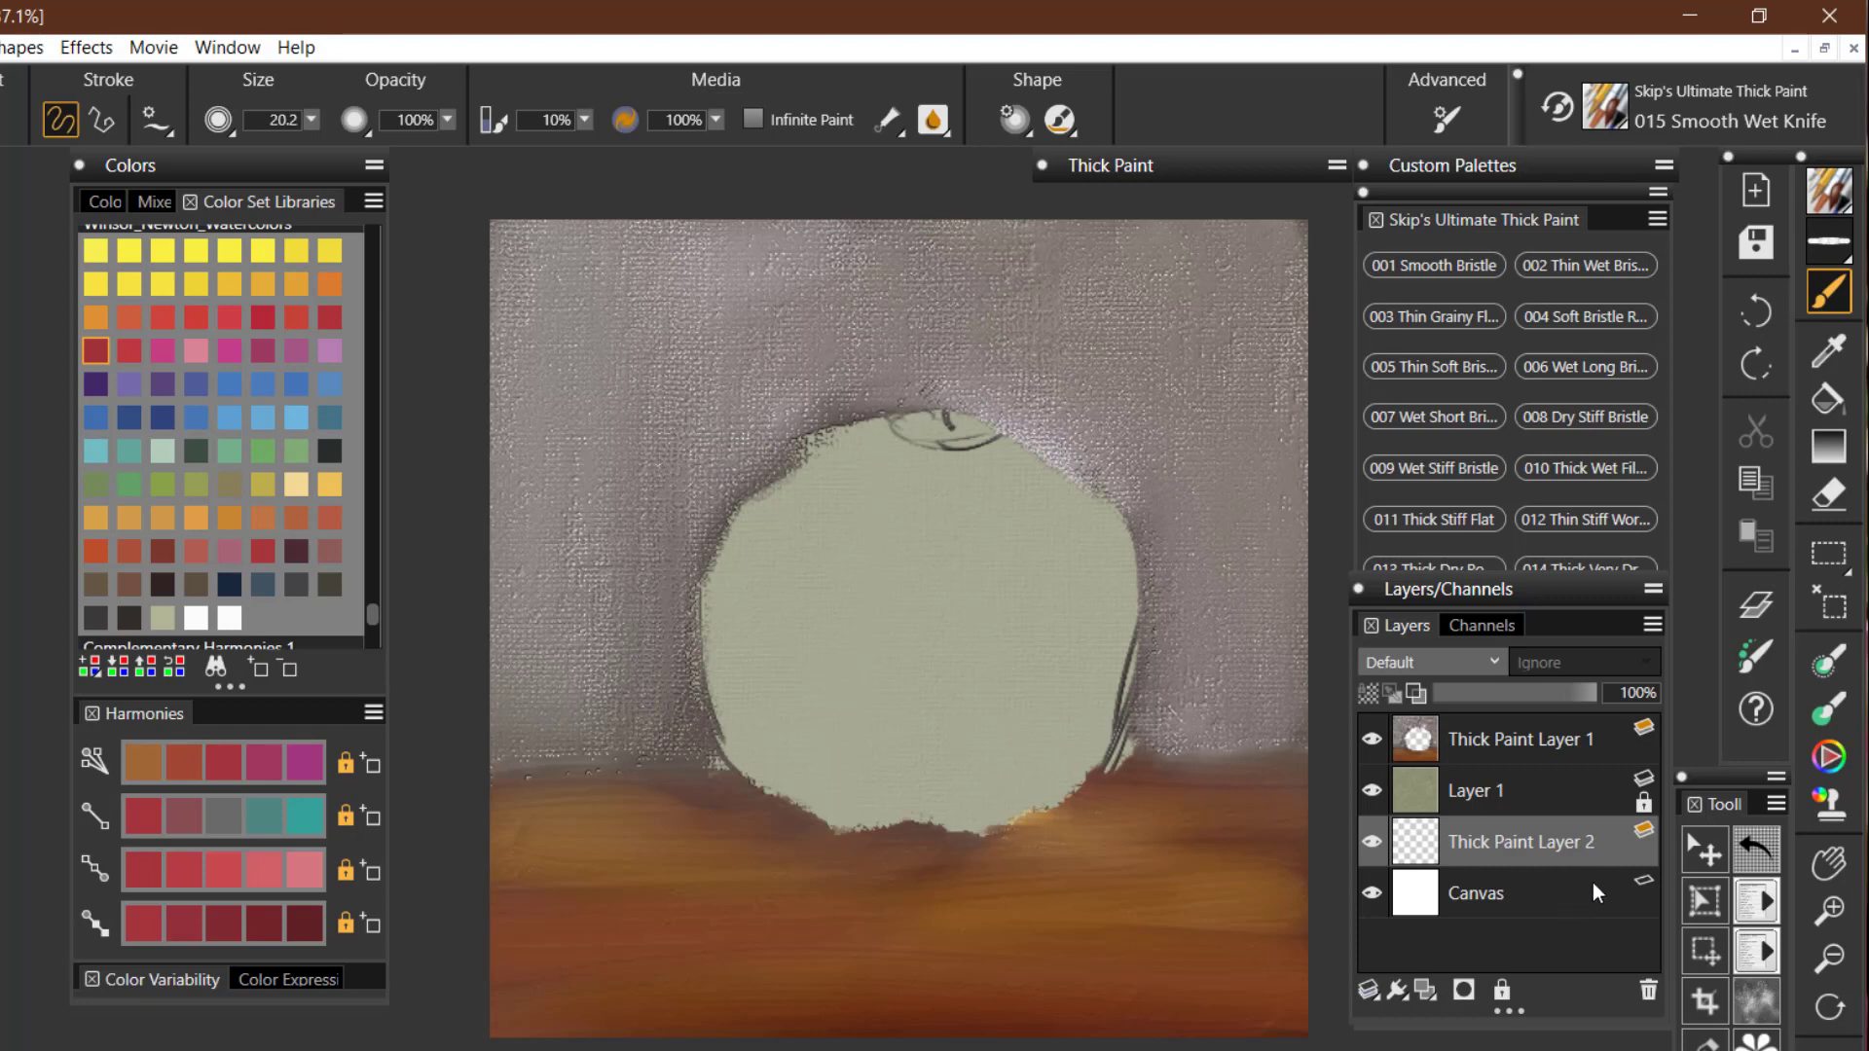
{"action": "left_click", "coordinate": [1646, 989]}
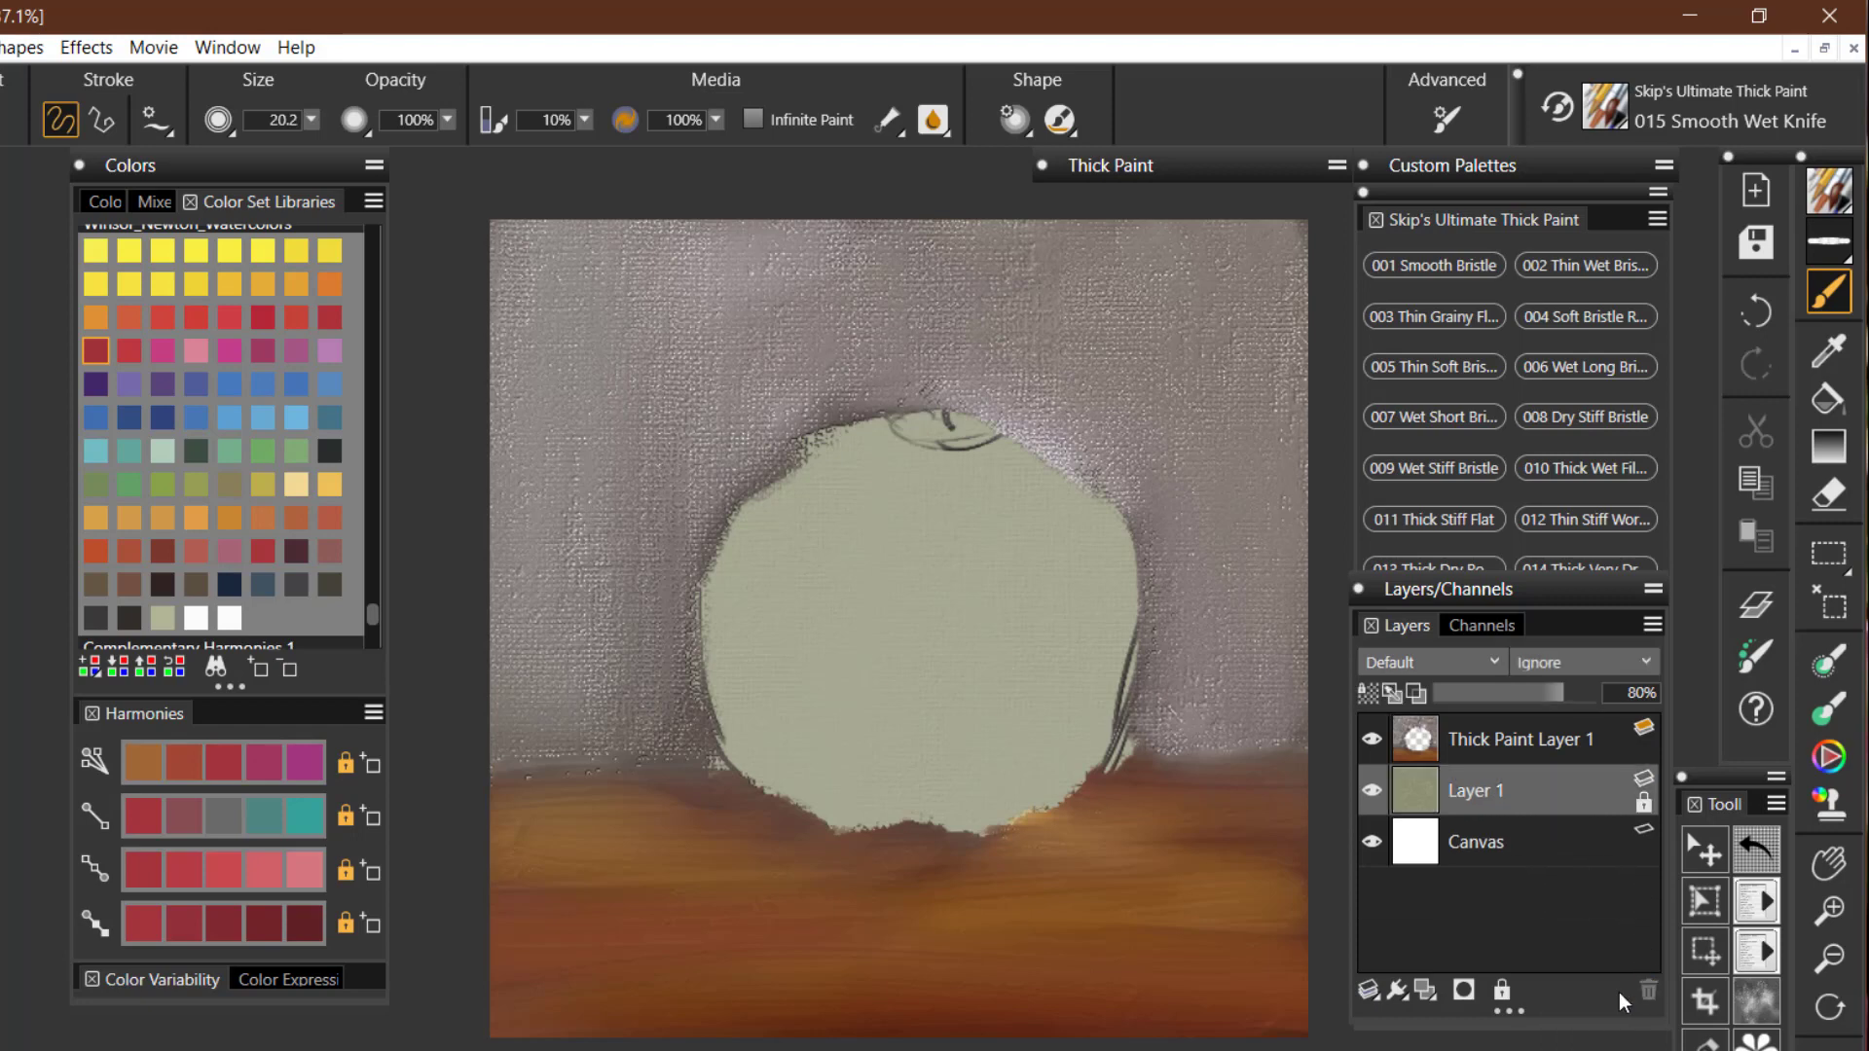
{"action": "left_click", "coordinate": [1545, 748]}
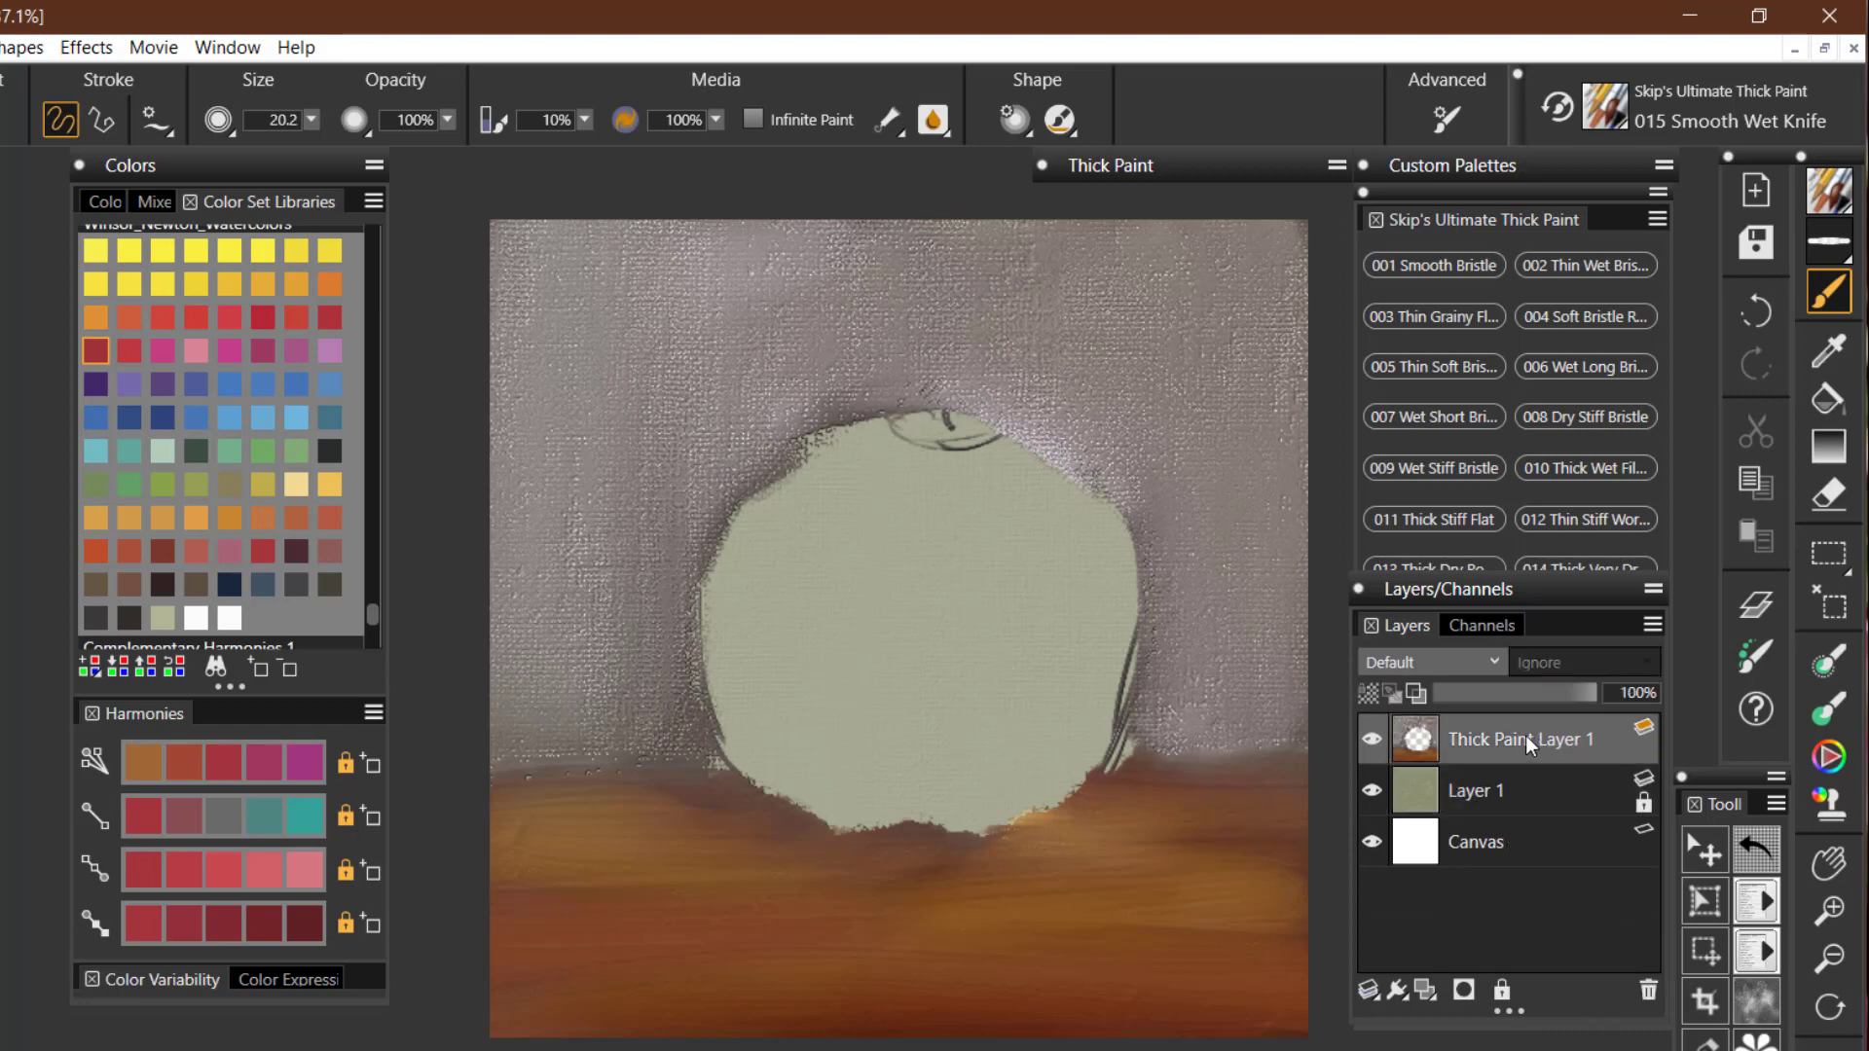
{"action": "left_click", "coordinate": [1756, 605]}
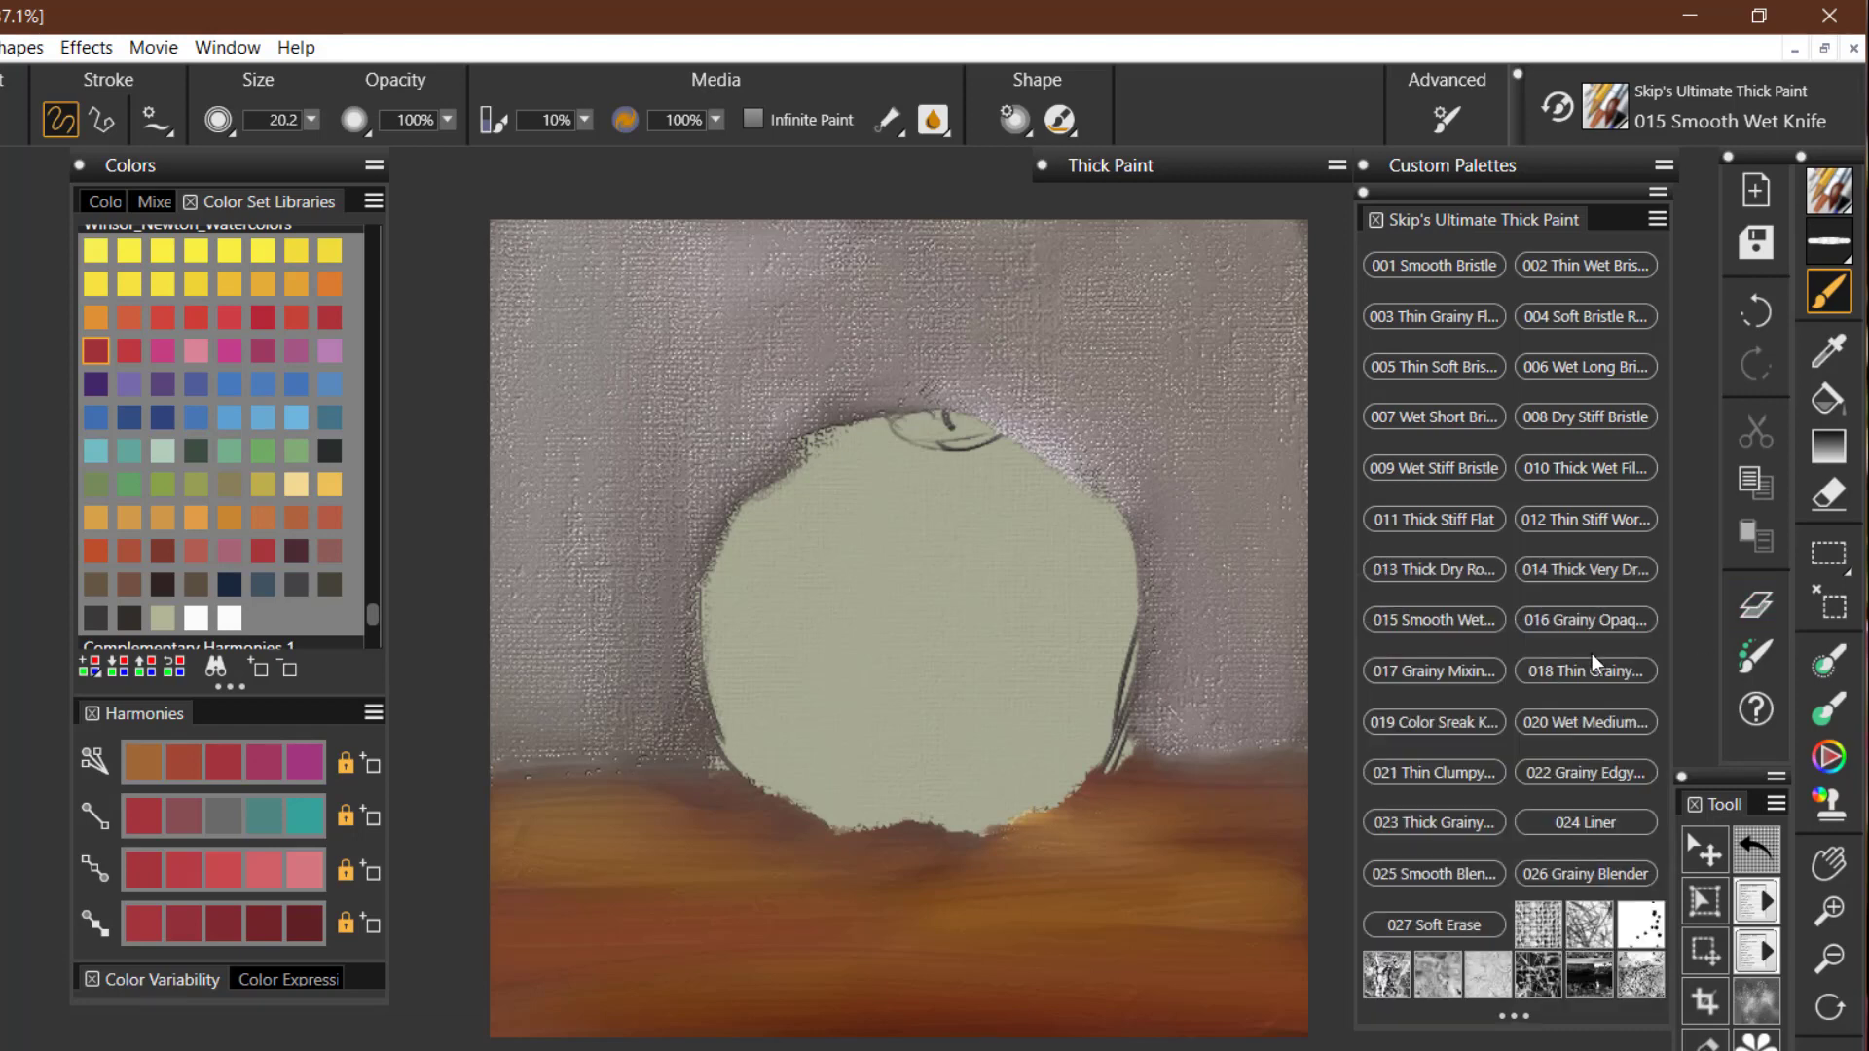
Step: Paint a test patch of dark red diagonal strokes in the round shape's lower right with the Smooth Wet Knife
{"action": "left_click_drag", "start_coordinate": [1040, 611], "coordinate": [933, 730]}
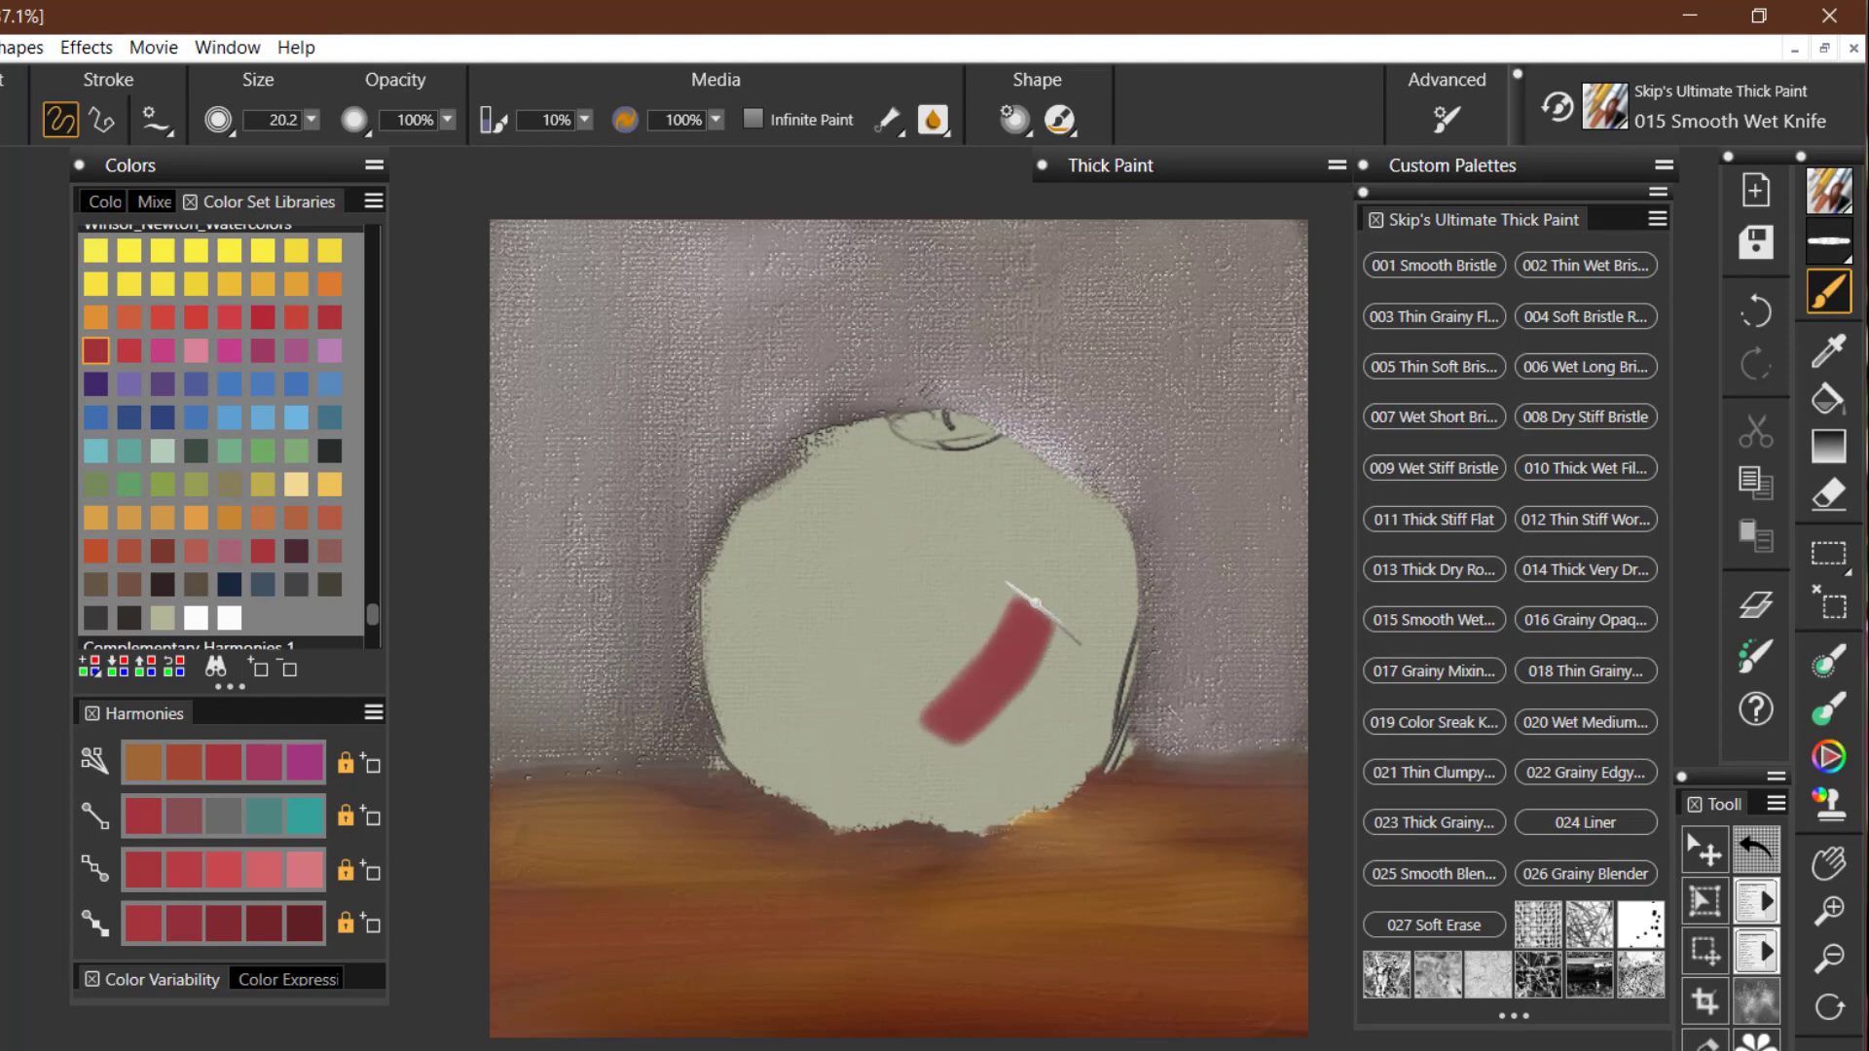
{"action": "left_click_drag", "start_coordinate": [1035, 604], "coordinate": [876, 743]}
{"action": "mouse_move", "coordinate": [1001, 584]}
{"action": "left_mouse_down"}
{"action": "mouse_move", "coordinate": [909, 713]}
{"action": "mouse_move", "coordinate": [1039, 594]}
{"action": "mouse_move", "coordinate": [964, 707]}
{"action": "mouse_move", "coordinate": [1034, 624]}
{"action": "mouse_move", "coordinate": [968, 743]}
{"action": "mouse_move", "coordinate": [1074, 613]}
{"action": "mouse_move", "coordinate": [1035, 711]}
{"action": "mouse_move", "coordinate": [1039, 637]}
{"action": "mouse_move", "coordinate": [948, 744]}
{"action": "mouse_move", "coordinate": [1034, 603]}
{"action": "mouse_move", "coordinate": [968, 646]}
{"action": "left_mouse_up"}
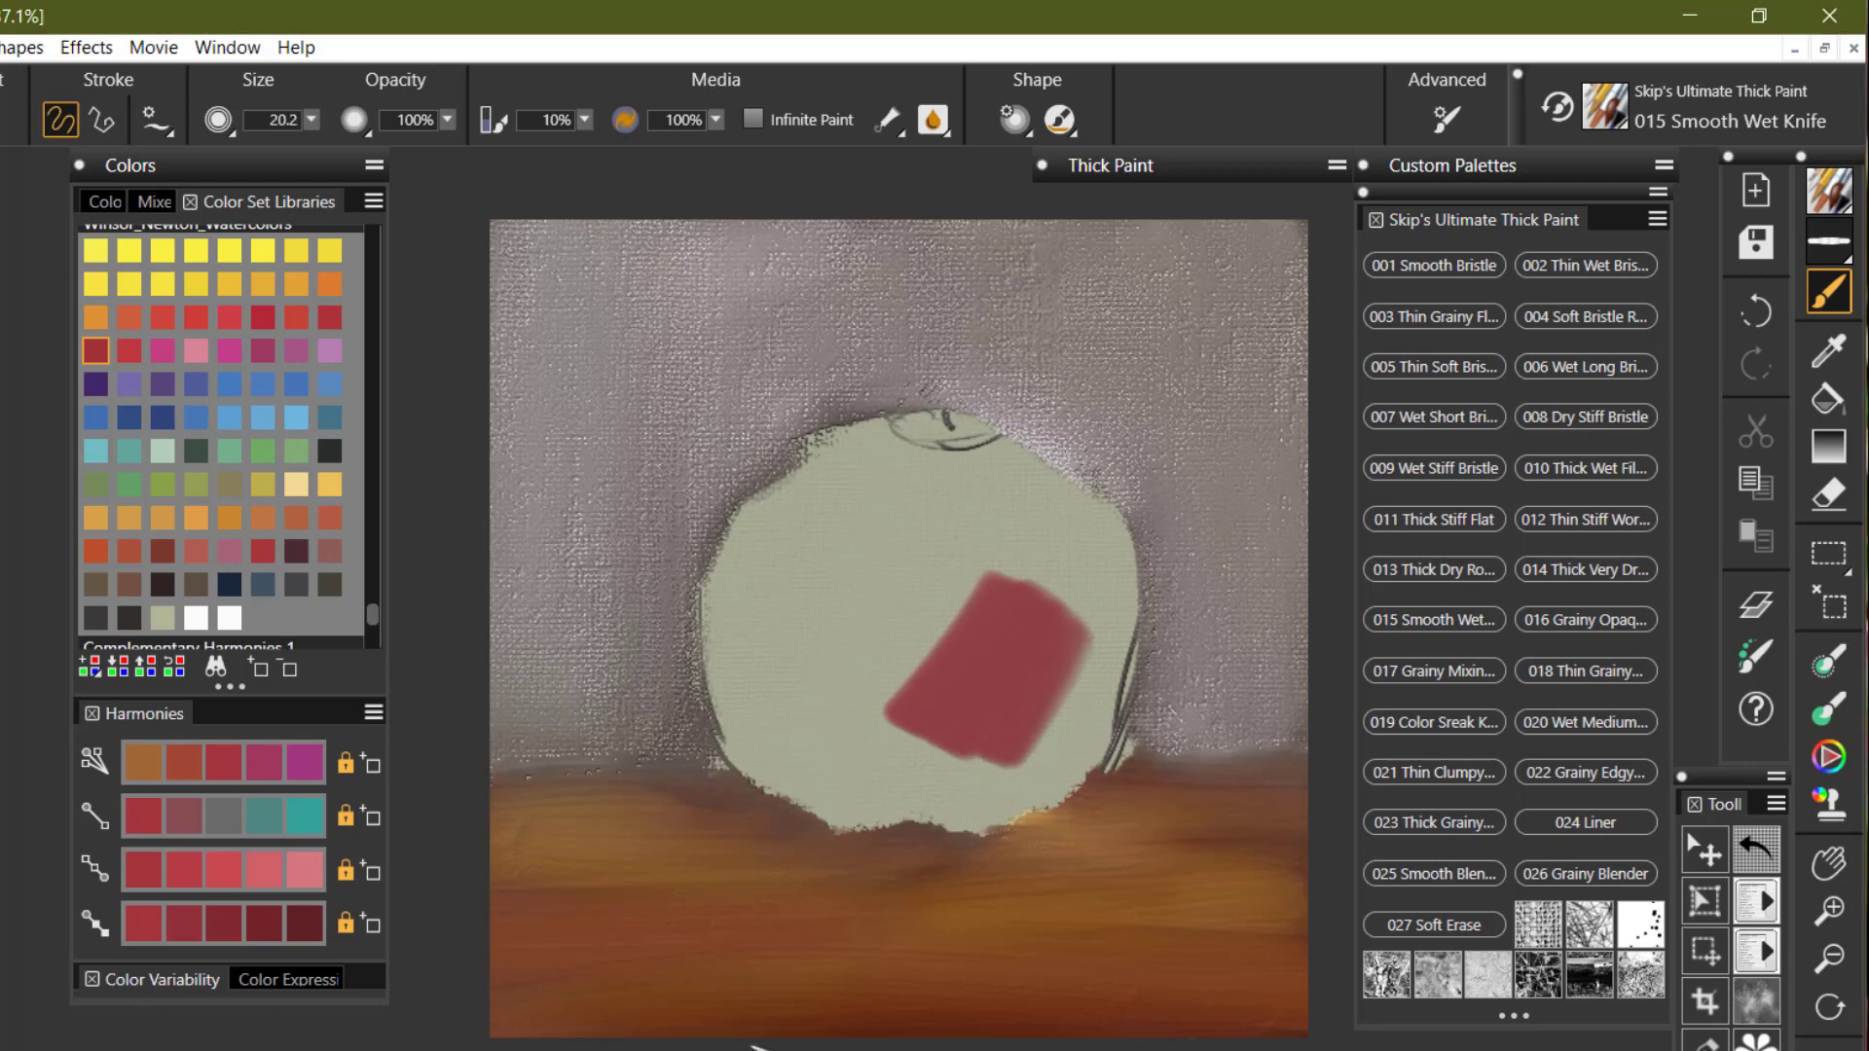
{"action": "mouse_move", "coordinate": [976, 571]}
{"action": "left_mouse_down"}
{"action": "mouse_move", "coordinate": [887, 691]}
{"action": "mouse_move", "coordinate": [966, 577]}
{"action": "mouse_move", "coordinate": [938, 652]}
{"action": "left_mouse_up"}
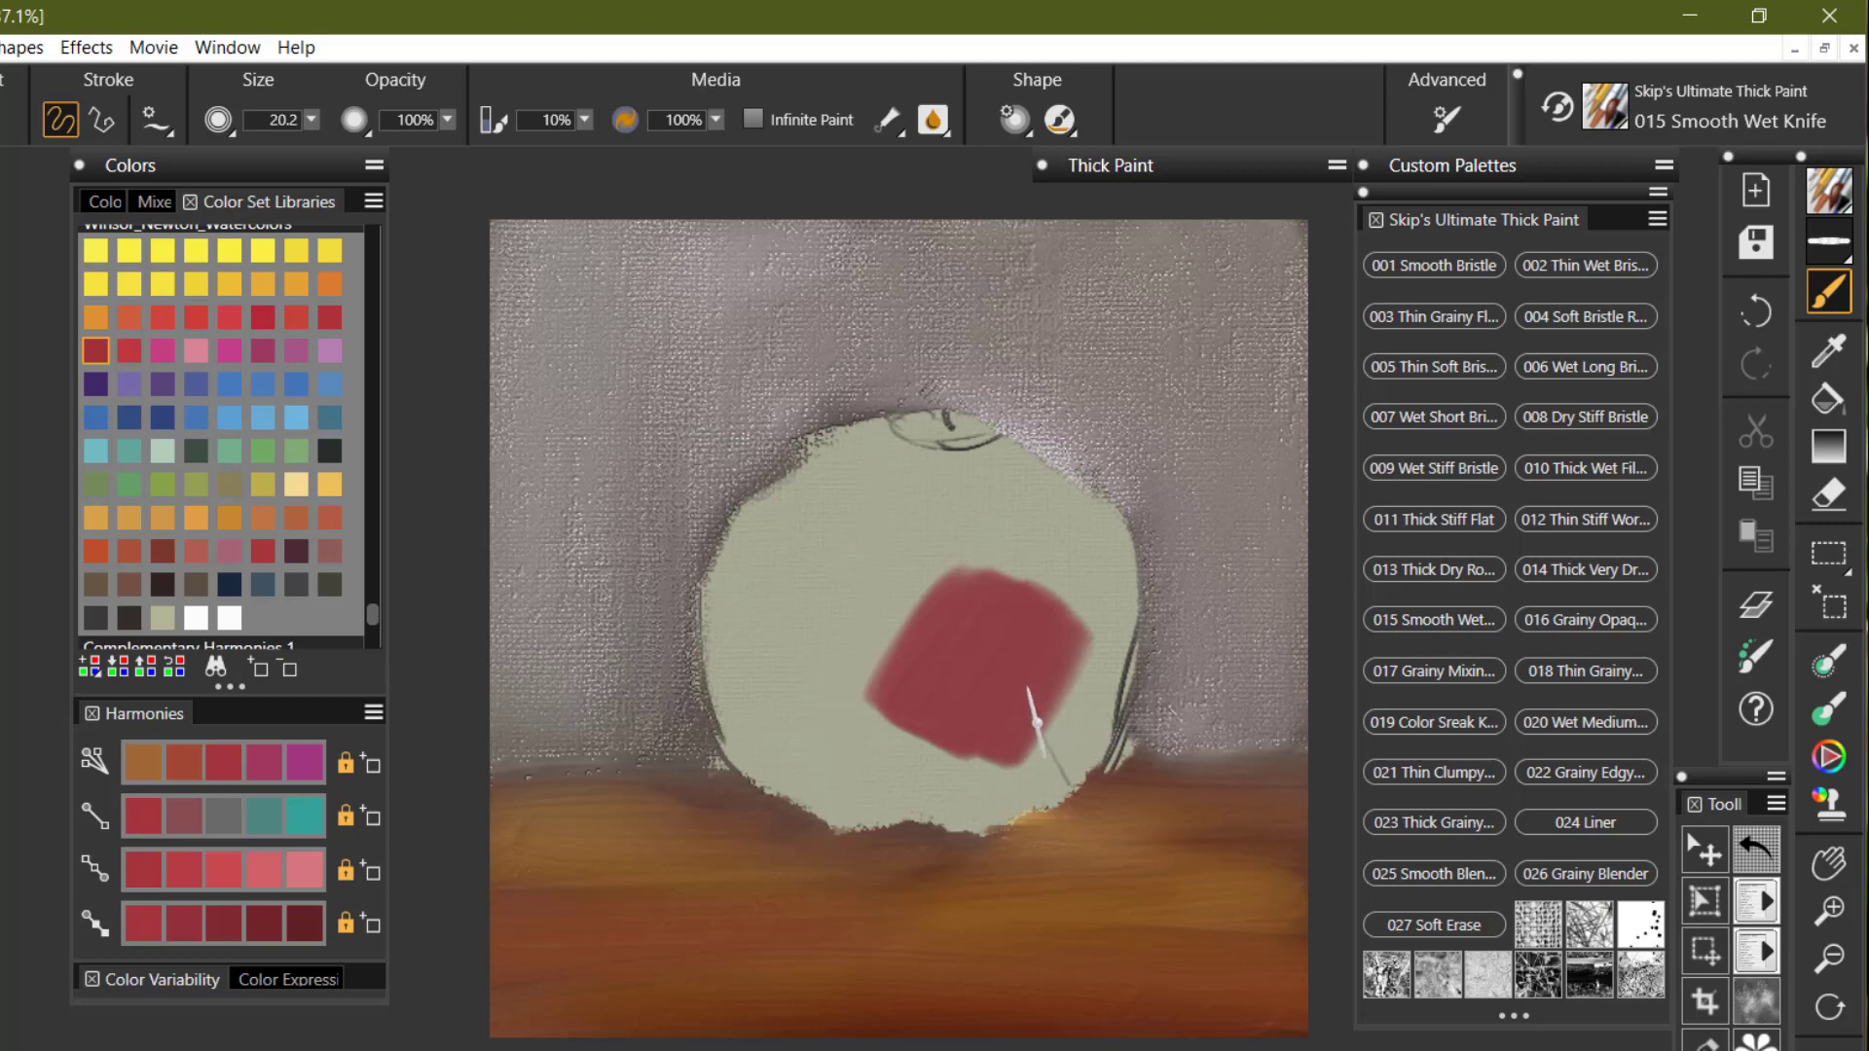
Step: Undo all the Smooth Wet Knife strokes in the round shape
{"action": "key", "text": "ctrl+z"}
{"action": "key", "text": "ctrl+z"}
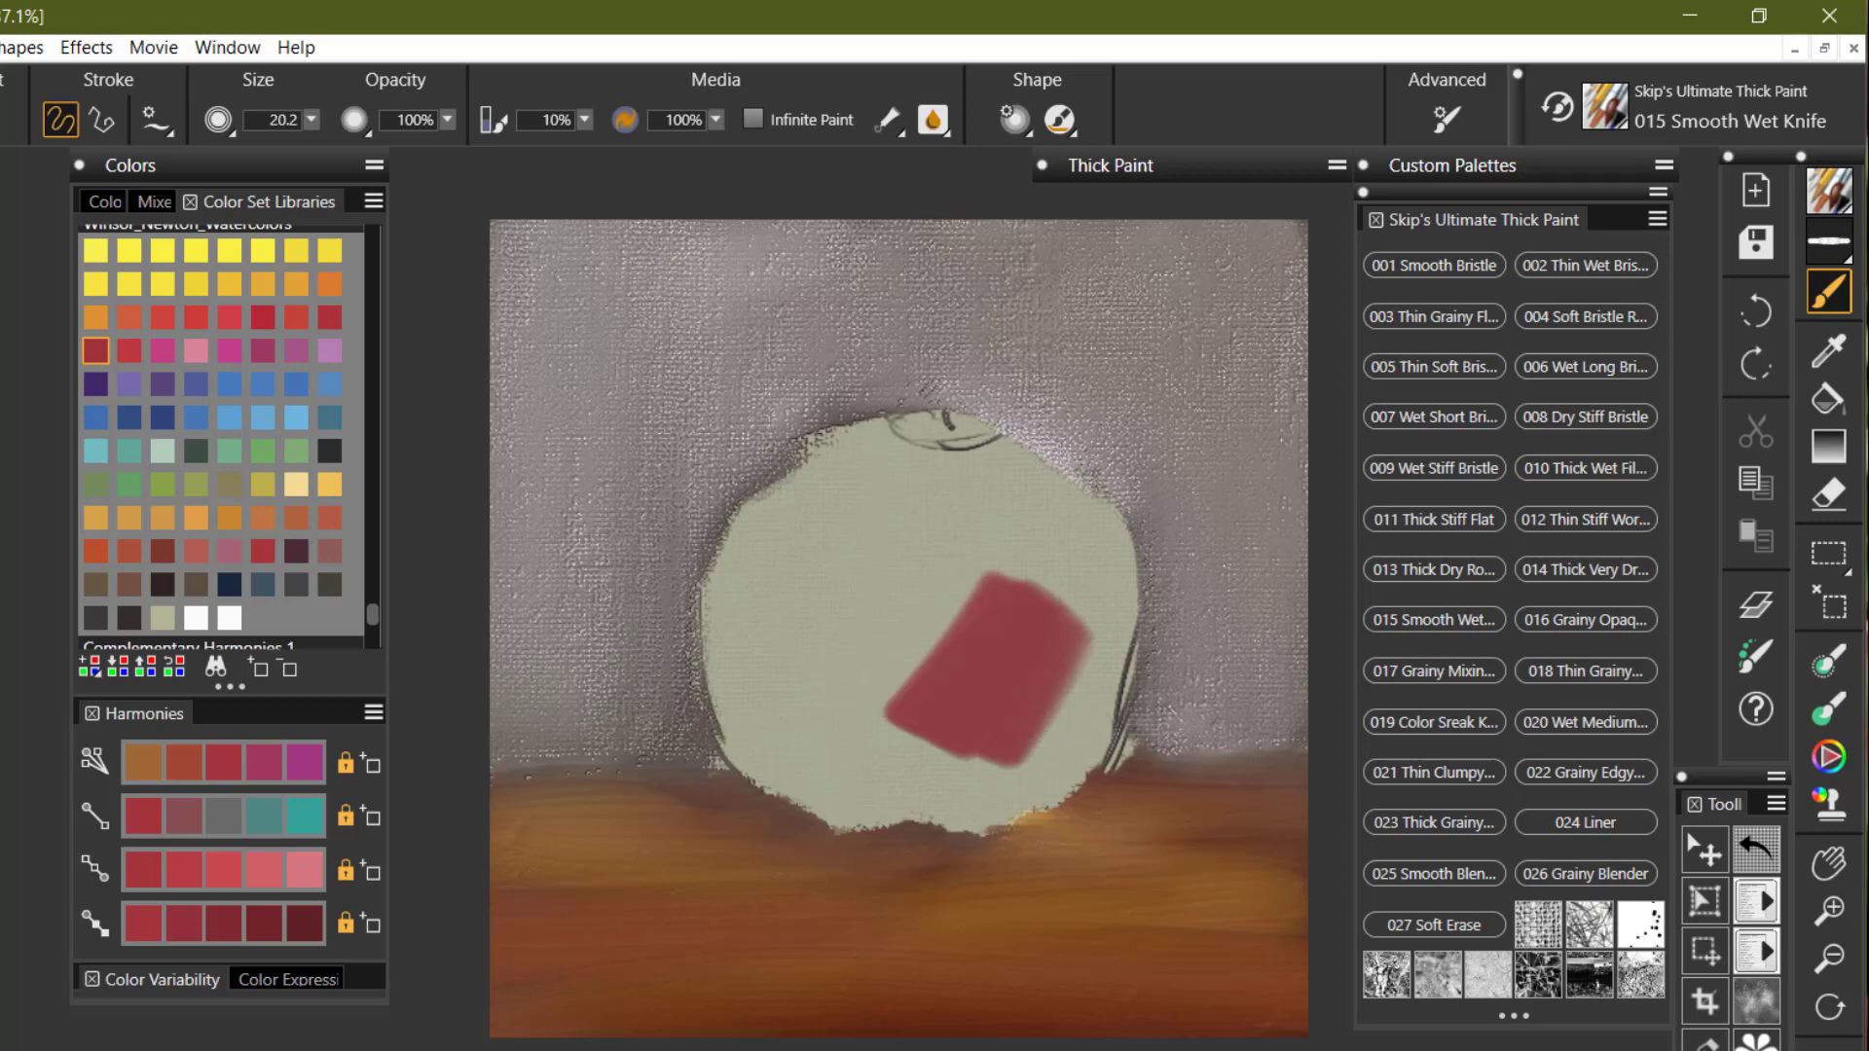
{"action": "key", "text": "ctrl+z"}
{"action": "key", "text": "ctrl+z"}
{"action": "key", "text": "ctrl+z"}
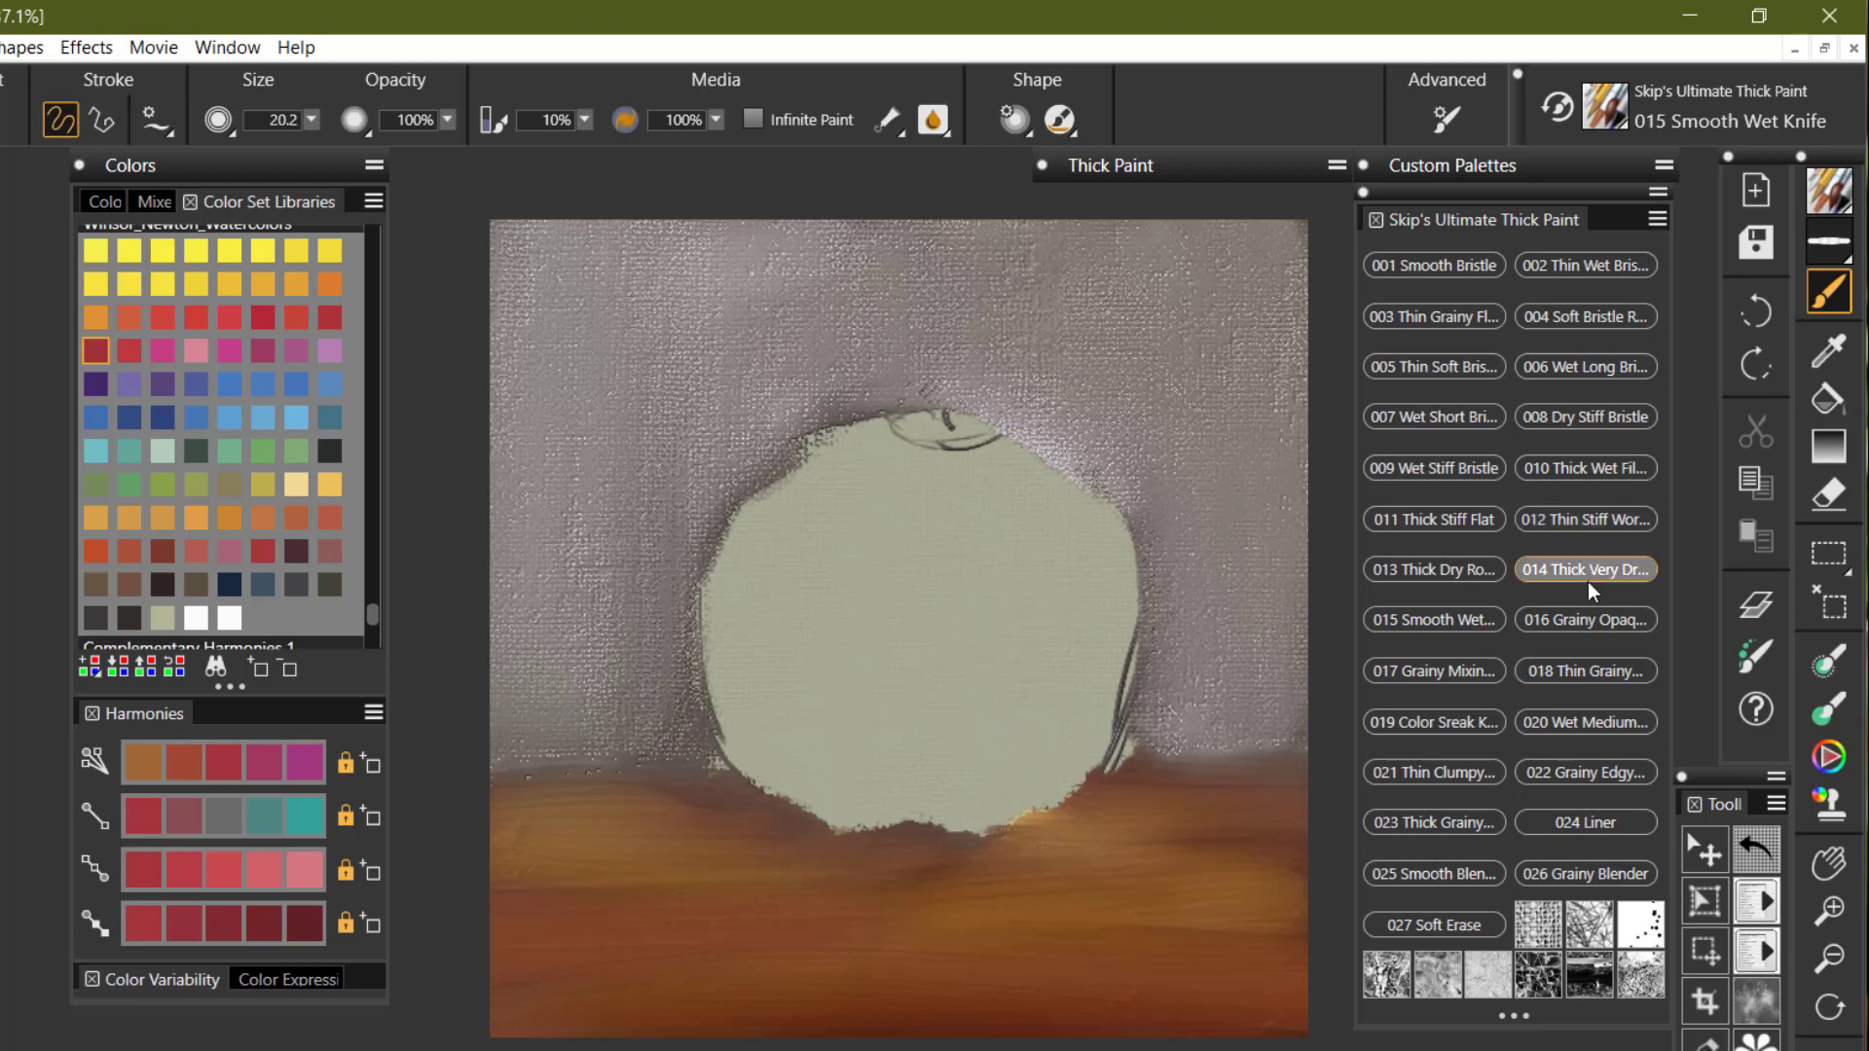
Step: Switch to the 016 Grainy Opaque Knife at size 26.9 and test dark red strokes in the round shape's lower right
{"action": "left_click", "coordinate": [1593, 621]}
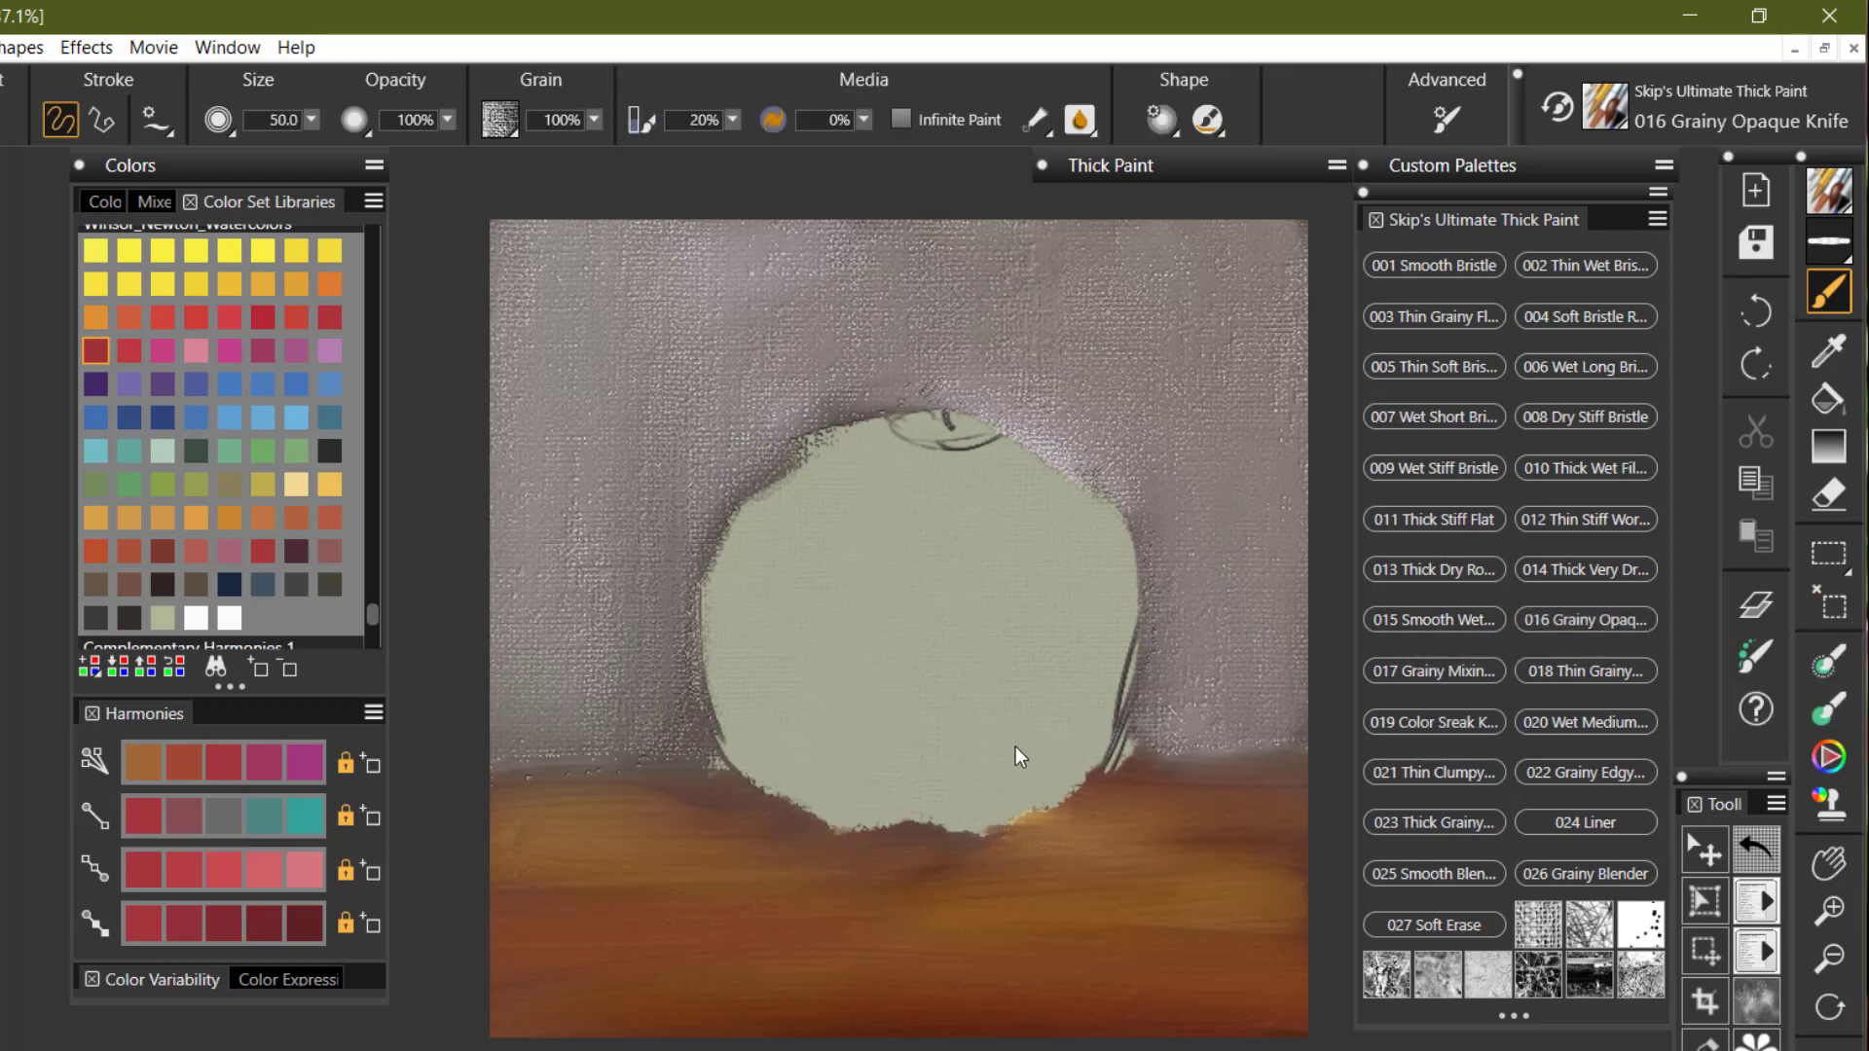
{"action": "left_click_drag", "start_coordinate": [1014, 749], "coordinate": [1051, 772]}
{"action": "mouse_move", "coordinate": [1078, 577]}
{"action": "left_mouse_down"}
{"action": "mouse_move", "coordinate": [984, 743]}
{"action": "mouse_move", "coordinate": [1031, 686]}
{"action": "mouse_move", "coordinate": [1069, 601]}
{"action": "mouse_move", "coordinate": [973, 741]}
{"action": "mouse_move", "coordinate": [1066, 603]}
{"action": "mouse_move", "coordinate": [1000, 728]}
{"action": "mouse_move", "coordinate": [944, 756]}
{"action": "mouse_move", "coordinate": [1012, 709]}
{"action": "mouse_move", "coordinate": [1058, 604]}
{"action": "mouse_move", "coordinate": [1009, 705]}
{"action": "mouse_move", "coordinate": [935, 746]}
{"action": "mouse_move", "coordinate": [985, 712]}
{"action": "mouse_move", "coordinate": [1034, 610]}
{"action": "mouse_move", "coordinate": [961, 736]}
{"action": "mouse_move", "coordinate": [1003, 617]}
{"action": "mouse_move", "coordinate": [928, 742]}
{"action": "mouse_move", "coordinate": [975, 634]}
{"action": "mouse_move", "coordinate": [946, 667]}
{"action": "left_mouse_up"}
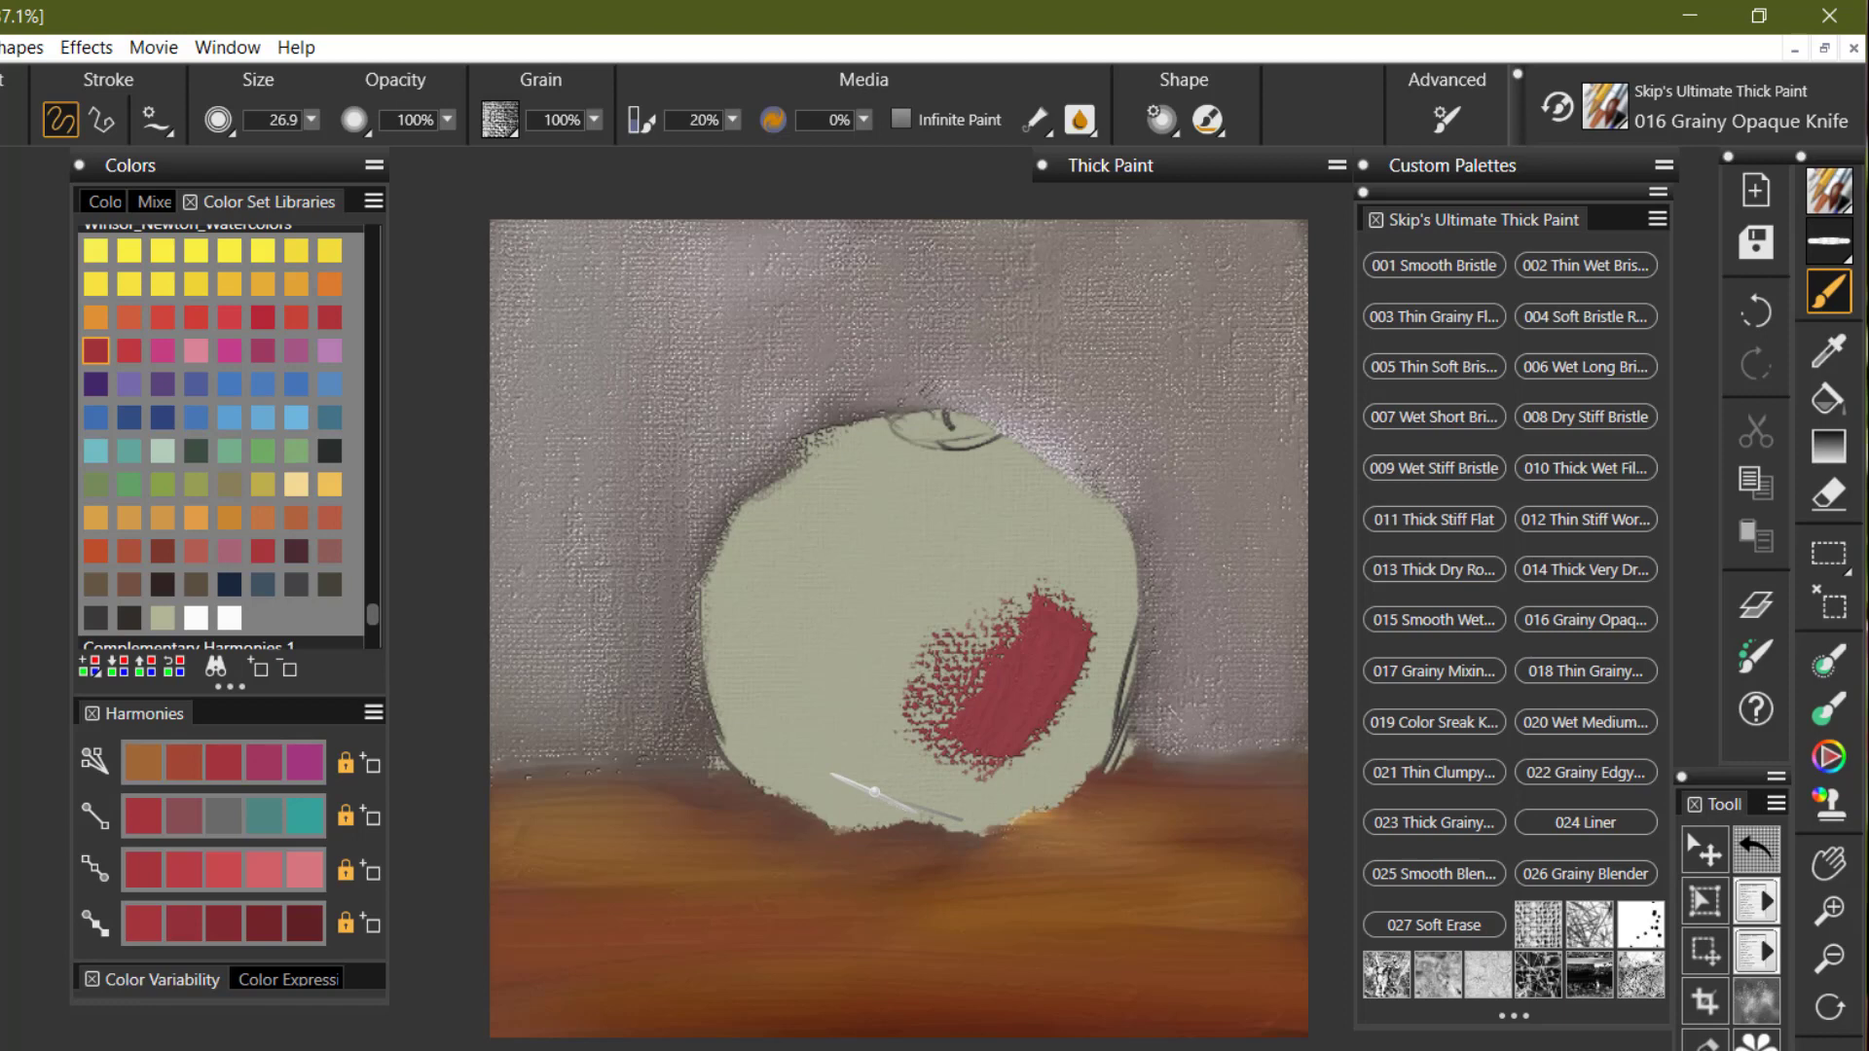
Step: Set the Grainy Opaque Knife's Grain Height to 10% in its Thick Paint media settings
{"action": "left_click", "coordinate": [1165, 172]}
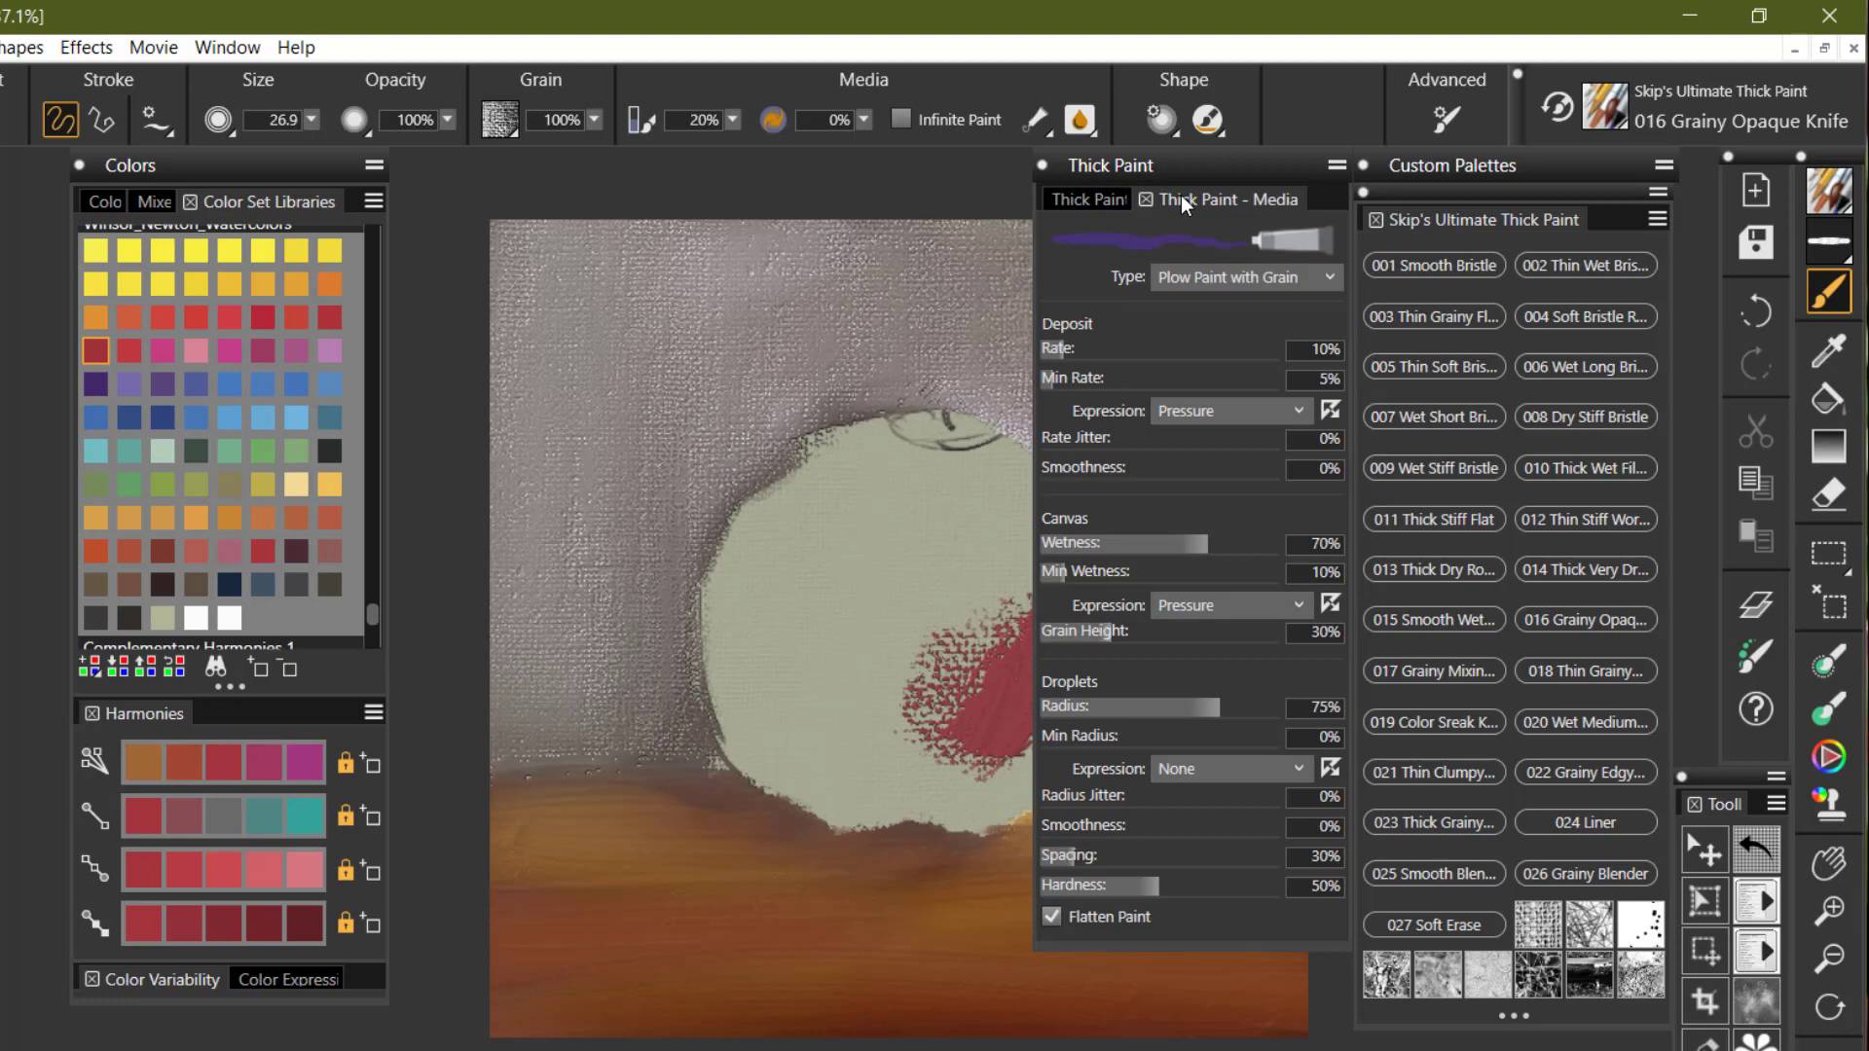
{"action": "left_click", "coordinate": [1067, 632]}
{"action": "left_click", "coordinate": [1057, 630]}
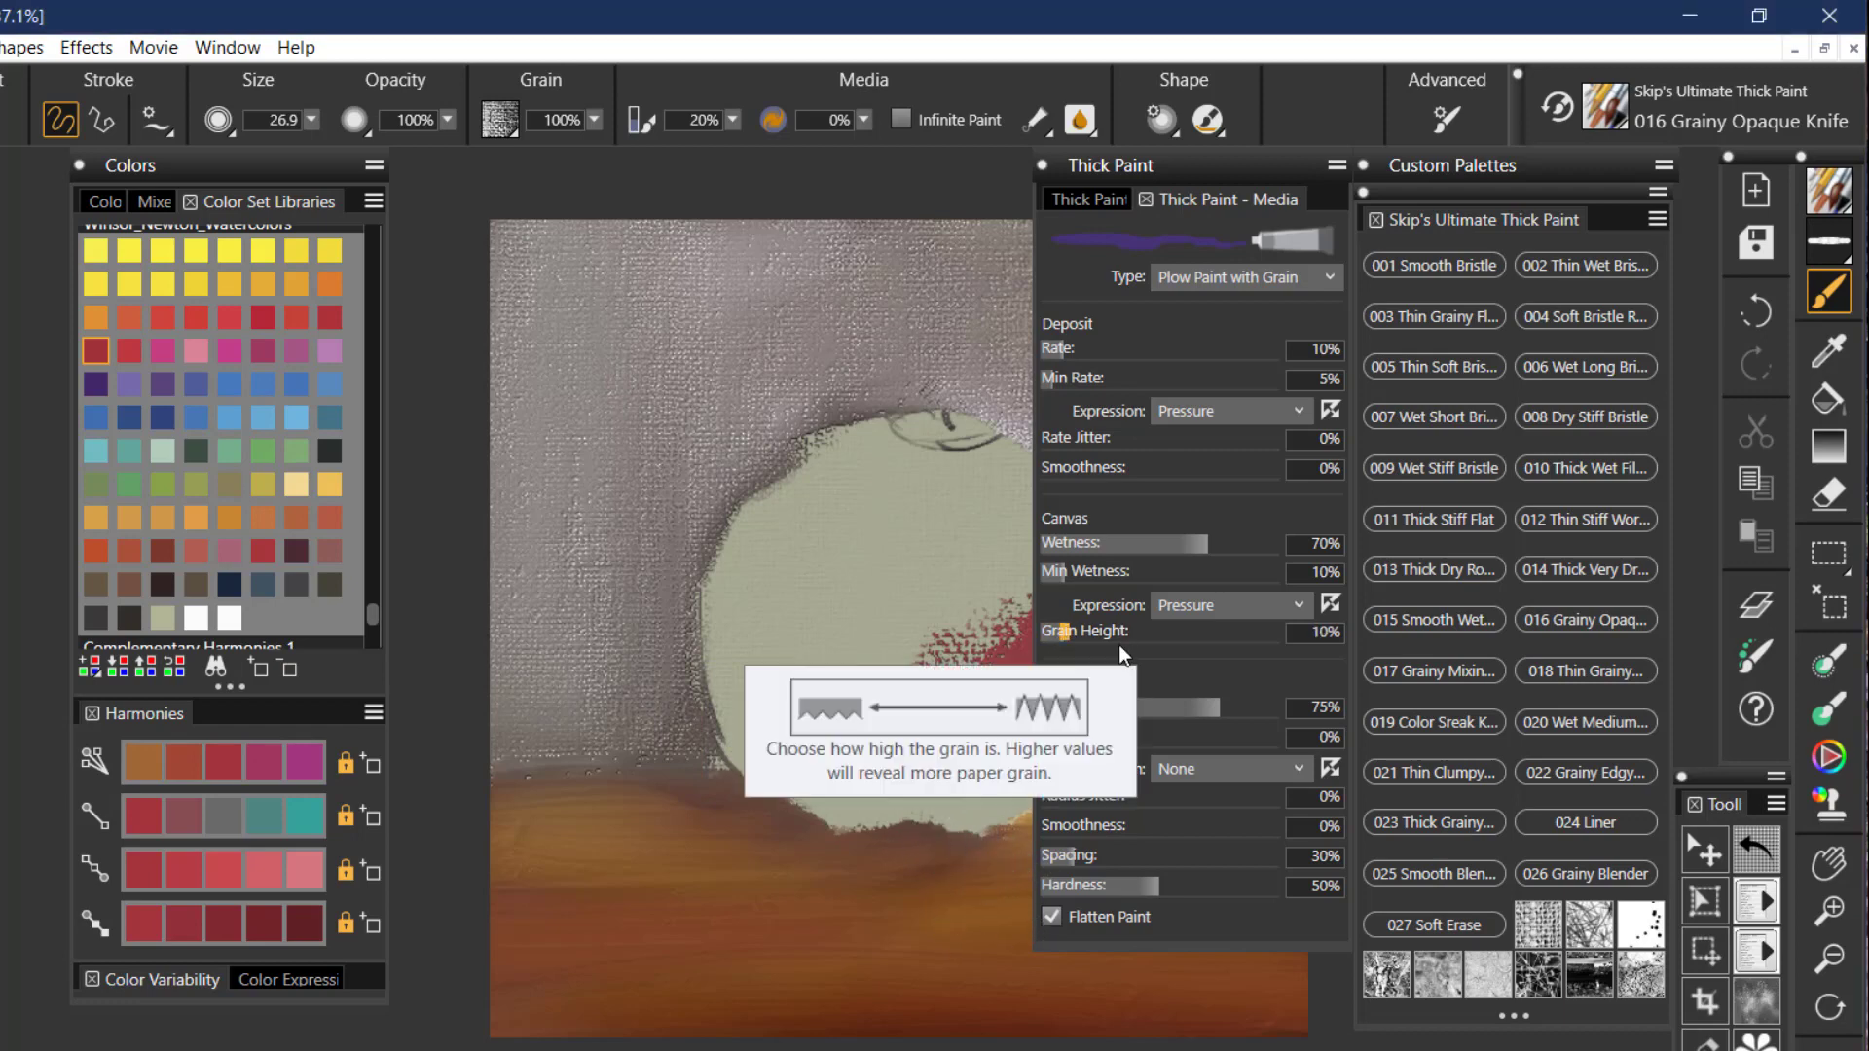
{"action": "left_click", "coordinate": [1218, 162]}
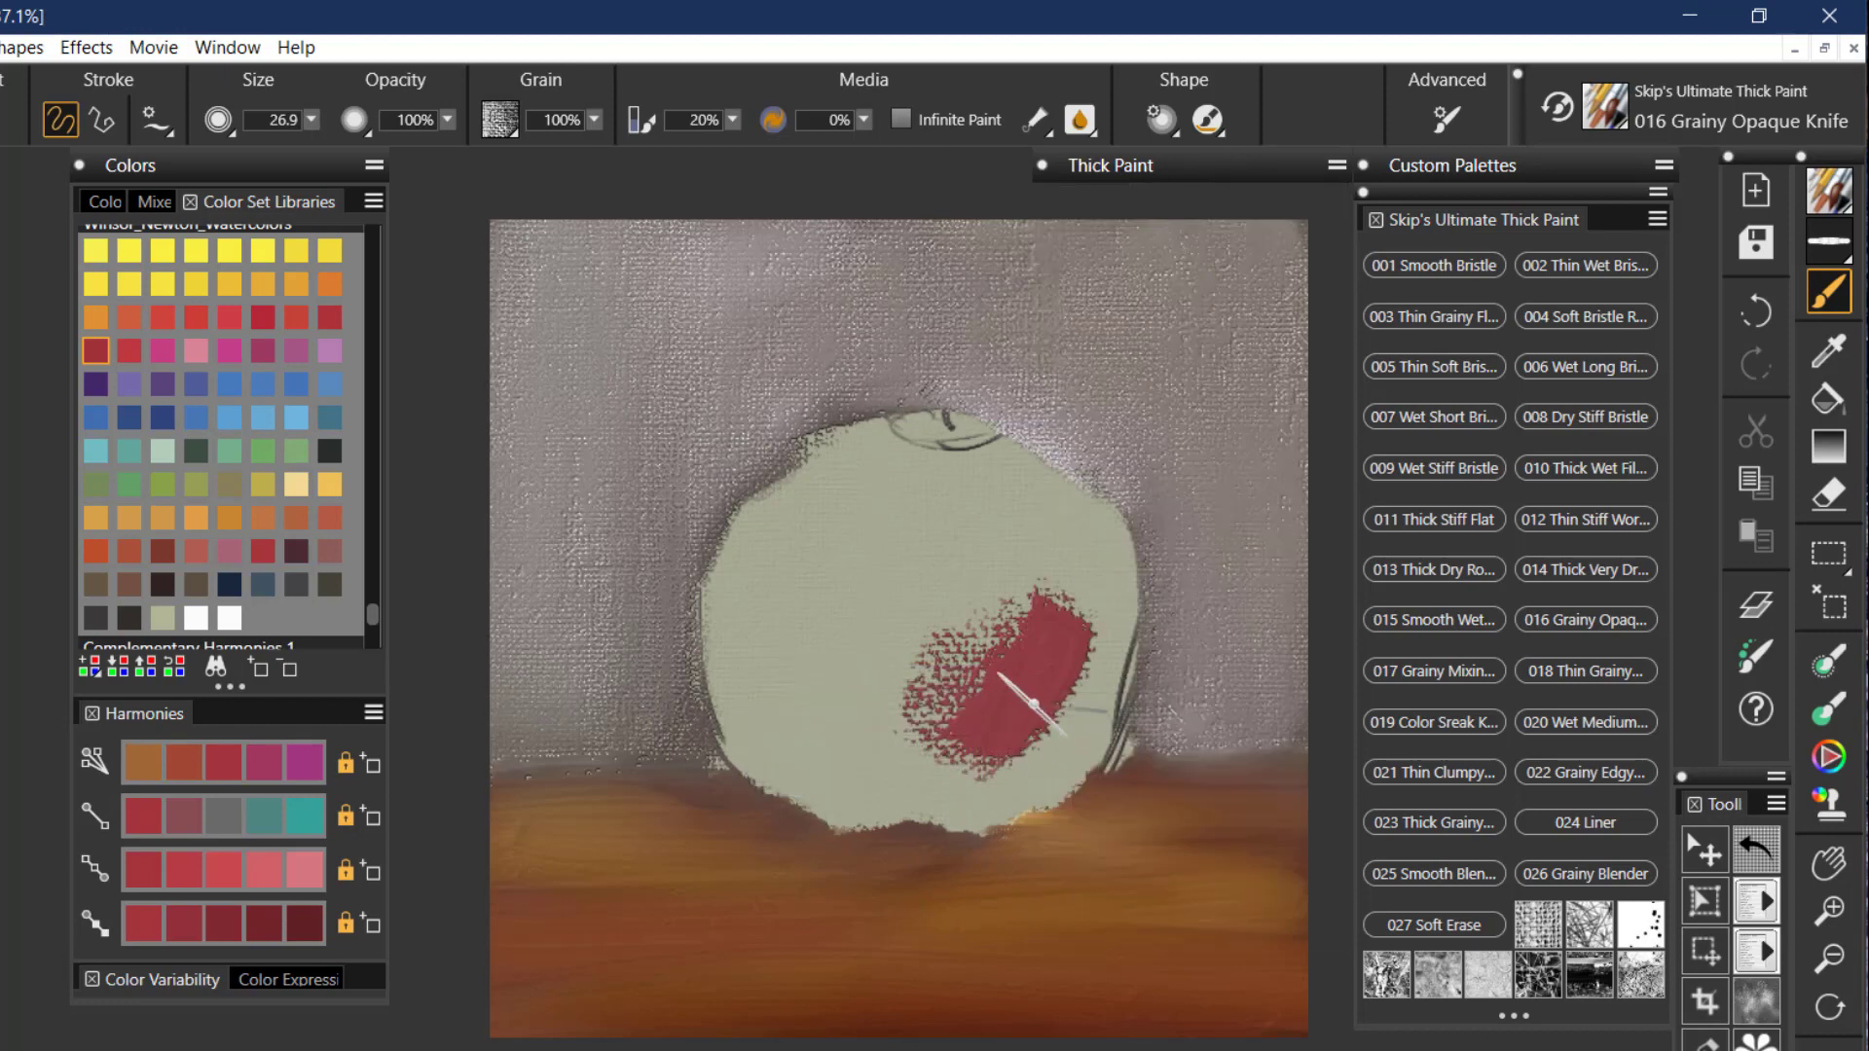
Step: Undo the grainy dark red test strokes painted before the Grain Height change
{"action": "key", "text": "ctrl+z"}
{"action": "key", "text": "ctrl+z"}
{"action": "key", "text": "ctrl+z"}
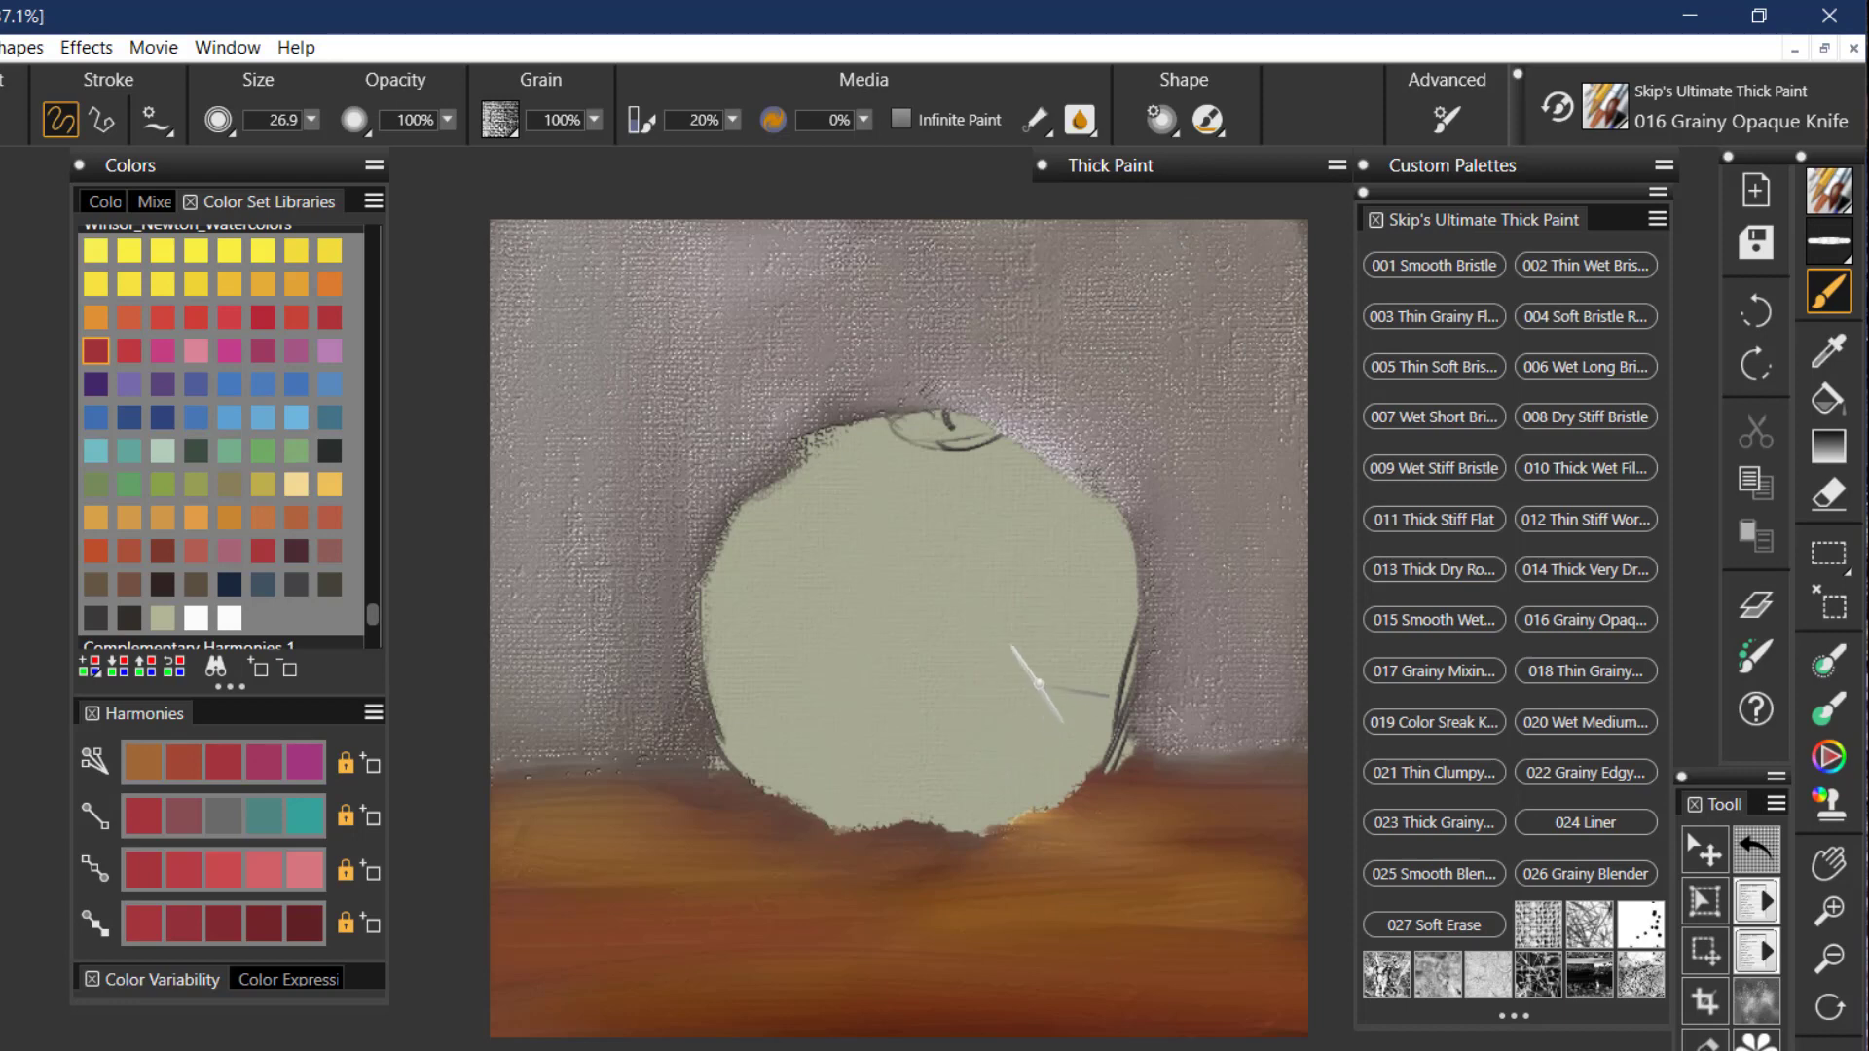
Step: Test the Grainy Opaque Knife by painting a dark red patch, covering it with light pink, and overlapping teal beside it
{"action": "mouse_move", "coordinate": [1045, 603]}
{"action": "left_mouse_down"}
{"action": "mouse_move", "coordinate": [979, 731]}
{"action": "mouse_move", "coordinate": [1050, 603]}
{"action": "mouse_move", "coordinate": [1012, 700]}
{"action": "mouse_move", "coordinate": [956, 751]}
{"action": "mouse_move", "coordinate": [1008, 669]}
{"action": "mouse_move", "coordinate": [1015, 581]}
{"action": "mouse_move", "coordinate": [932, 734]}
{"action": "mouse_move", "coordinate": [994, 577]}
{"action": "mouse_move", "coordinate": [913, 727]}
{"action": "mouse_move", "coordinate": [966, 614]}
{"action": "mouse_move", "coordinate": [882, 658]}
{"action": "mouse_move", "coordinate": [885, 746]}
{"action": "mouse_move", "coordinate": [1062, 677]}
{"action": "mouse_move", "coordinate": [1029, 632]}
{"action": "mouse_move", "coordinate": [1027, 651]}
{"action": "mouse_move", "coordinate": [1006, 644]}
{"action": "mouse_move", "coordinate": [1011, 591]}
{"action": "mouse_move", "coordinate": [952, 710]}
{"action": "mouse_move", "coordinate": [996, 596]}
{"action": "mouse_move", "coordinate": [949, 731]}
{"action": "mouse_move", "coordinate": [985, 573]}
{"action": "mouse_move", "coordinate": [932, 709]}
{"action": "mouse_move", "coordinate": [1047, 629]}
{"action": "mouse_move", "coordinate": [978, 755]}
{"action": "mouse_move", "coordinate": [1066, 650]}
{"action": "mouse_move", "coordinate": [1095, 623]}
{"action": "left_mouse_up"}
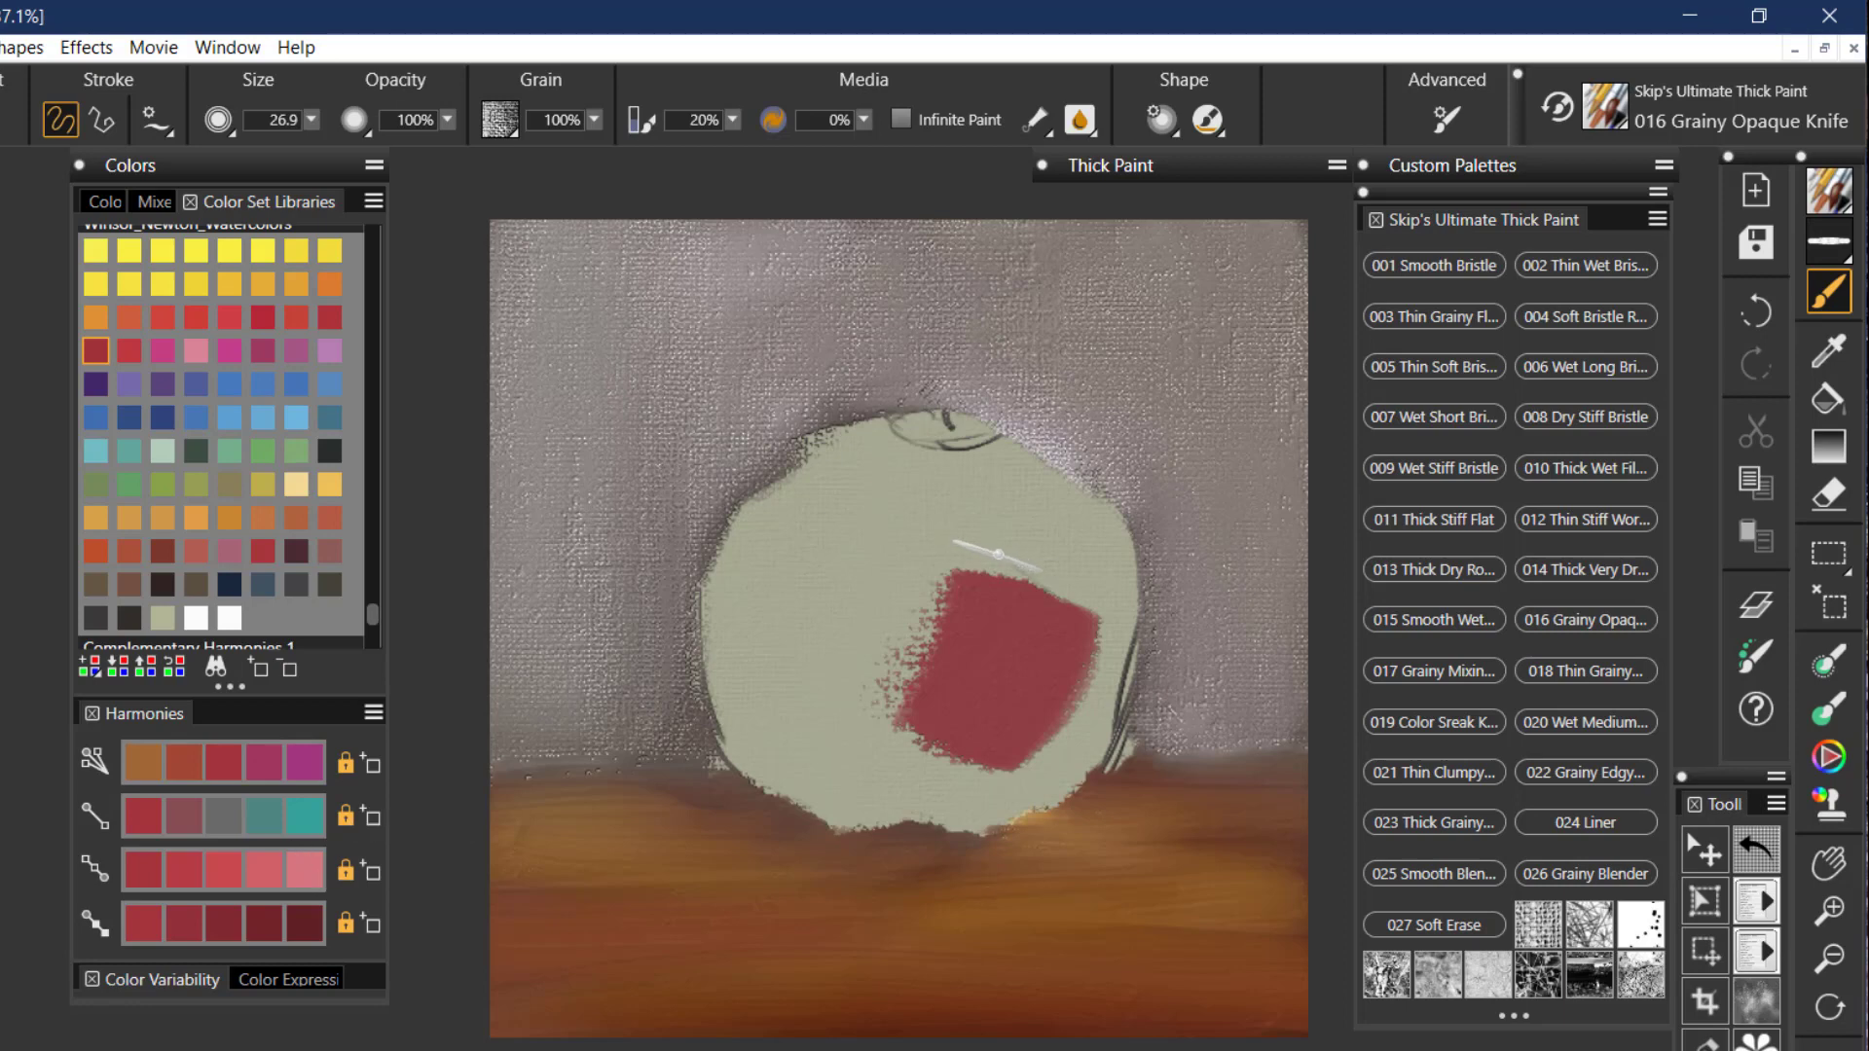
{"action": "mouse_move", "coordinate": [1014, 548]}
{"action": "left_mouse_down"}
{"action": "mouse_move", "coordinate": [951, 617]}
{"action": "mouse_move", "coordinate": [918, 509]}
{"action": "left_mouse_up"}
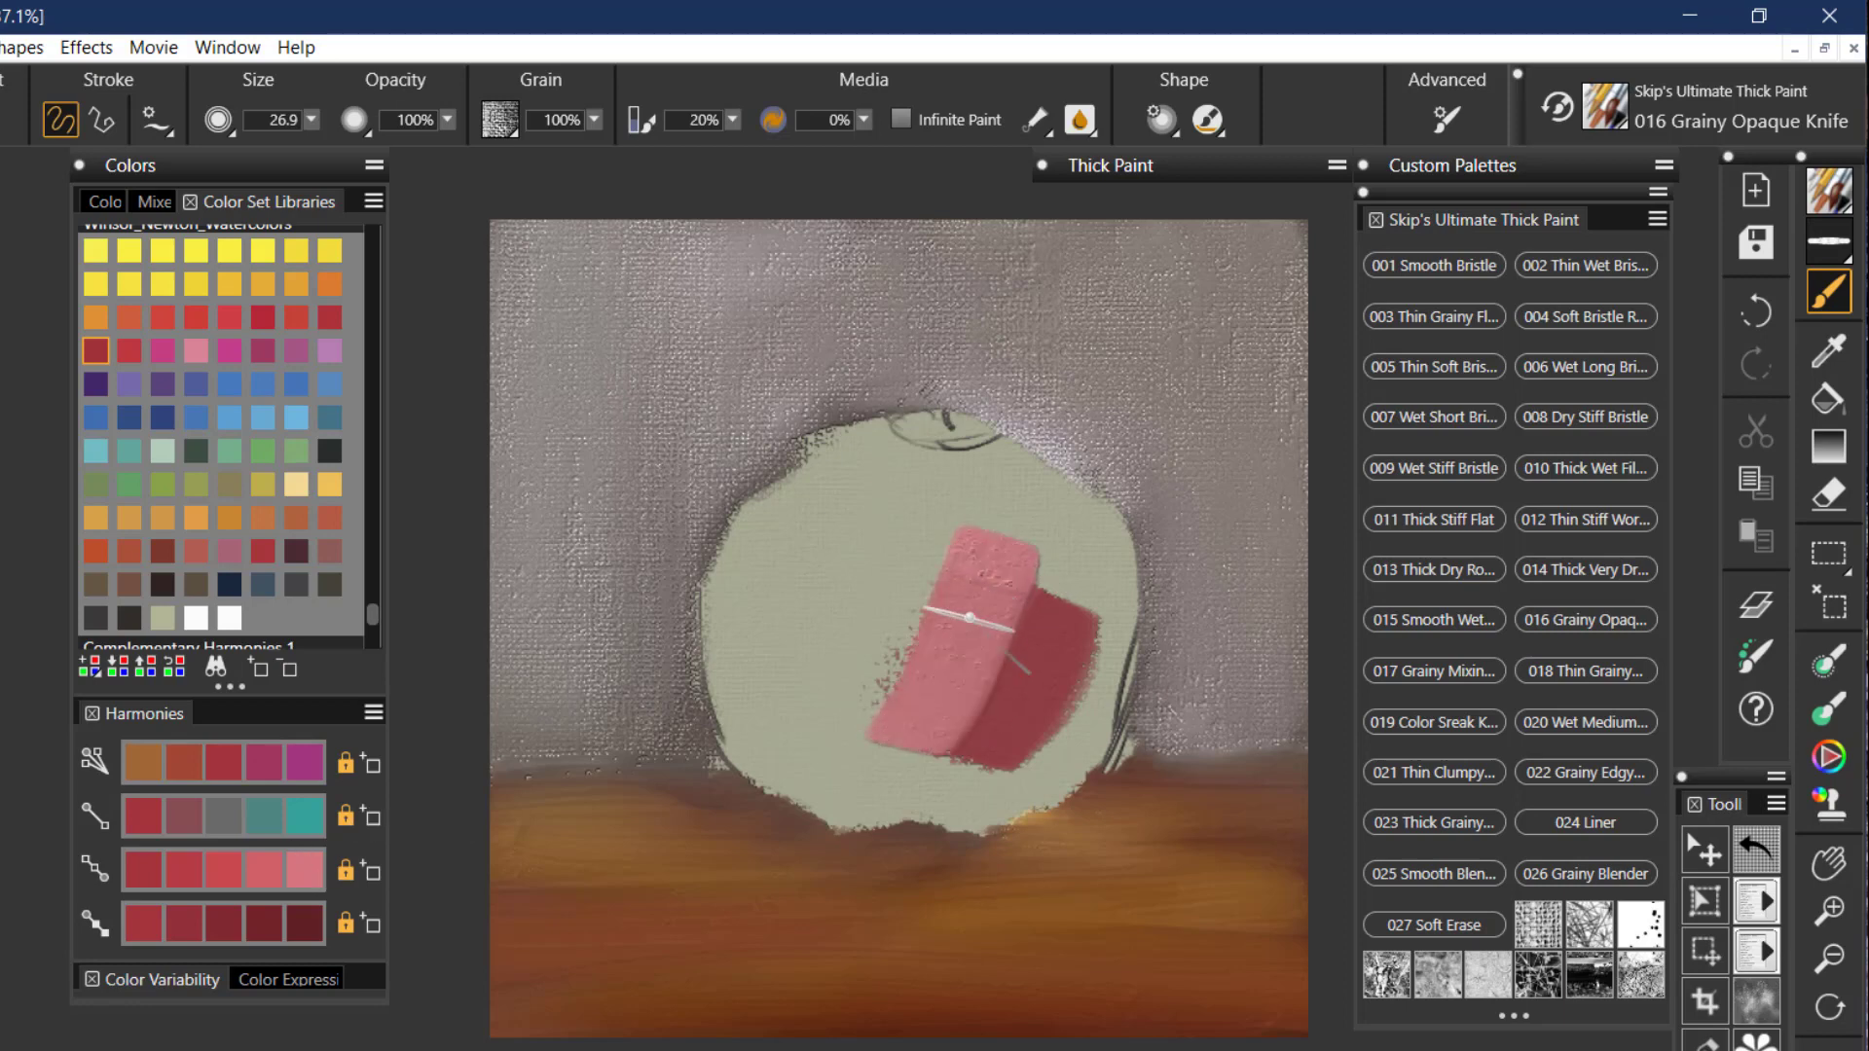
{"action": "left_click_drag", "start_coordinate": [1042, 572], "coordinate": [1008, 556]}
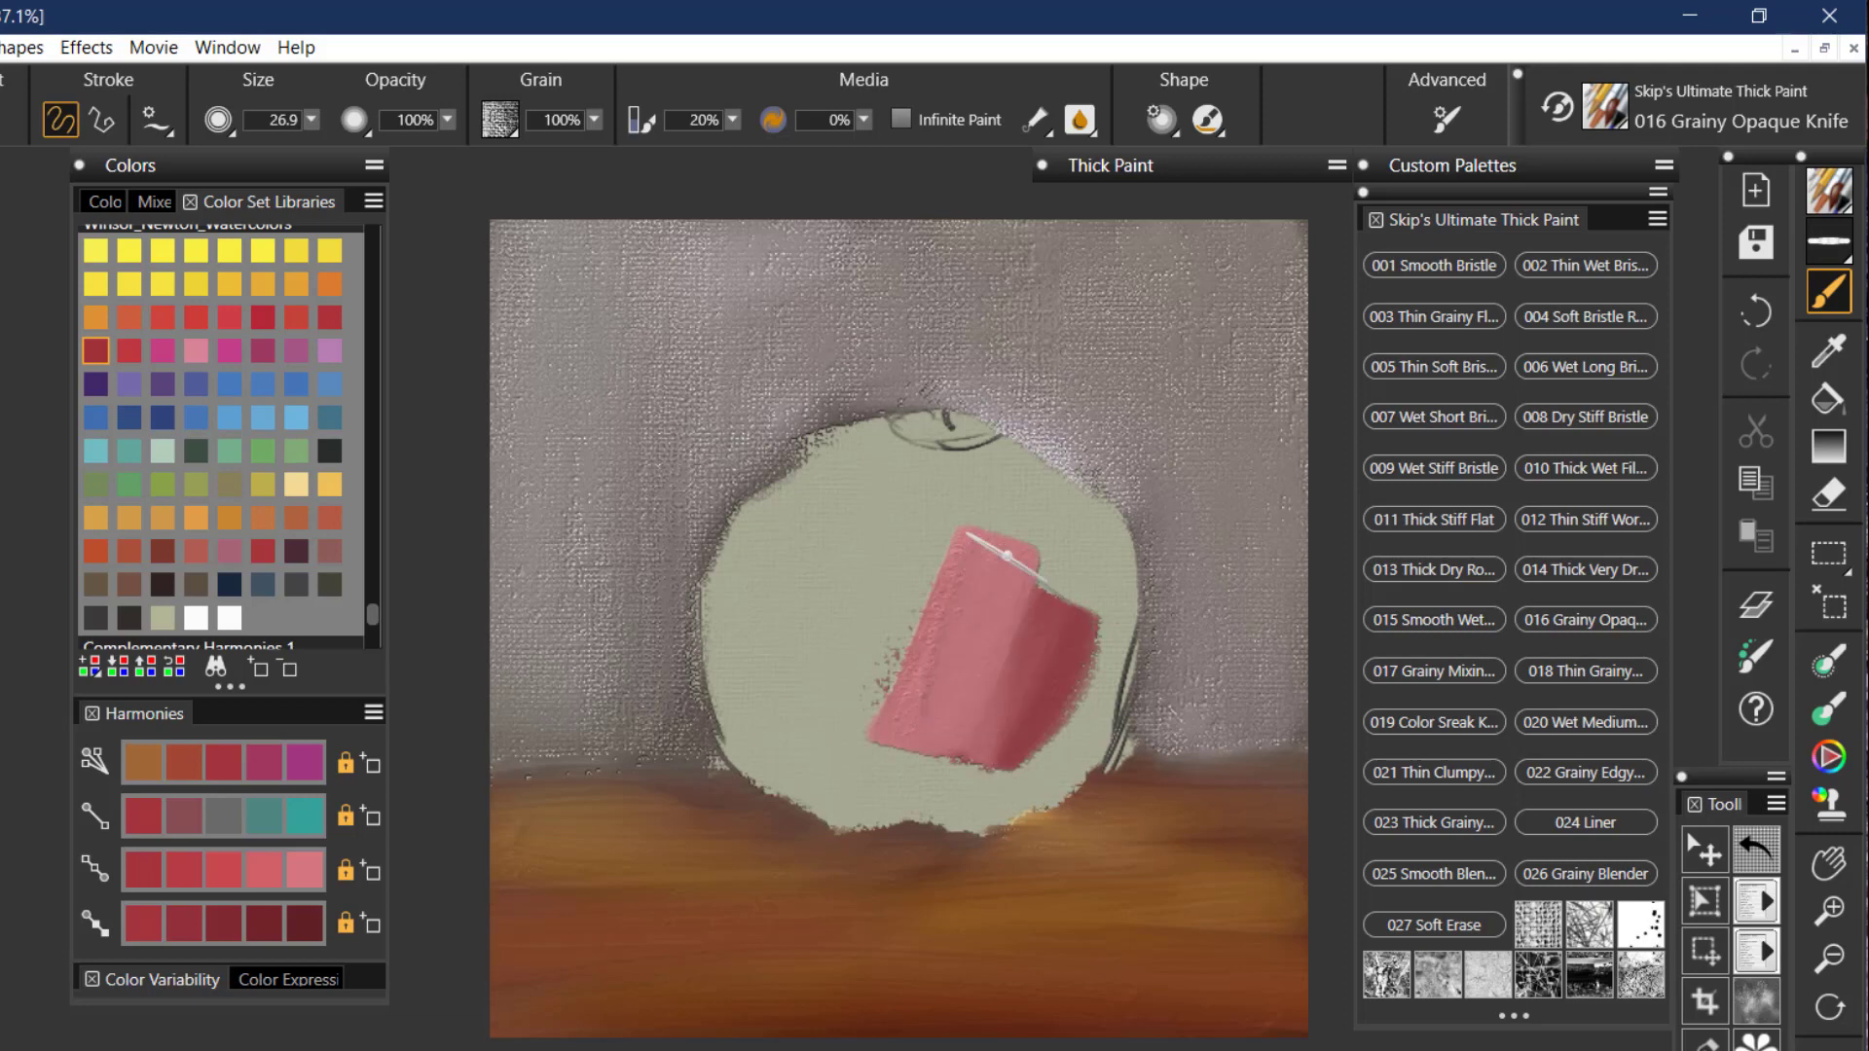
{"action": "mouse_move", "coordinate": [986, 634]}
{"action": "left_mouse_down"}
{"action": "mouse_move", "coordinate": [1015, 672]}
{"action": "mouse_move", "coordinate": [1046, 640]}
{"action": "mouse_move", "coordinate": [1043, 684]}
{"action": "mouse_move", "coordinate": [1068, 641]}
{"action": "left_mouse_up"}
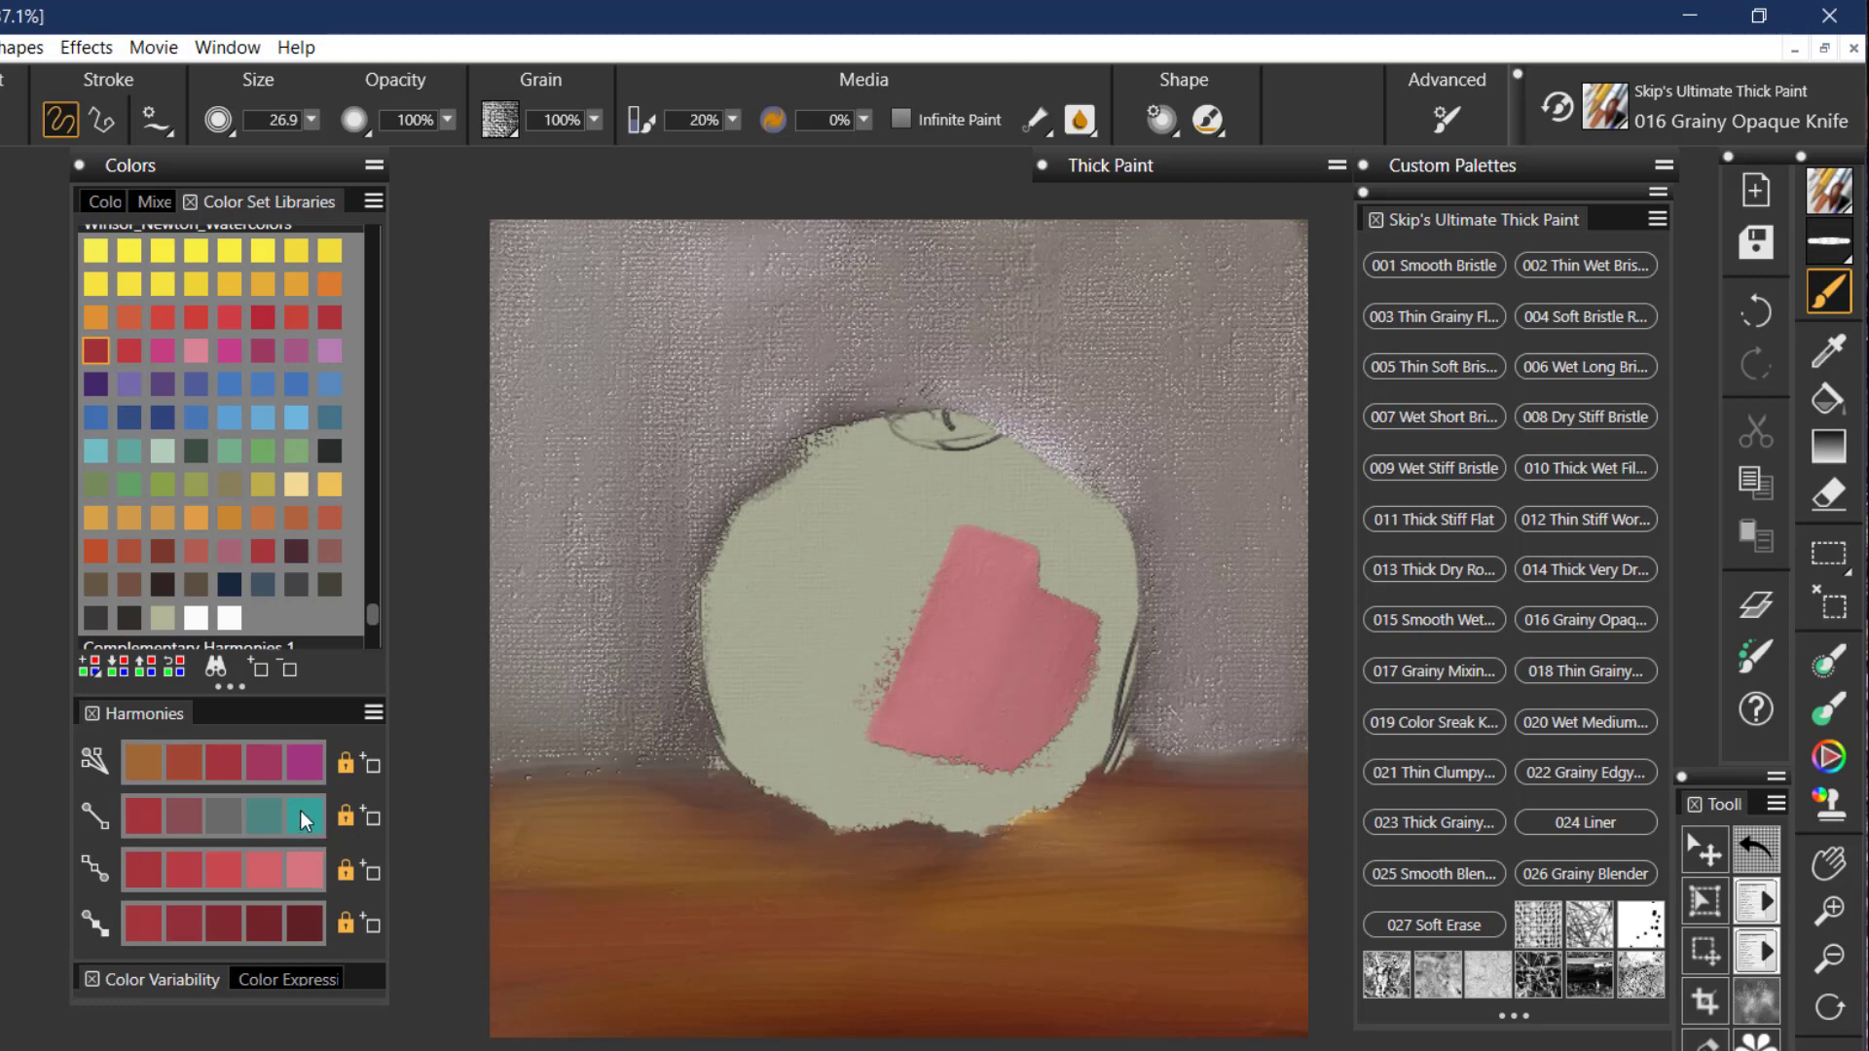
{"action": "mouse_move", "coordinate": [888, 528]}
{"action": "left_mouse_down"}
{"action": "mouse_move", "coordinate": [845, 662]}
{"action": "mouse_move", "coordinate": [922, 505]}
{"action": "mouse_move", "coordinate": [837, 710]}
{"action": "mouse_move", "coordinate": [933, 546]}
{"action": "mouse_move", "coordinate": [939, 561]}
{"action": "mouse_move", "coordinate": [880, 724]}
{"action": "left_mouse_up"}
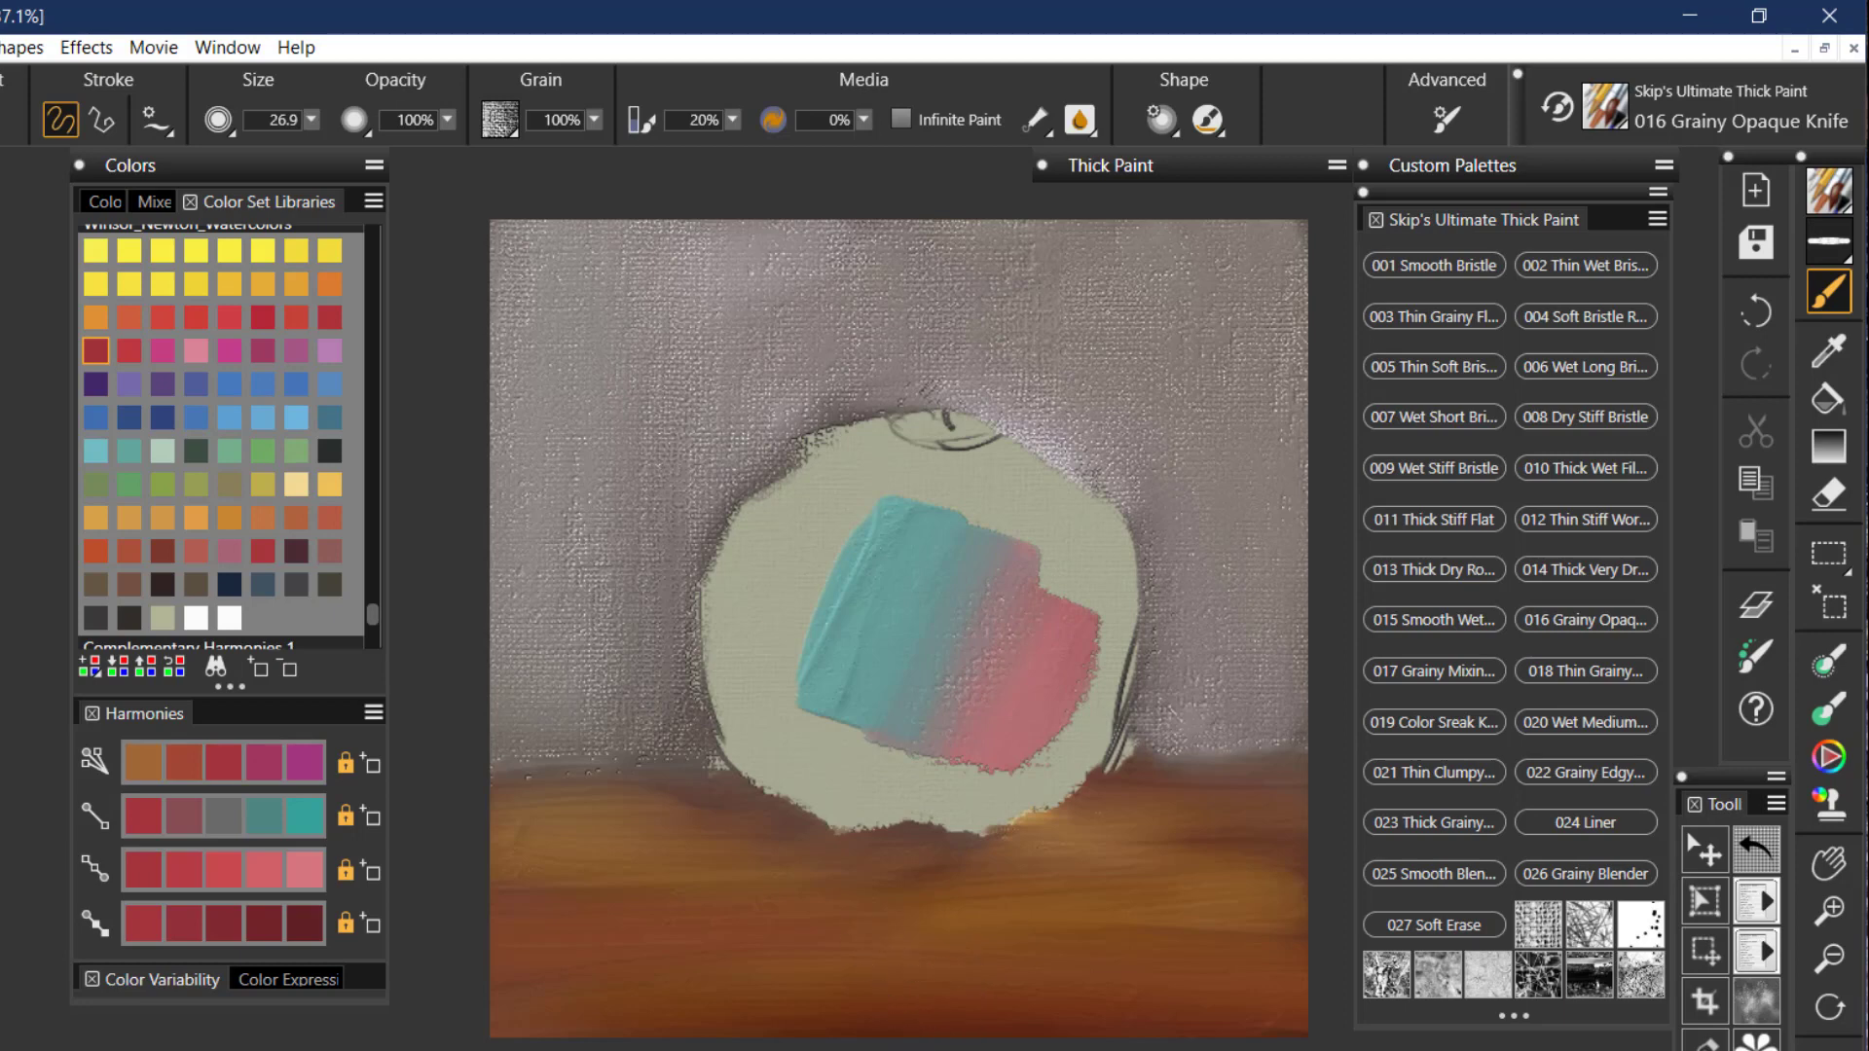
Step: Undo the dark red, pink and teal test strokes in the round shape
{"action": "key", "text": "ctrl+z"}
{"action": "key", "text": "ctrl+z"}
{"action": "key", "text": "ctrl+z"}
{"action": "key", "text": "ctrl+z"}
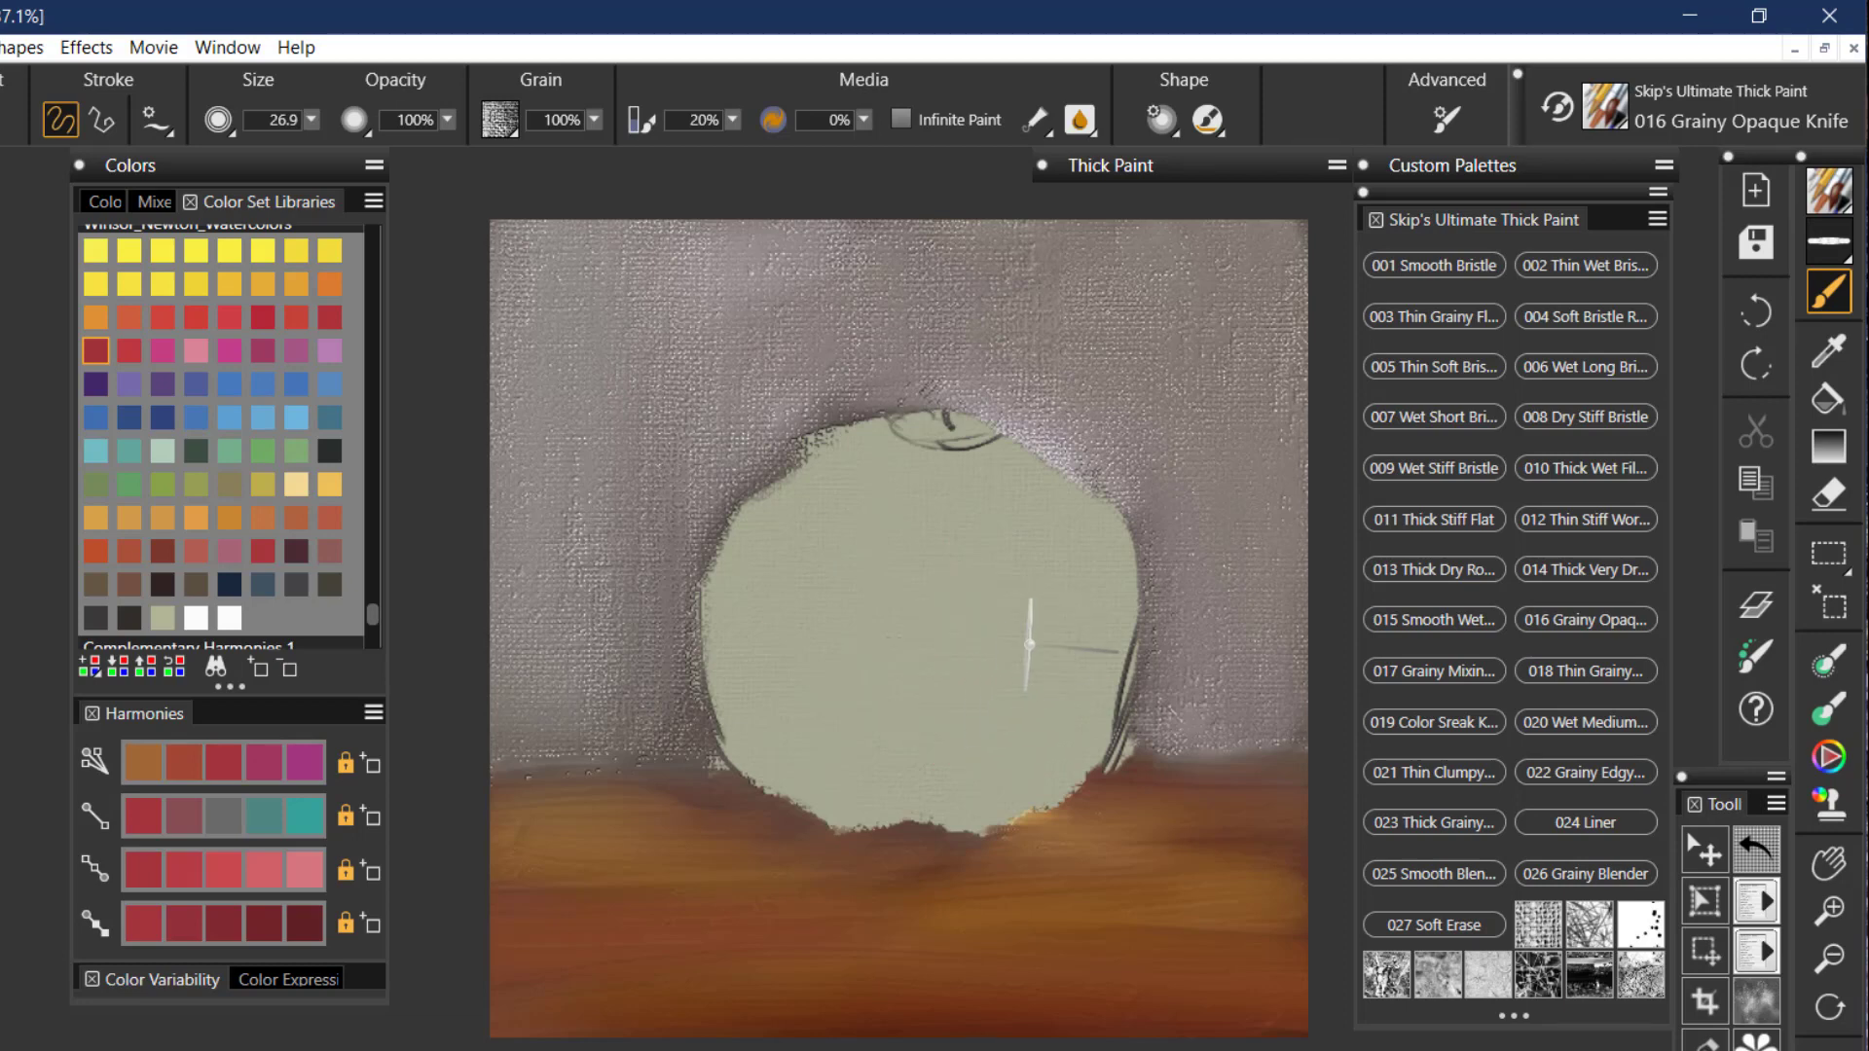
Step: Switch to the 017 Grainy Mixing Knife at size 24.8 and paint a dark red diagonal patch in the round shape's lower right
{"action": "left_click", "coordinate": [1458, 671]}
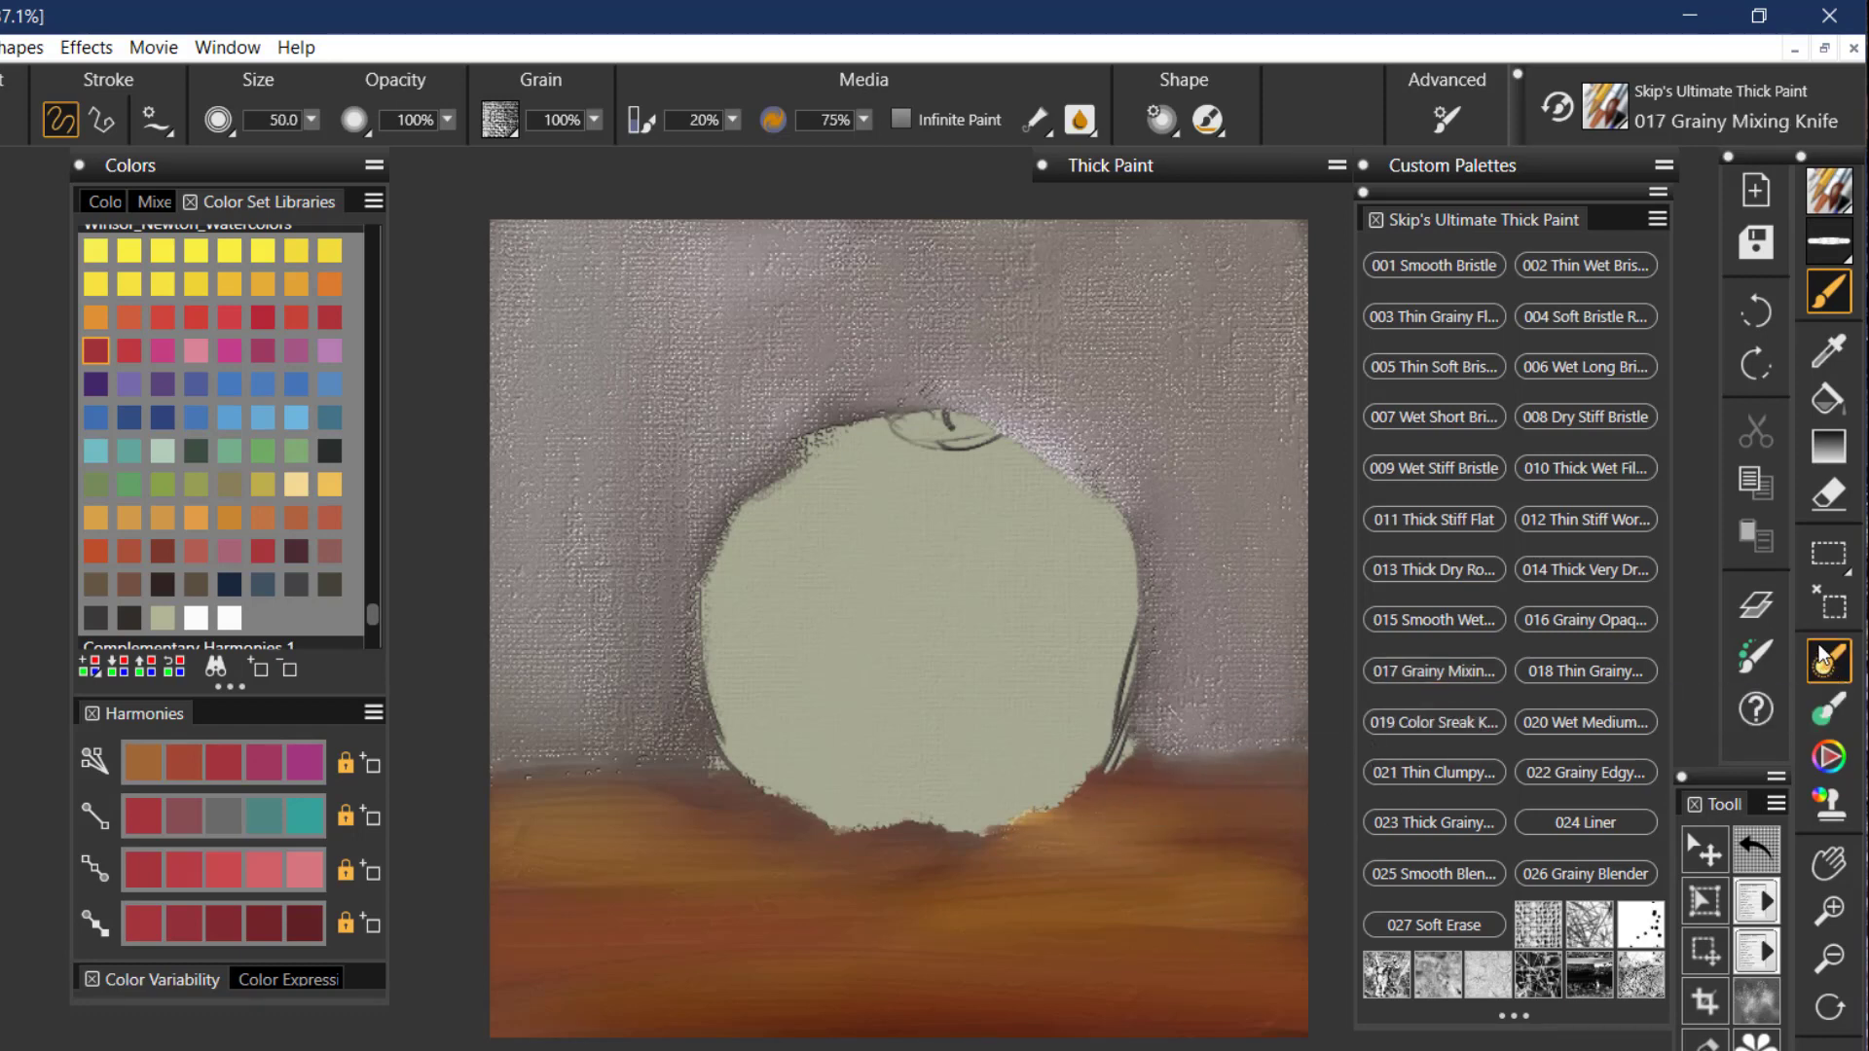
{"action": "left_click_drag", "start_coordinate": [1019, 738], "coordinate": [1052, 764]}
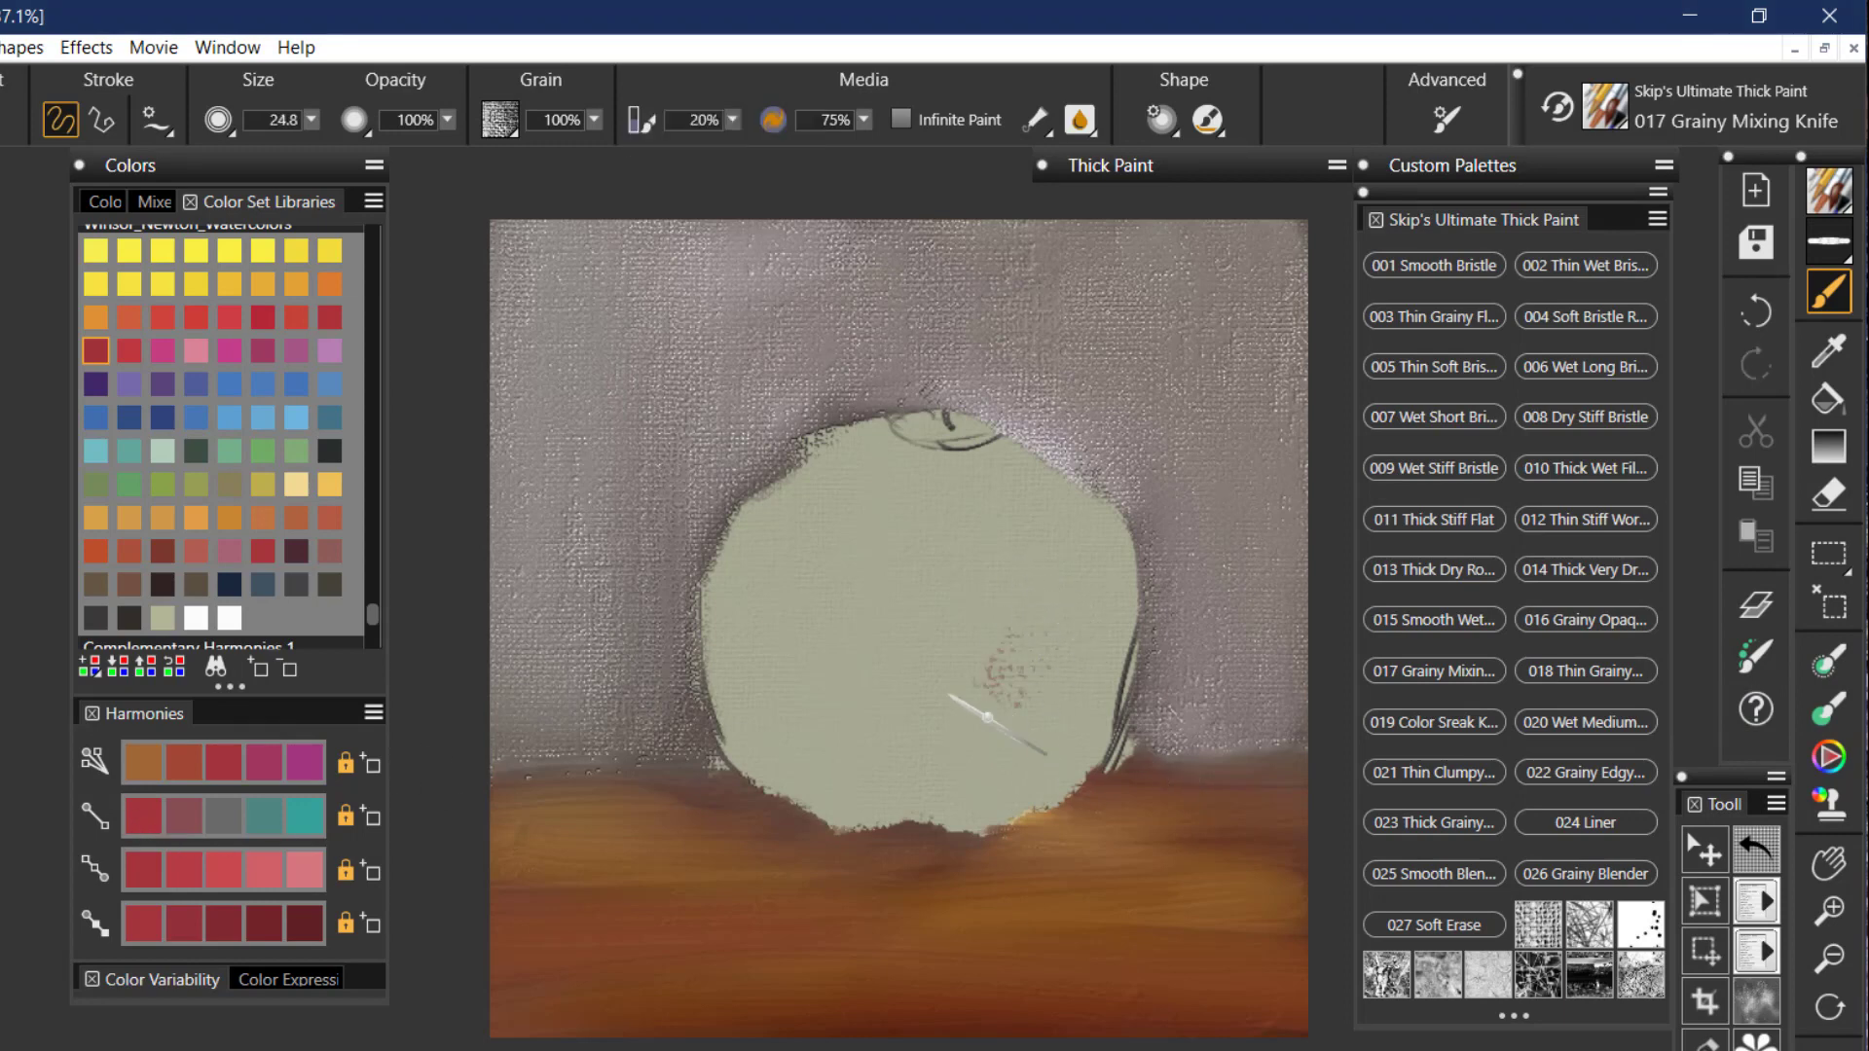
{"action": "mouse_move", "coordinate": [979, 716]}
{"action": "left_mouse_down"}
{"action": "mouse_move", "coordinate": [1058, 591]}
{"action": "mouse_move", "coordinate": [971, 741]}
{"action": "mouse_move", "coordinate": [1056, 584]}
{"action": "left_mouse_up"}
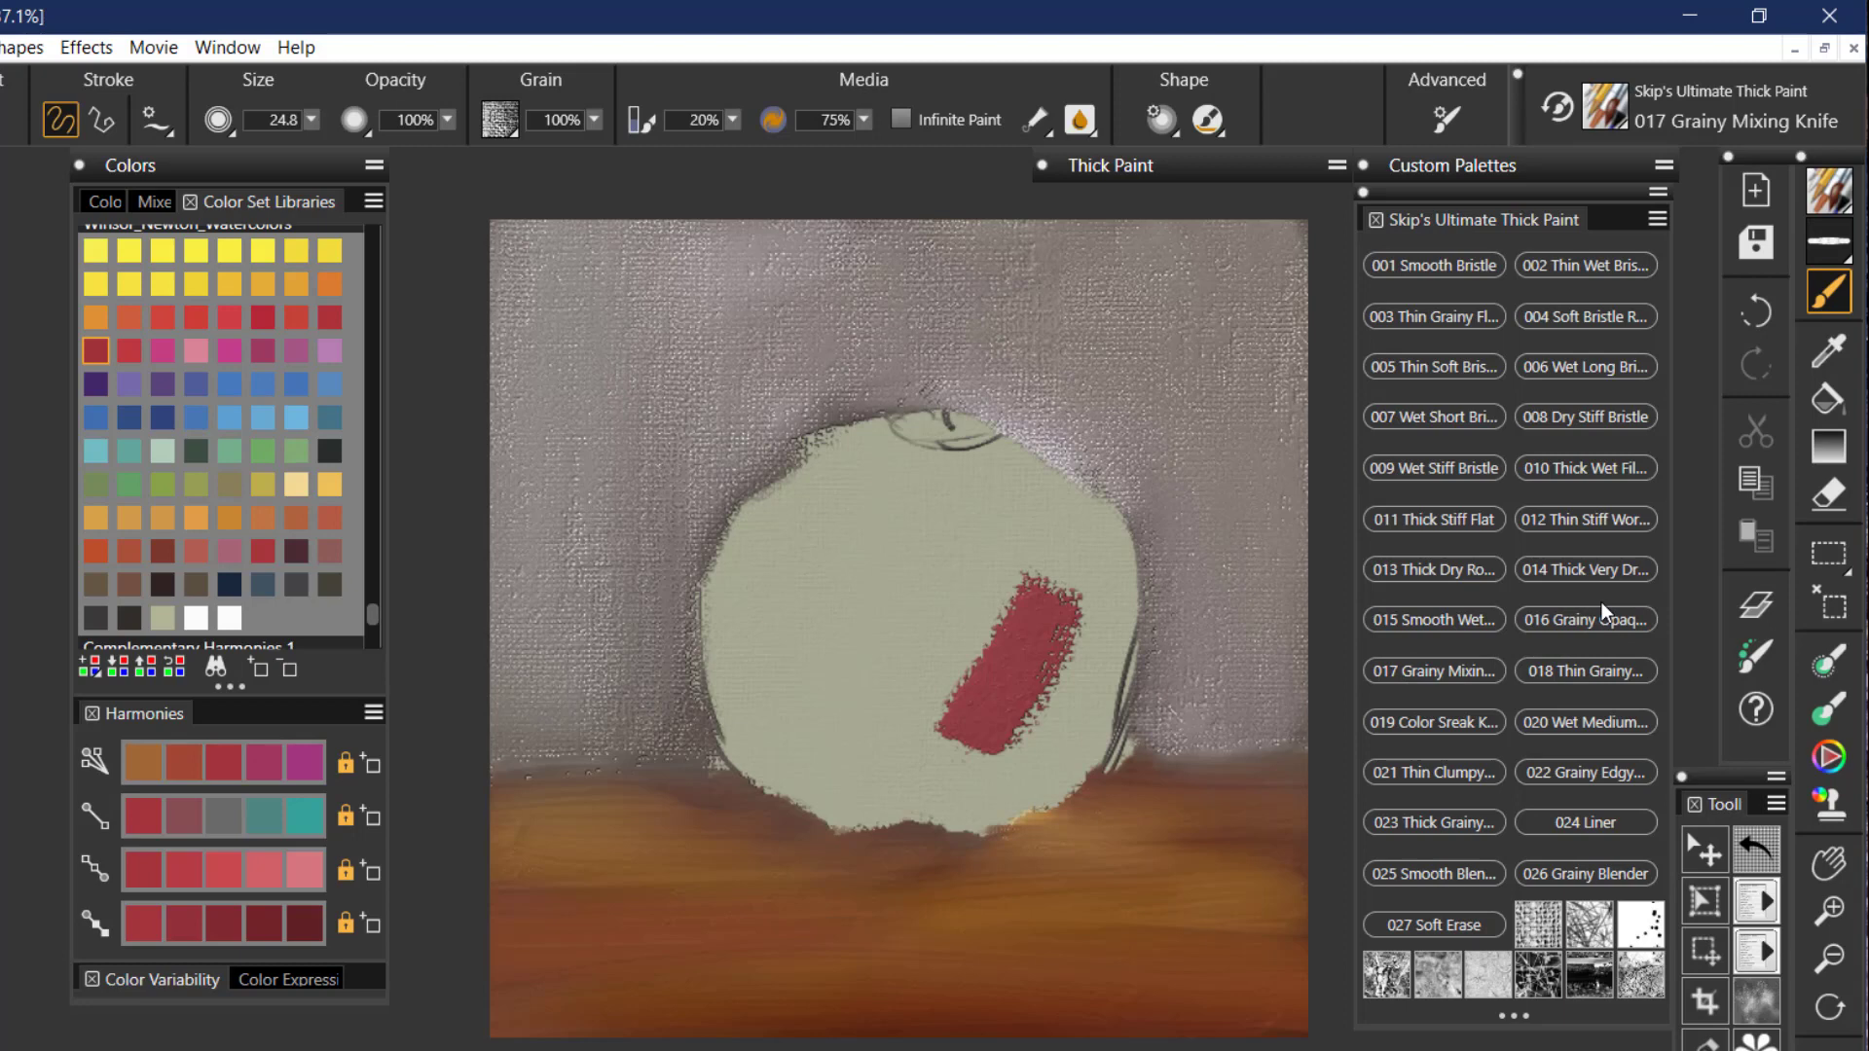
Step: Undo the dark red test patch and set the Grainy Mixing Knife's Grain Height to 10%
{"action": "key", "text": "ctrl+z"}
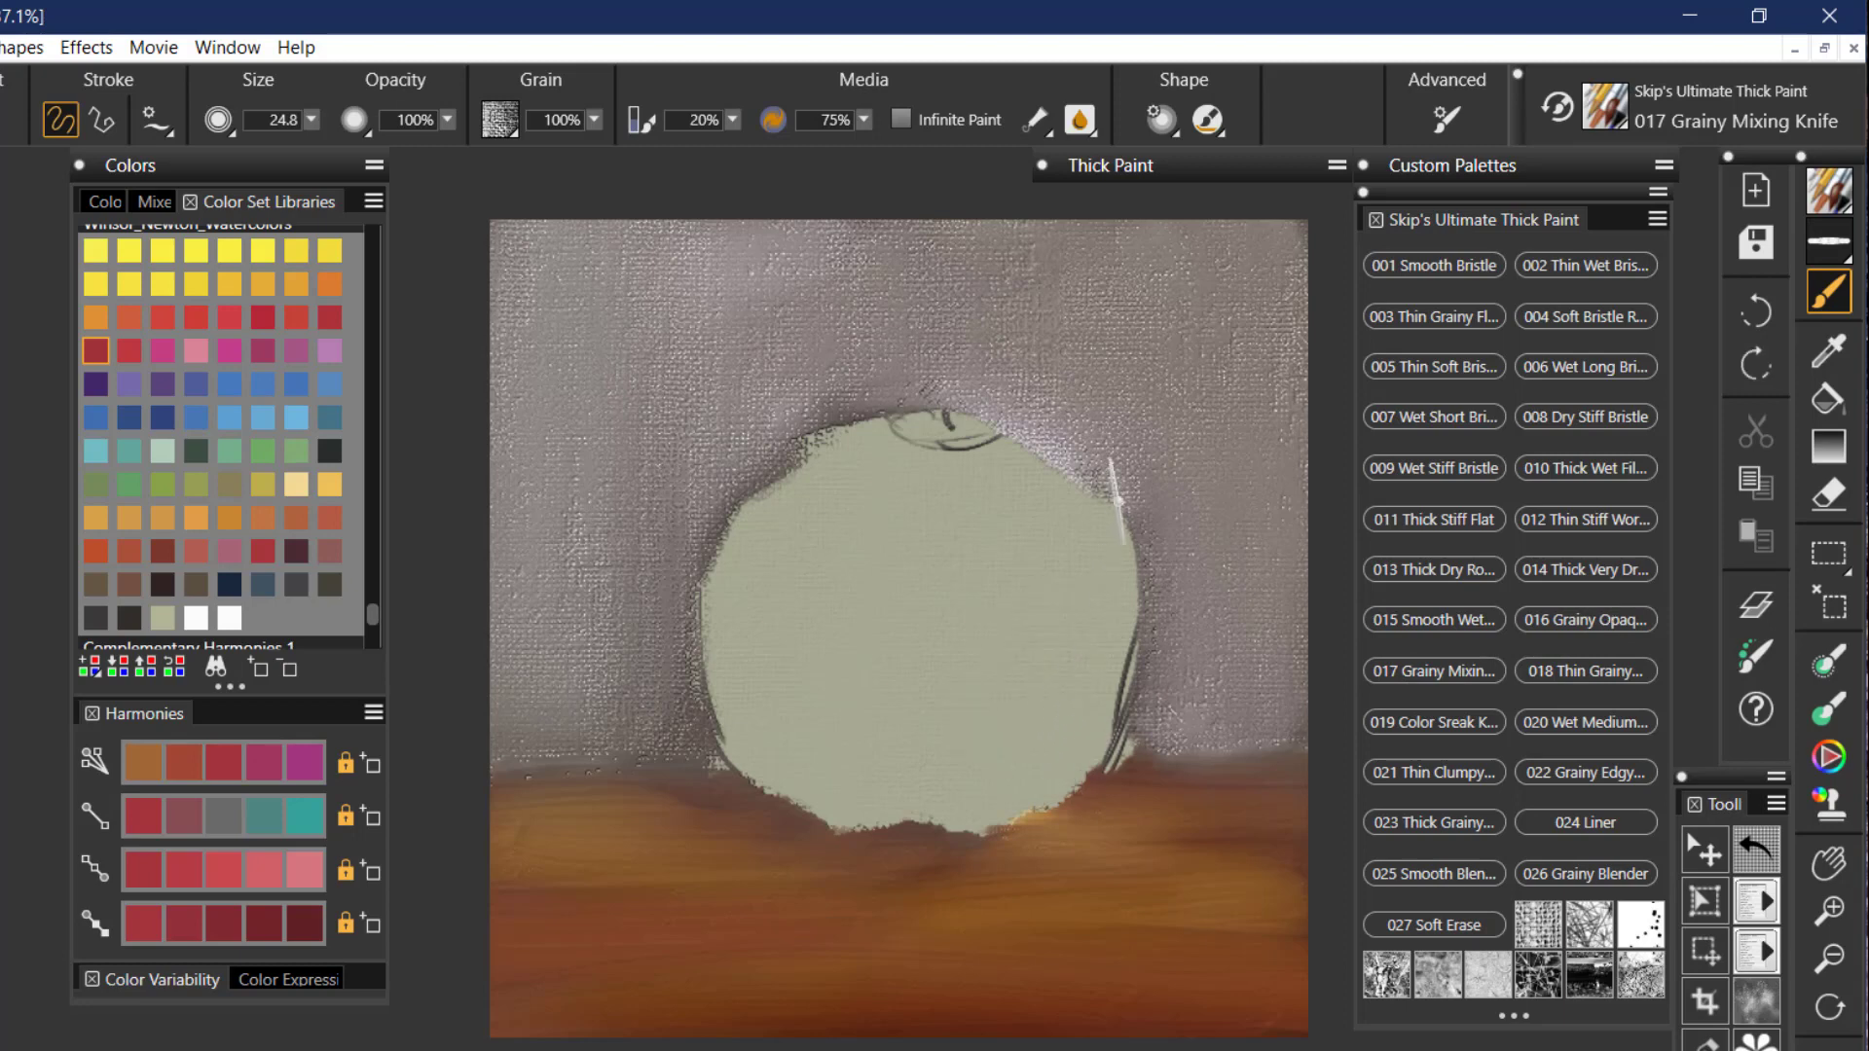
{"action": "left_click", "coordinate": [1186, 169]}
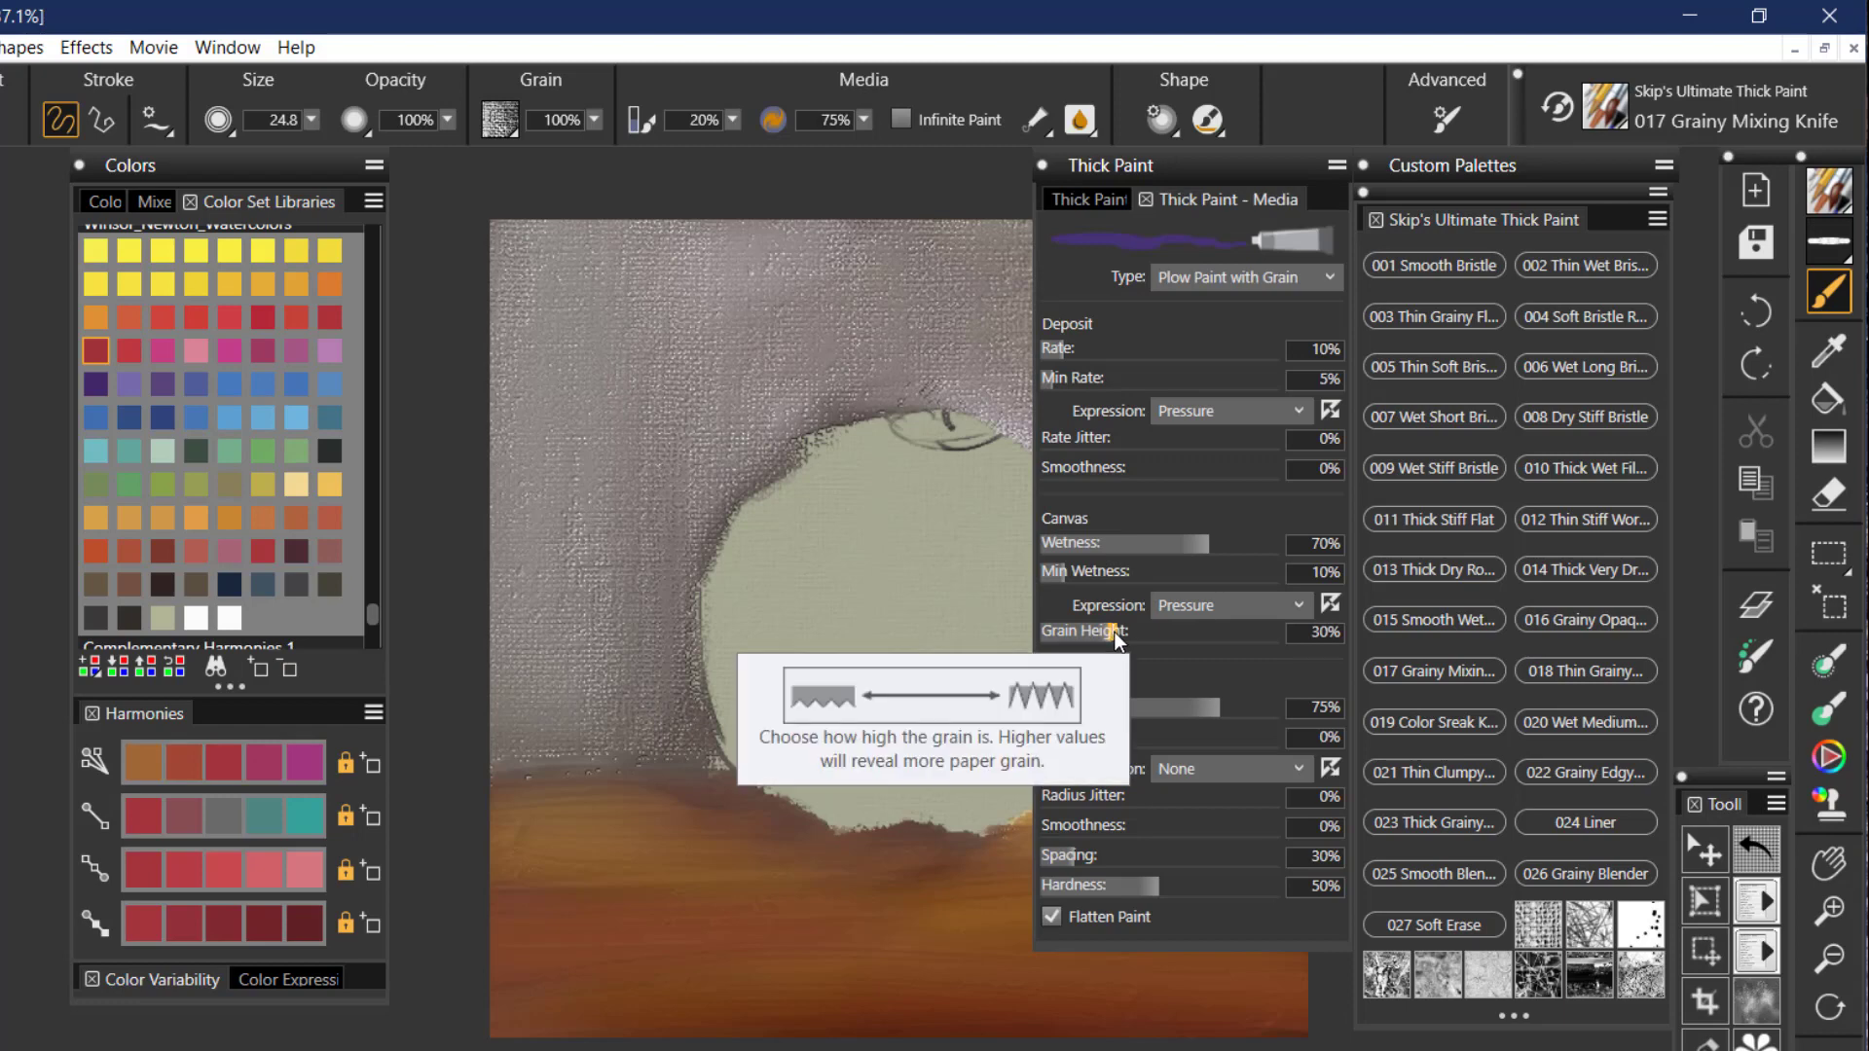
{"action": "left_click_drag", "start_coordinate": [1113, 639], "coordinate": [1066, 645]}
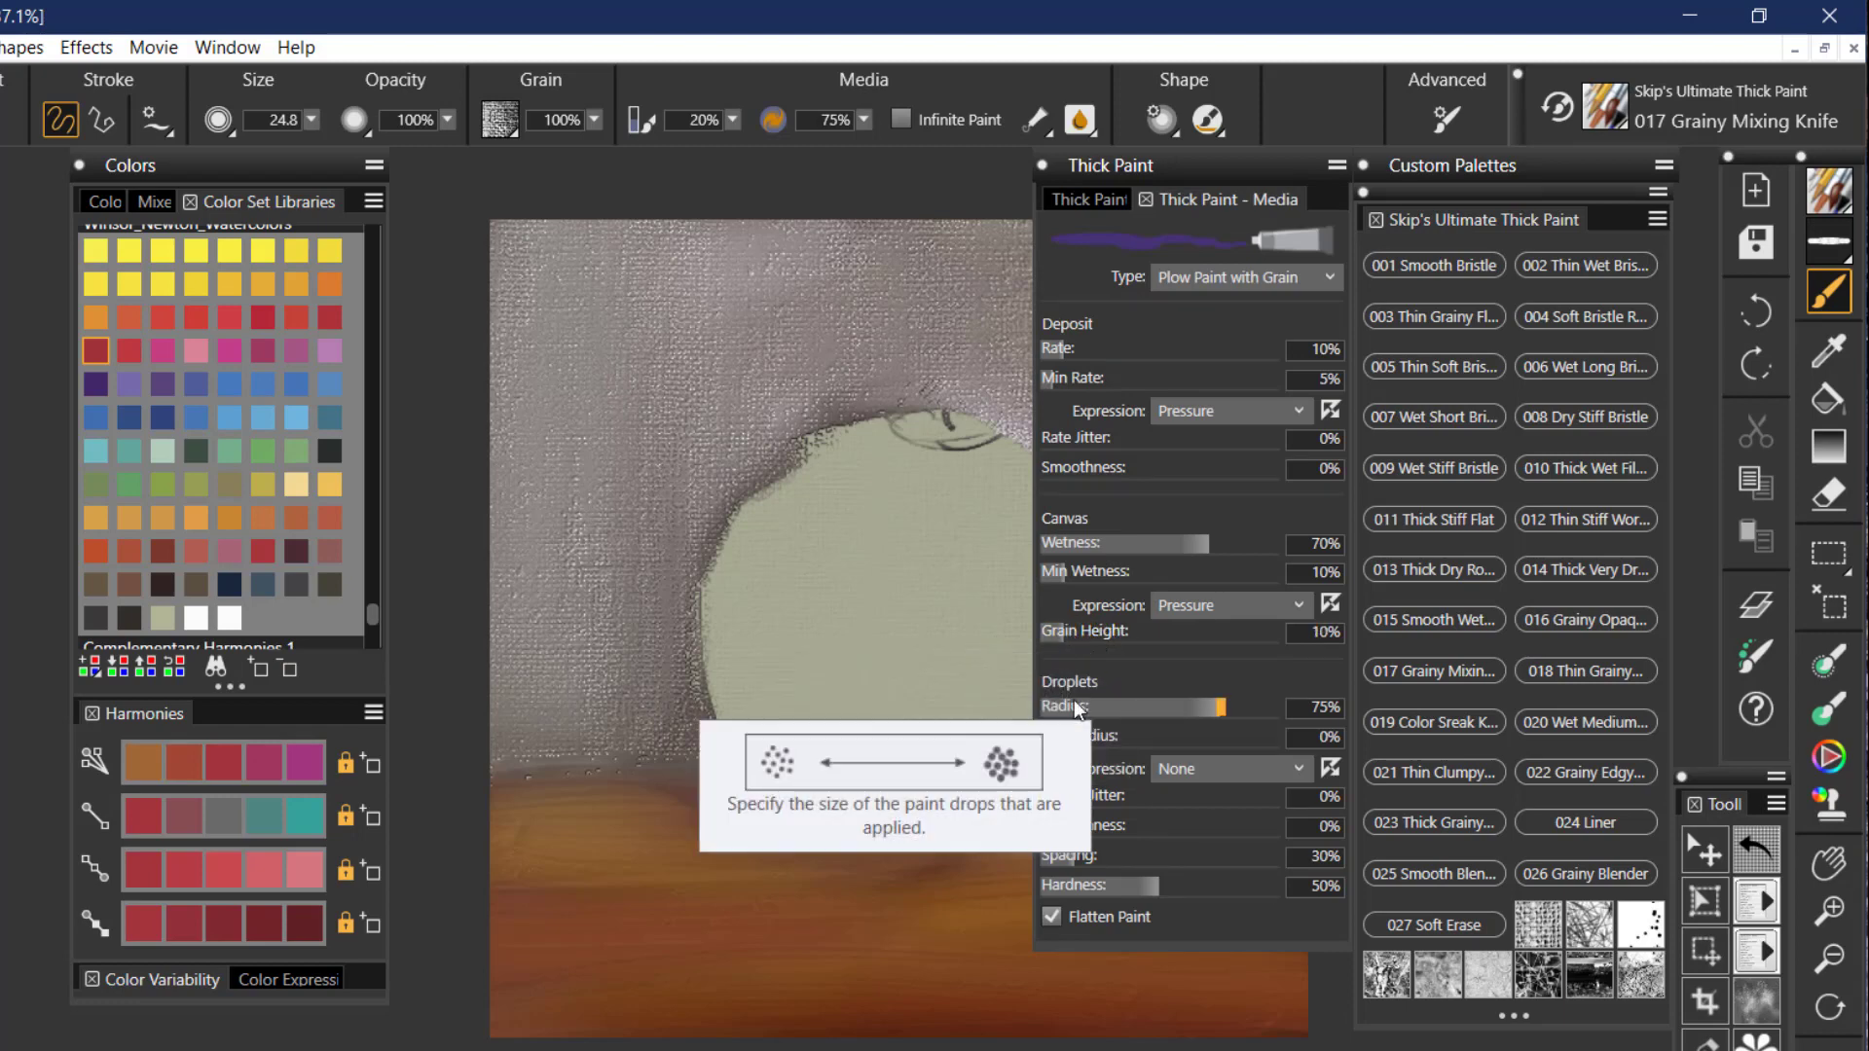
{"action": "left_click", "coordinate": [1194, 168]}
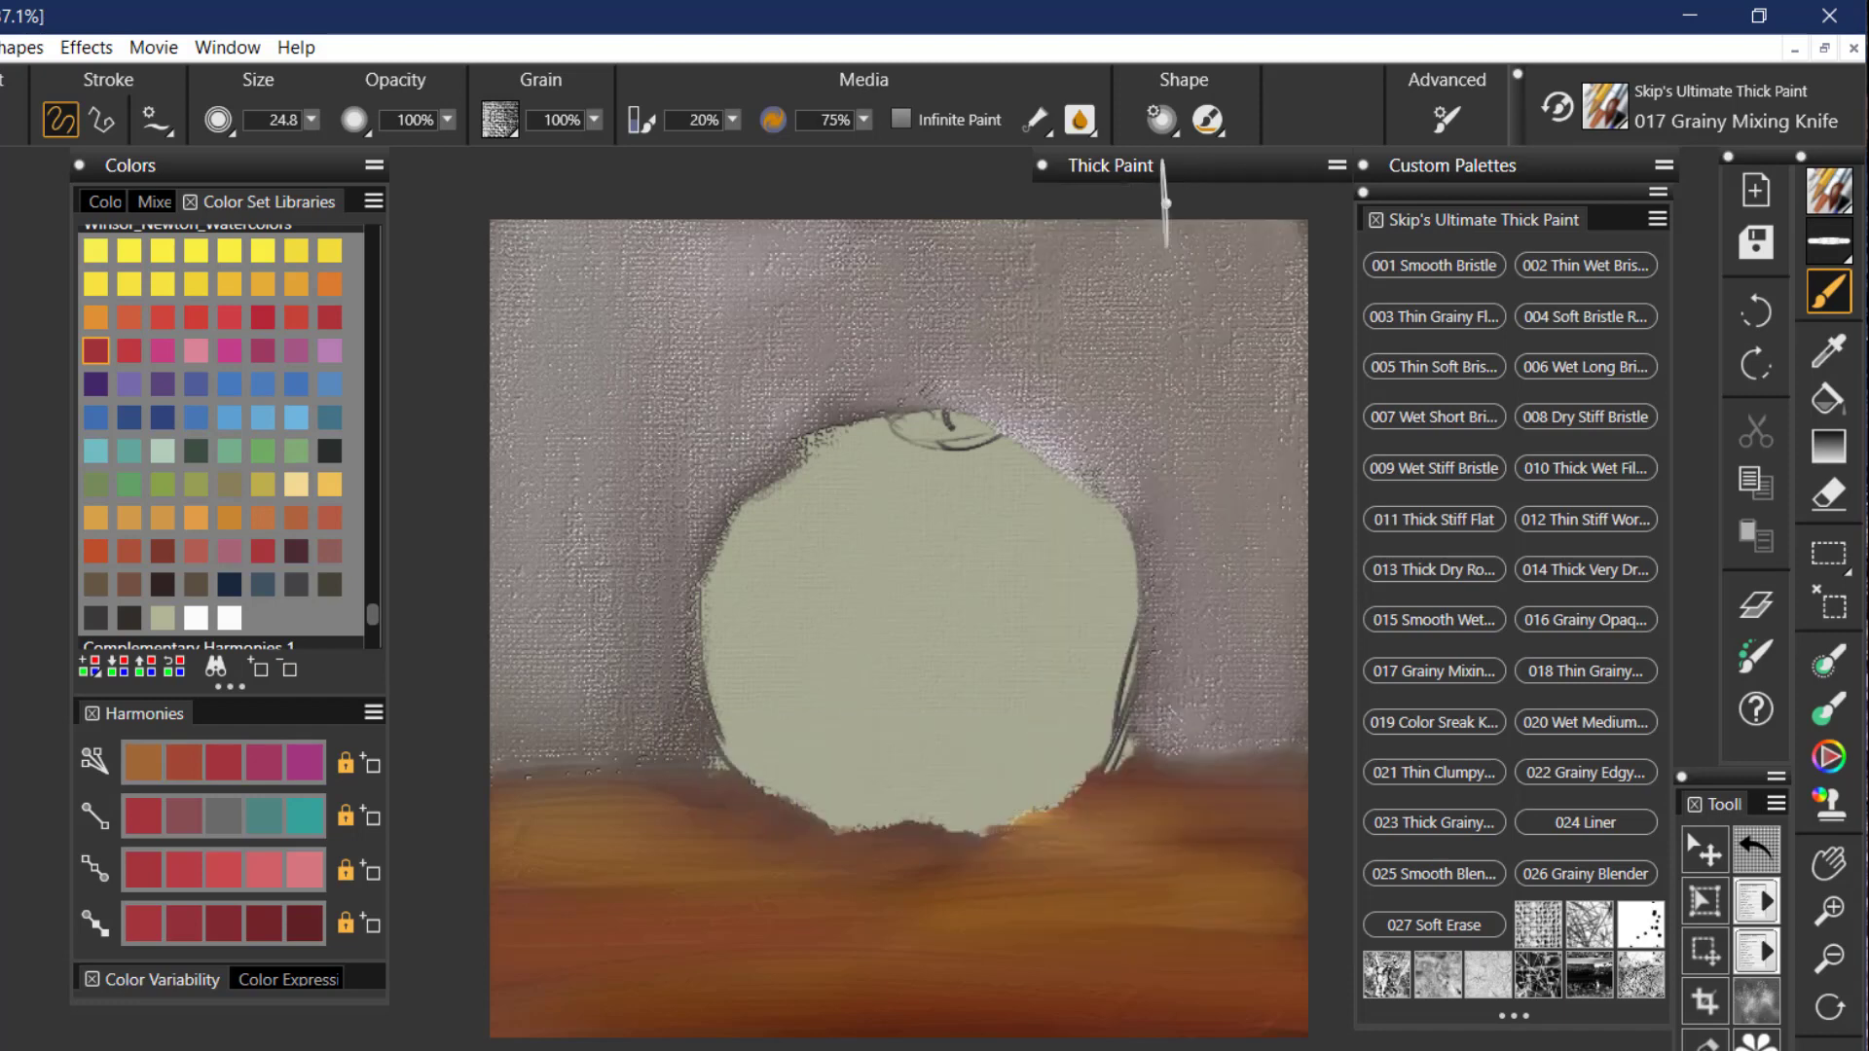
Step: Test the lower grain setting with a dark red patch in the round shape's lower right and undo it
{"action": "mouse_move", "coordinate": [968, 740]}
{"action": "left_mouse_down"}
{"action": "mouse_move", "coordinate": [1022, 605]}
{"action": "mouse_move", "coordinate": [910, 718]}
{"action": "mouse_move", "coordinate": [1012, 619]}
{"action": "mouse_move", "coordinate": [973, 725]}
{"action": "mouse_move", "coordinate": [974, 658]}
{"action": "left_mouse_up"}
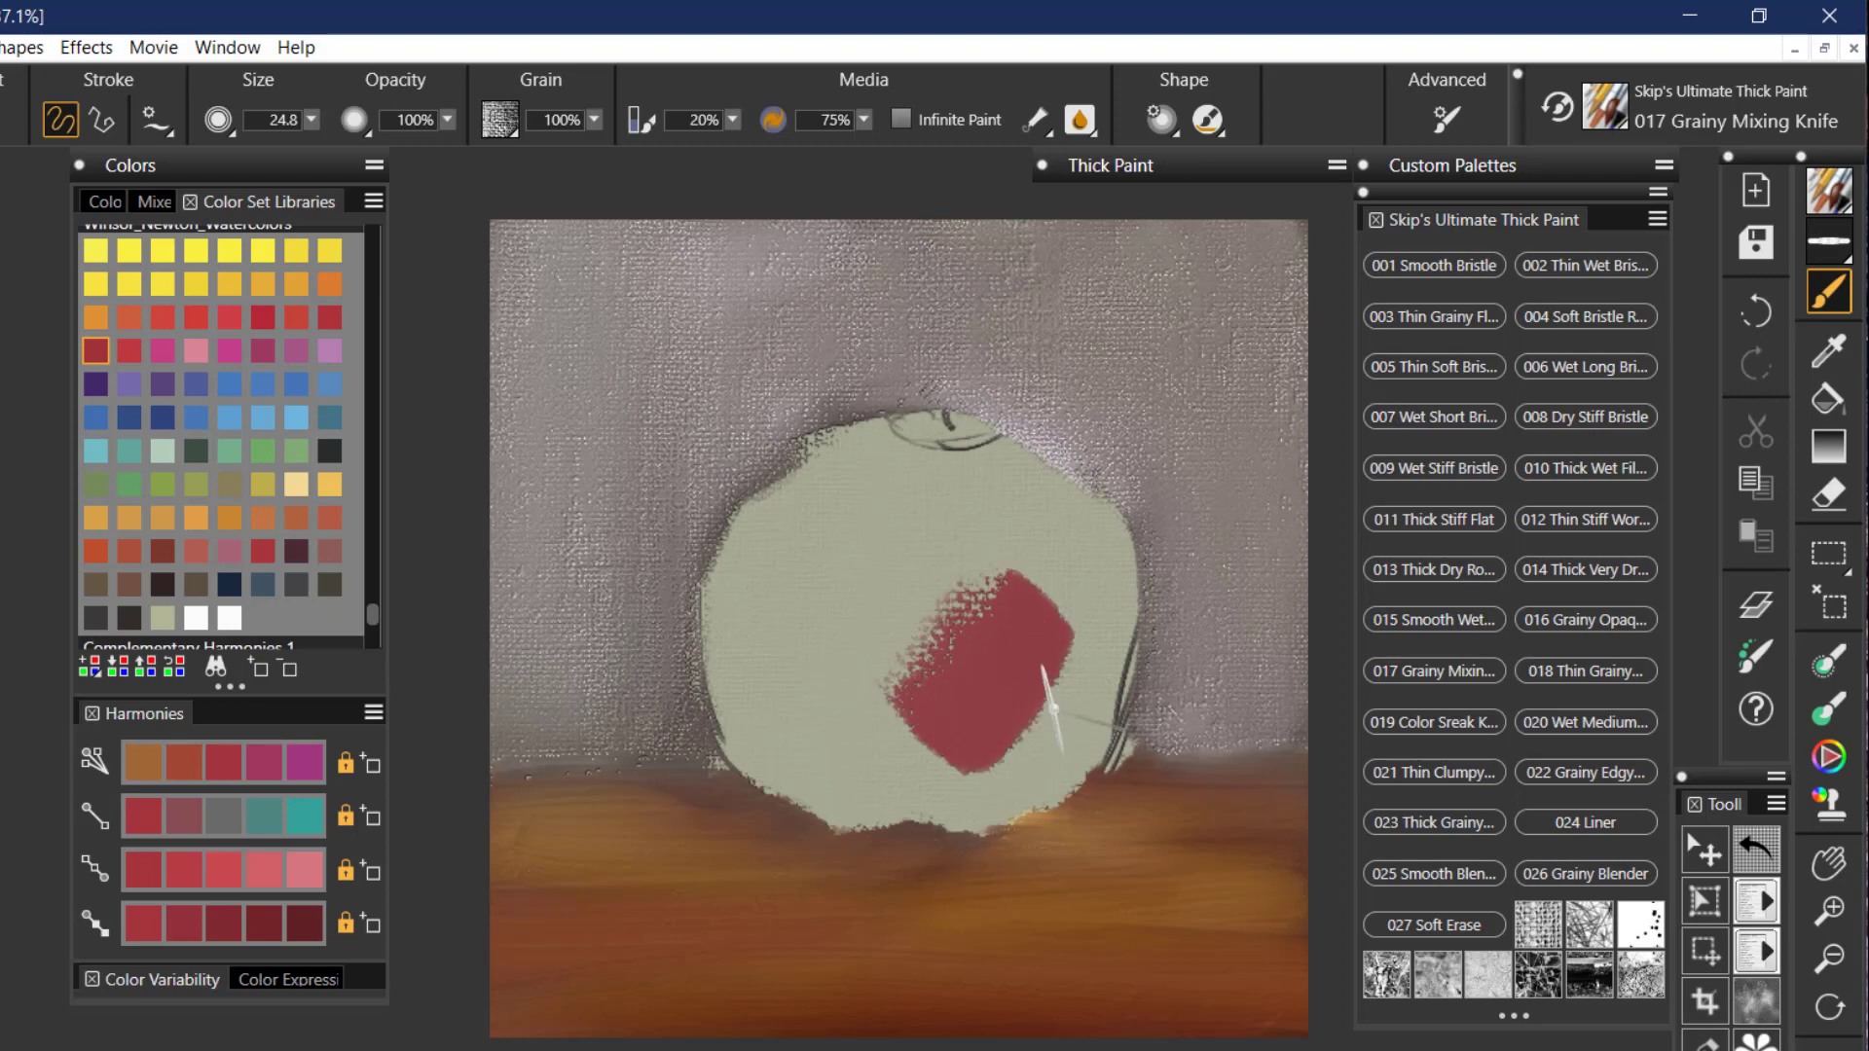
{"action": "key", "text": "ctrl+z"}
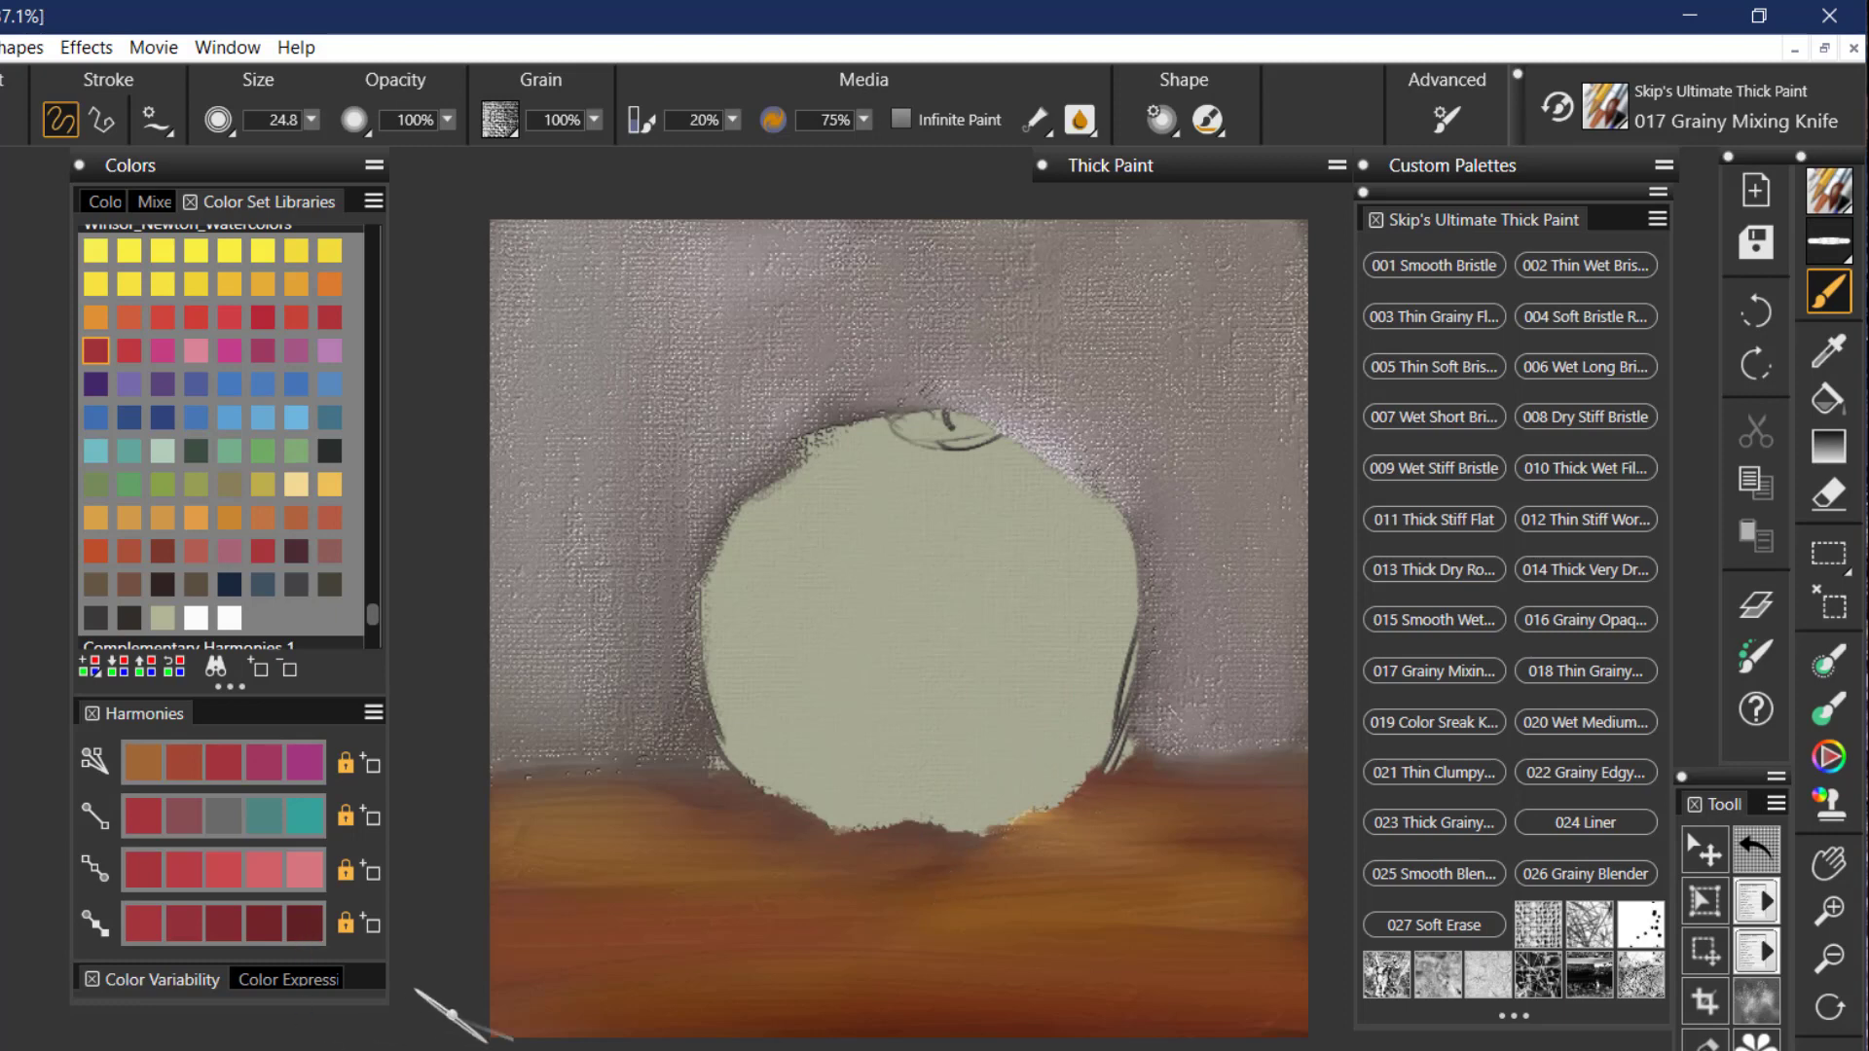
Step: Choose a very dark red in the Temporal Color Wheel and paint the shadow along the round shape's right side and lower edge
{"action": "right_click", "coordinate": [1110, 774]}
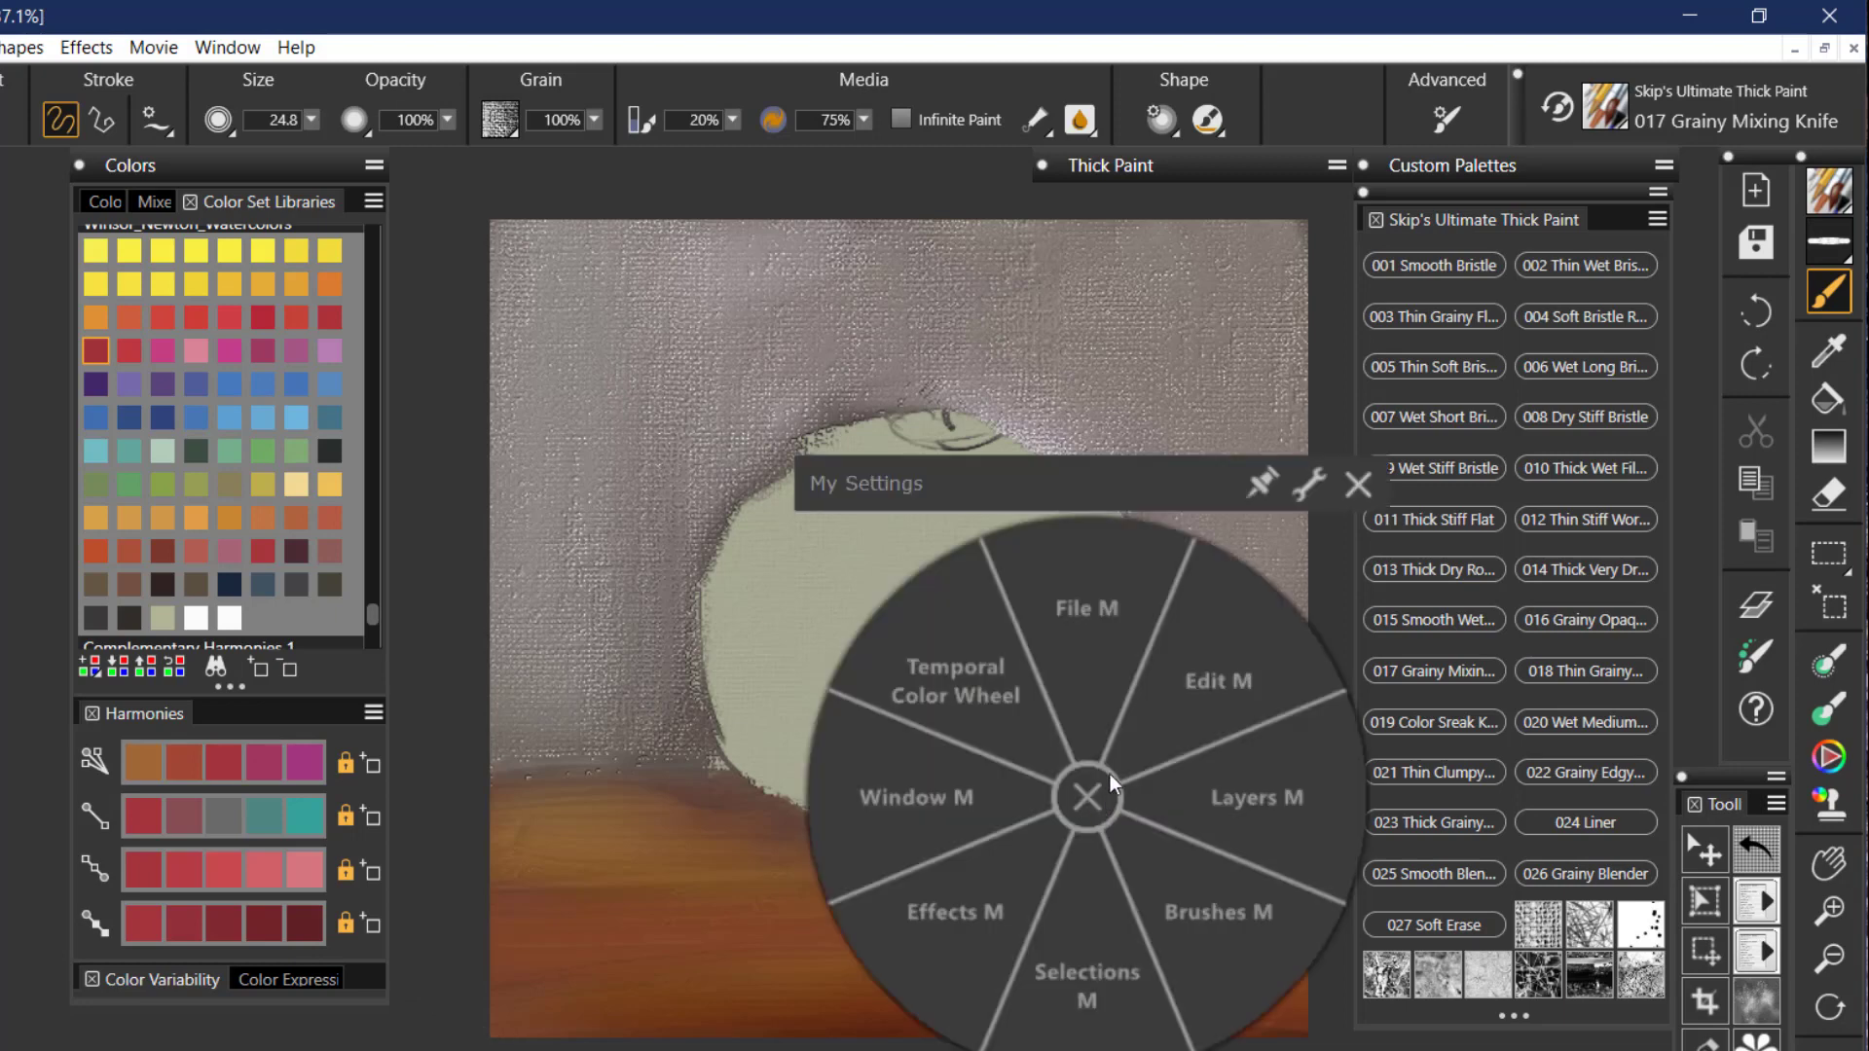
{"action": "left_click", "coordinate": [1032, 745]}
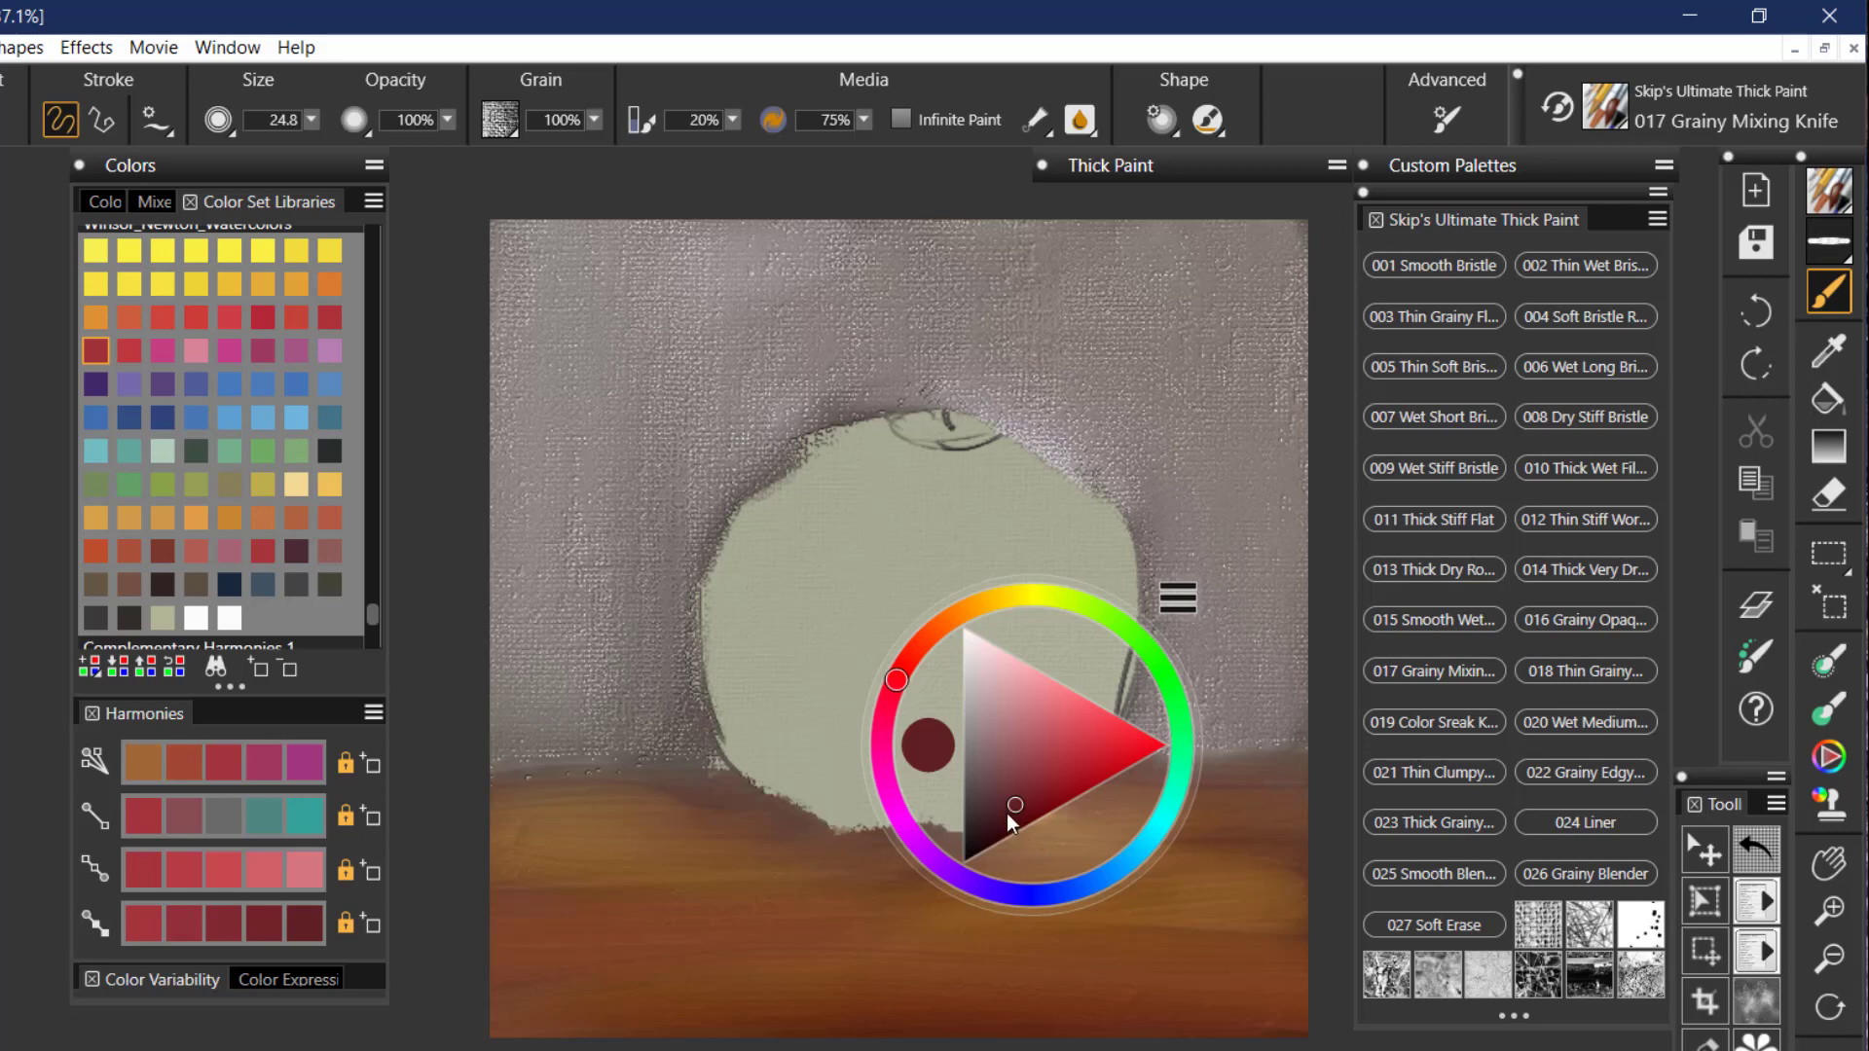
{"action": "left_click_drag", "start_coordinate": [1016, 808], "coordinate": [996, 830]}
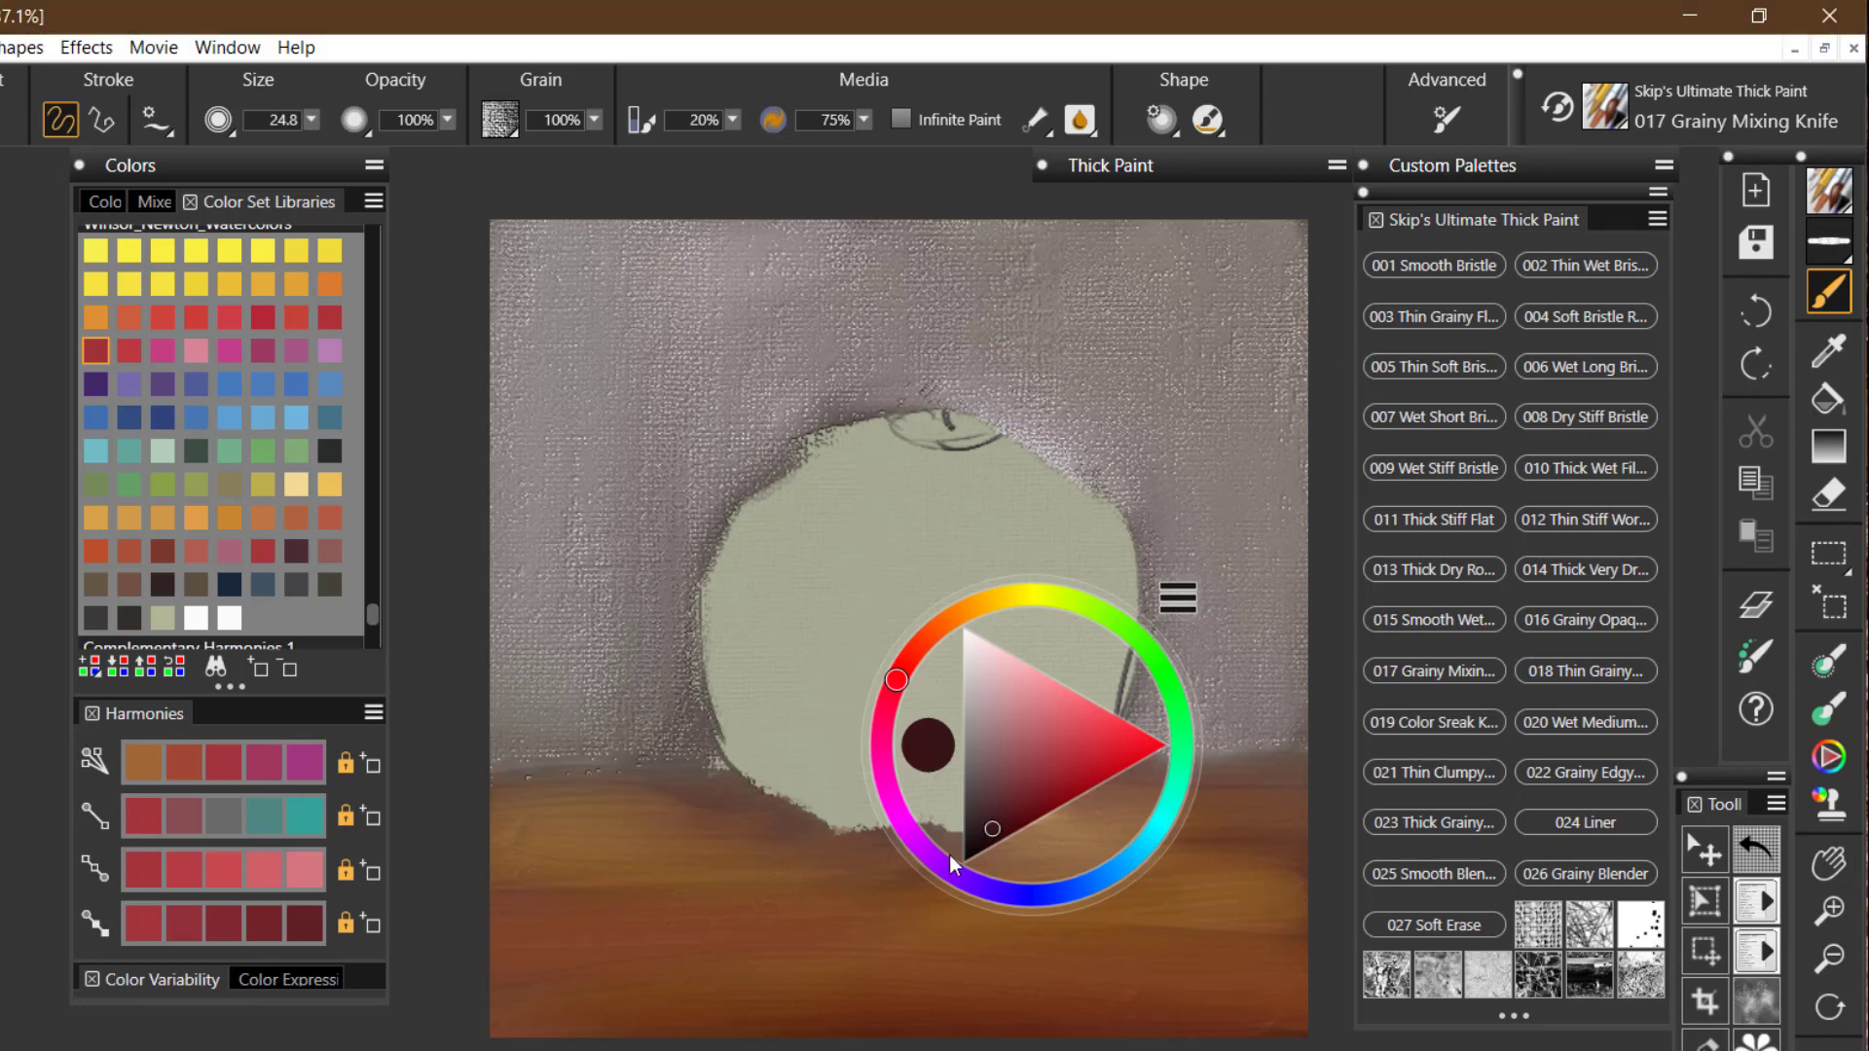
{"action": "left_click", "coordinate": [992, 829]}
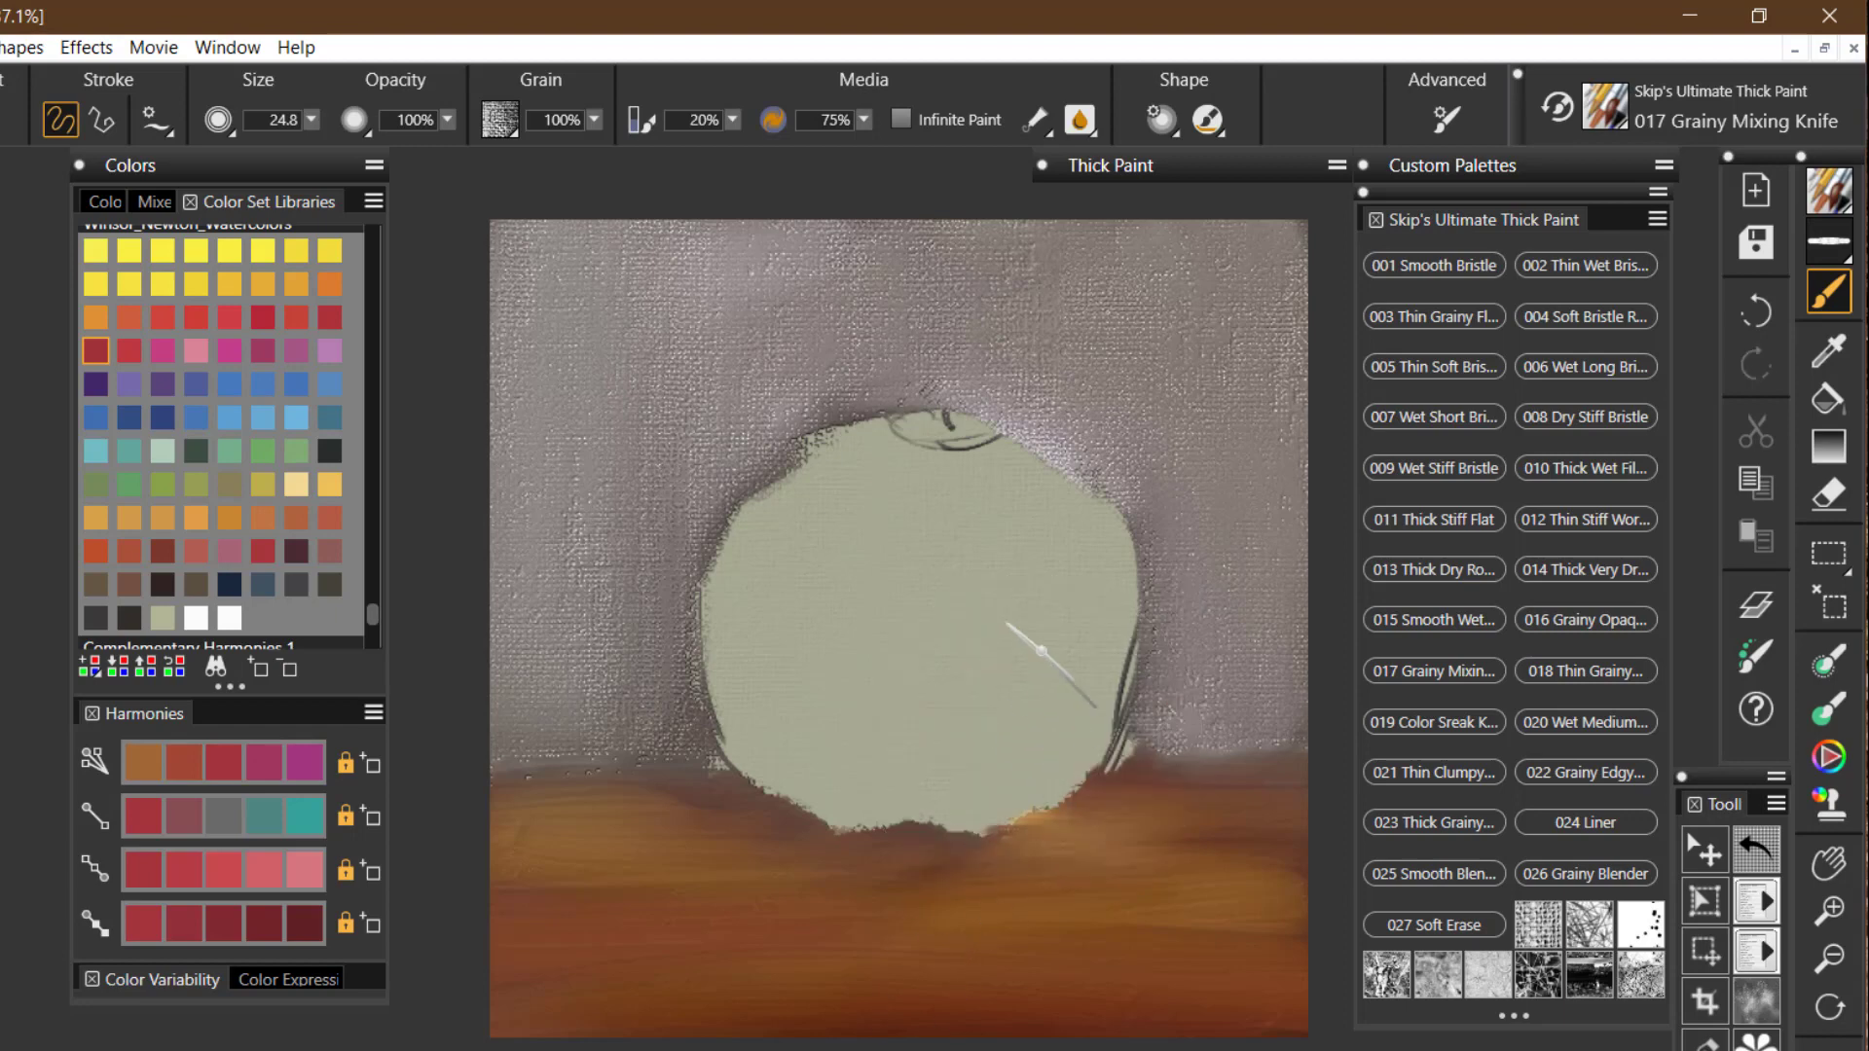
{"action": "mouse_move", "coordinate": [1052, 715]}
{"action": "left_mouse_down"}
{"action": "mouse_move", "coordinate": [1095, 625]}
{"action": "mouse_move", "coordinate": [1050, 738]}
{"action": "mouse_move", "coordinate": [1107, 586]}
{"action": "mouse_move", "coordinate": [1085, 701]}
{"action": "mouse_move", "coordinate": [1113, 597]}
{"action": "mouse_move", "coordinate": [1115, 570]}
{"action": "mouse_move", "coordinate": [1103, 625]}
{"action": "mouse_move", "coordinate": [1093, 501]}
{"action": "mouse_move", "coordinate": [1120, 533]}
{"action": "mouse_move", "coordinate": [1120, 597]}
{"action": "mouse_move", "coordinate": [1082, 696]}
{"action": "mouse_move", "coordinate": [1098, 511]}
{"action": "mouse_move", "coordinate": [1072, 692]}
{"action": "mouse_move", "coordinate": [1096, 668]}
{"action": "mouse_move", "coordinate": [1047, 780]}
{"action": "mouse_move", "coordinate": [1012, 806]}
{"action": "mouse_move", "coordinate": [1091, 684]}
{"action": "mouse_move", "coordinate": [1036, 777]}
{"action": "mouse_move", "coordinate": [921, 808]}
{"action": "mouse_move", "coordinate": [963, 807]}
{"action": "mouse_move", "coordinate": [1059, 746]}
{"action": "mouse_move", "coordinate": [943, 815]}
{"action": "mouse_move", "coordinate": [1016, 787]}
{"action": "mouse_move", "coordinate": [1117, 666]}
{"action": "mouse_move", "coordinate": [1064, 759]}
{"action": "mouse_move", "coordinate": [1081, 695]}
{"action": "mouse_move", "coordinate": [1005, 796]}
{"action": "mouse_move", "coordinate": [852, 806]}
{"action": "mouse_move", "coordinate": [935, 793]}
{"action": "mouse_move", "coordinate": [933, 815]}
{"action": "mouse_move", "coordinate": [897, 813]}
{"action": "mouse_move", "coordinate": [934, 814]}
{"action": "mouse_move", "coordinate": [1034, 755]}
{"action": "mouse_move", "coordinate": [984, 818]}
{"action": "mouse_move", "coordinate": [1015, 821]}
{"action": "mouse_move", "coordinate": [1047, 772]}
{"action": "mouse_move", "coordinate": [1030, 811]}
{"action": "mouse_move", "coordinate": [1094, 668]}
{"action": "mouse_move", "coordinate": [1009, 792]}
{"action": "mouse_move", "coordinate": [1042, 538]}
{"action": "mouse_move", "coordinate": [1051, 565]}
{"action": "mouse_move", "coordinate": [1033, 458]}
{"action": "left_mouse_up"}
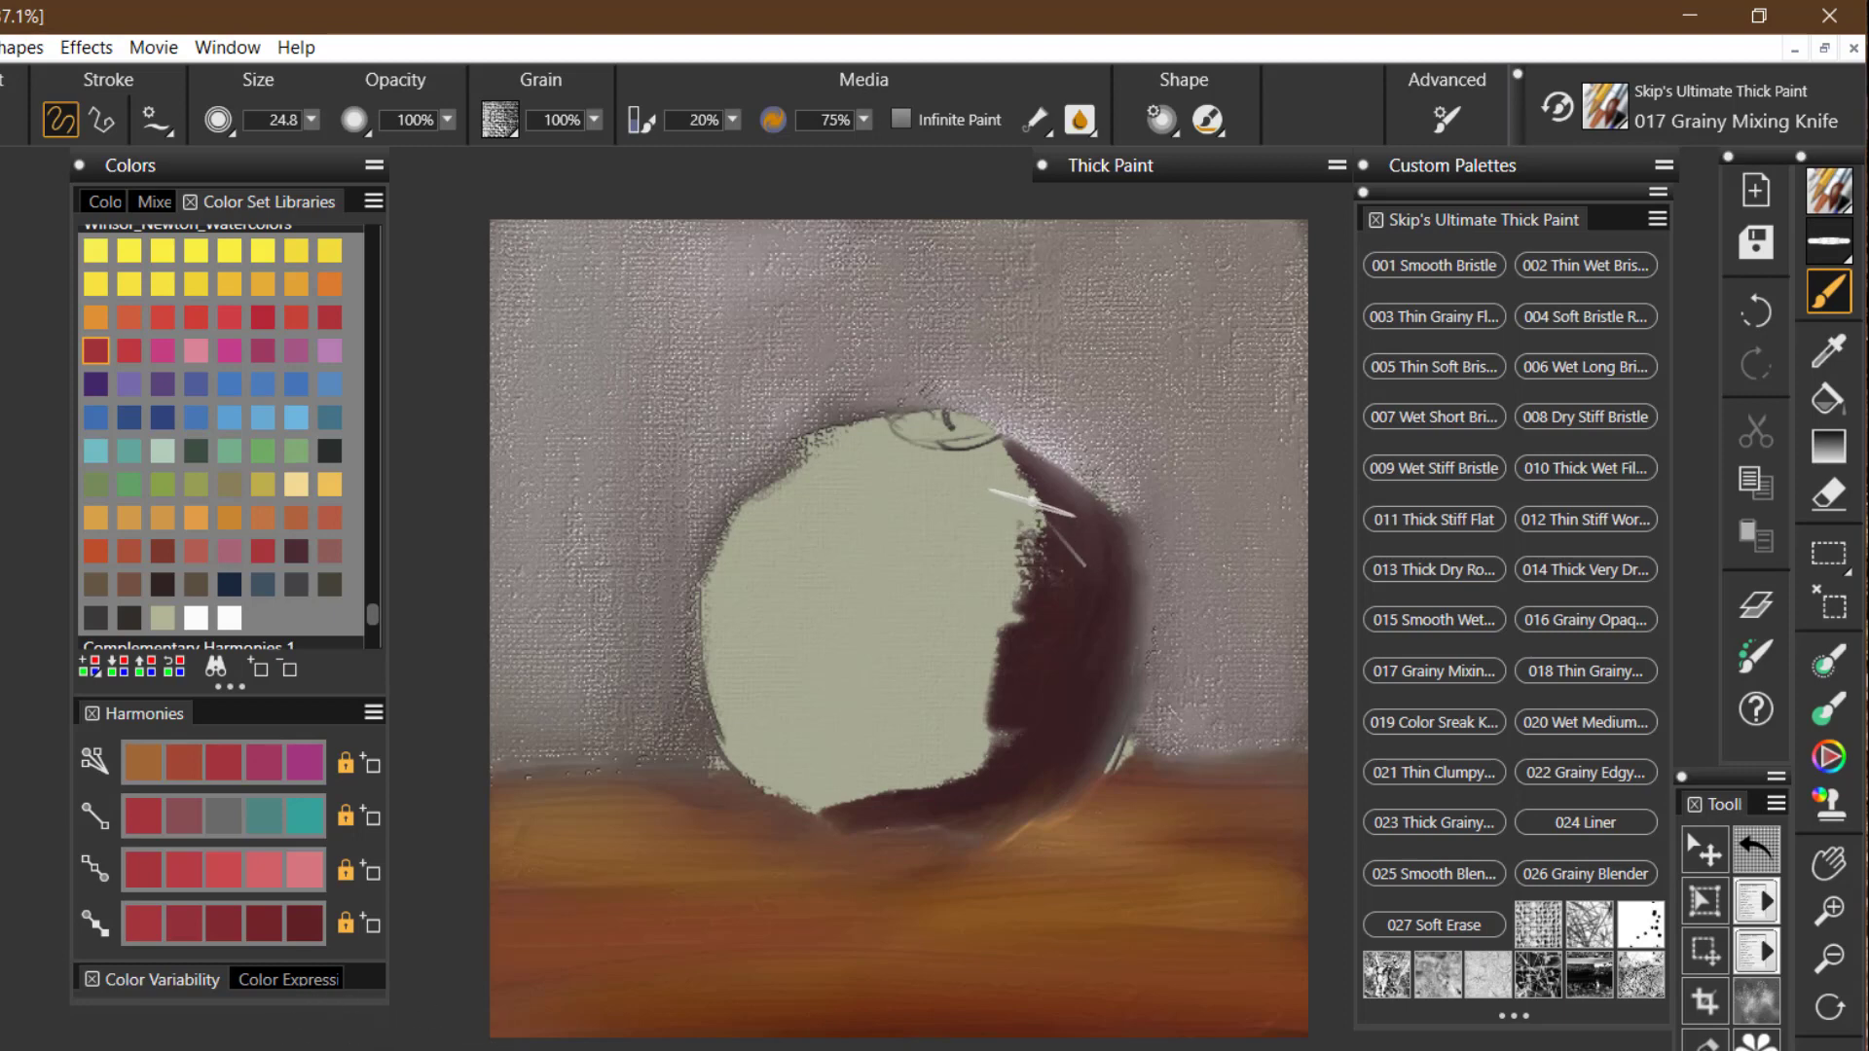
Step: Paint the round shape's middle in dark red and its left side in a lighter red, blending them into the shadow
{"action": "mouse_move", "coordinate": [1022, 501]}
{"action": "left_mouse_down"}
{"action": "mouse_move", "coordinate": [988, 460]}
{"action": "mouse_move", "coordinate": [1014, 511]}
{"action": "mouse_move", "coordinate": [981, 453]}
{"action": "mouse_move", "coordinate": [1010, 545]}
{"action": "mouse_move", "coordinate": [988, 461]}
{"action": "mouse_move", "coordinate": [992, 659]}
{"action": "mouse_move", "coordinate": [1011, 551]}
{"action": "mouse_move", "coordinate": [985, 669]}
{"action": "mouse_move", "coordinate": [1000, 553]}
{"action": "mouse_move", "coordinate": [935, 732]}
{"action": "mouse_move", "coordinate": [954, 679]}
{"action": "mouse_move", "coordinate": [871, 771]}
{"action": "mouse_move", "coordinate": [854, 765]}
{"action": "mouse_move", "coordinate": [968, 706]}
{"action": "mouse_move", "coordinate": [850, 782]}
{"action": "mouse_move", "coordinate": [976, 734]}
{"action": "mouse_move", "coordinate": [846, 763]}
{"action": "mouse_move", "coordinate": [807, 725]}
{"action": "mouse_move", "coordinate": [931, 641]}
{"action": "mouse_move", "coordinate": [914, 647]}
{"action": "mouse_move", "coordinate": [950, 537]}
{"action": "mouse_move", "coordinate": [945, 467]}
{"action": "mouse_move", "coordinate": [968, 479]}
{"action": "mouse_move", "coordinate": [934, 478]}
{"action": "mouse_move", "coordinate": [978, 446]}
{"action": "mouse_move", "coordinate": [954, 448]}
{"action": "mouse_move", "coordinate": [943, 677]}
{"action": "mouse_move", "coordinate": [949, 548]}
{"action": "mouse_move", "coordinate": [889, 755]}
{"action": "mouse_move", "coordinate": [817, 804]}
{"action": "mouse_move", "coordinate": [895, 785]}
{"action": "mouse_move", "coordinate": [987, 653]}
{"action": "mouse_move", "coordinate": [954, 767]}
{"action": "mouse_move", "coordinate": [879, 824]}
{"action": "mouse_move", "coordinate": [828, 729]}
{"action": "left_mouse_up"}
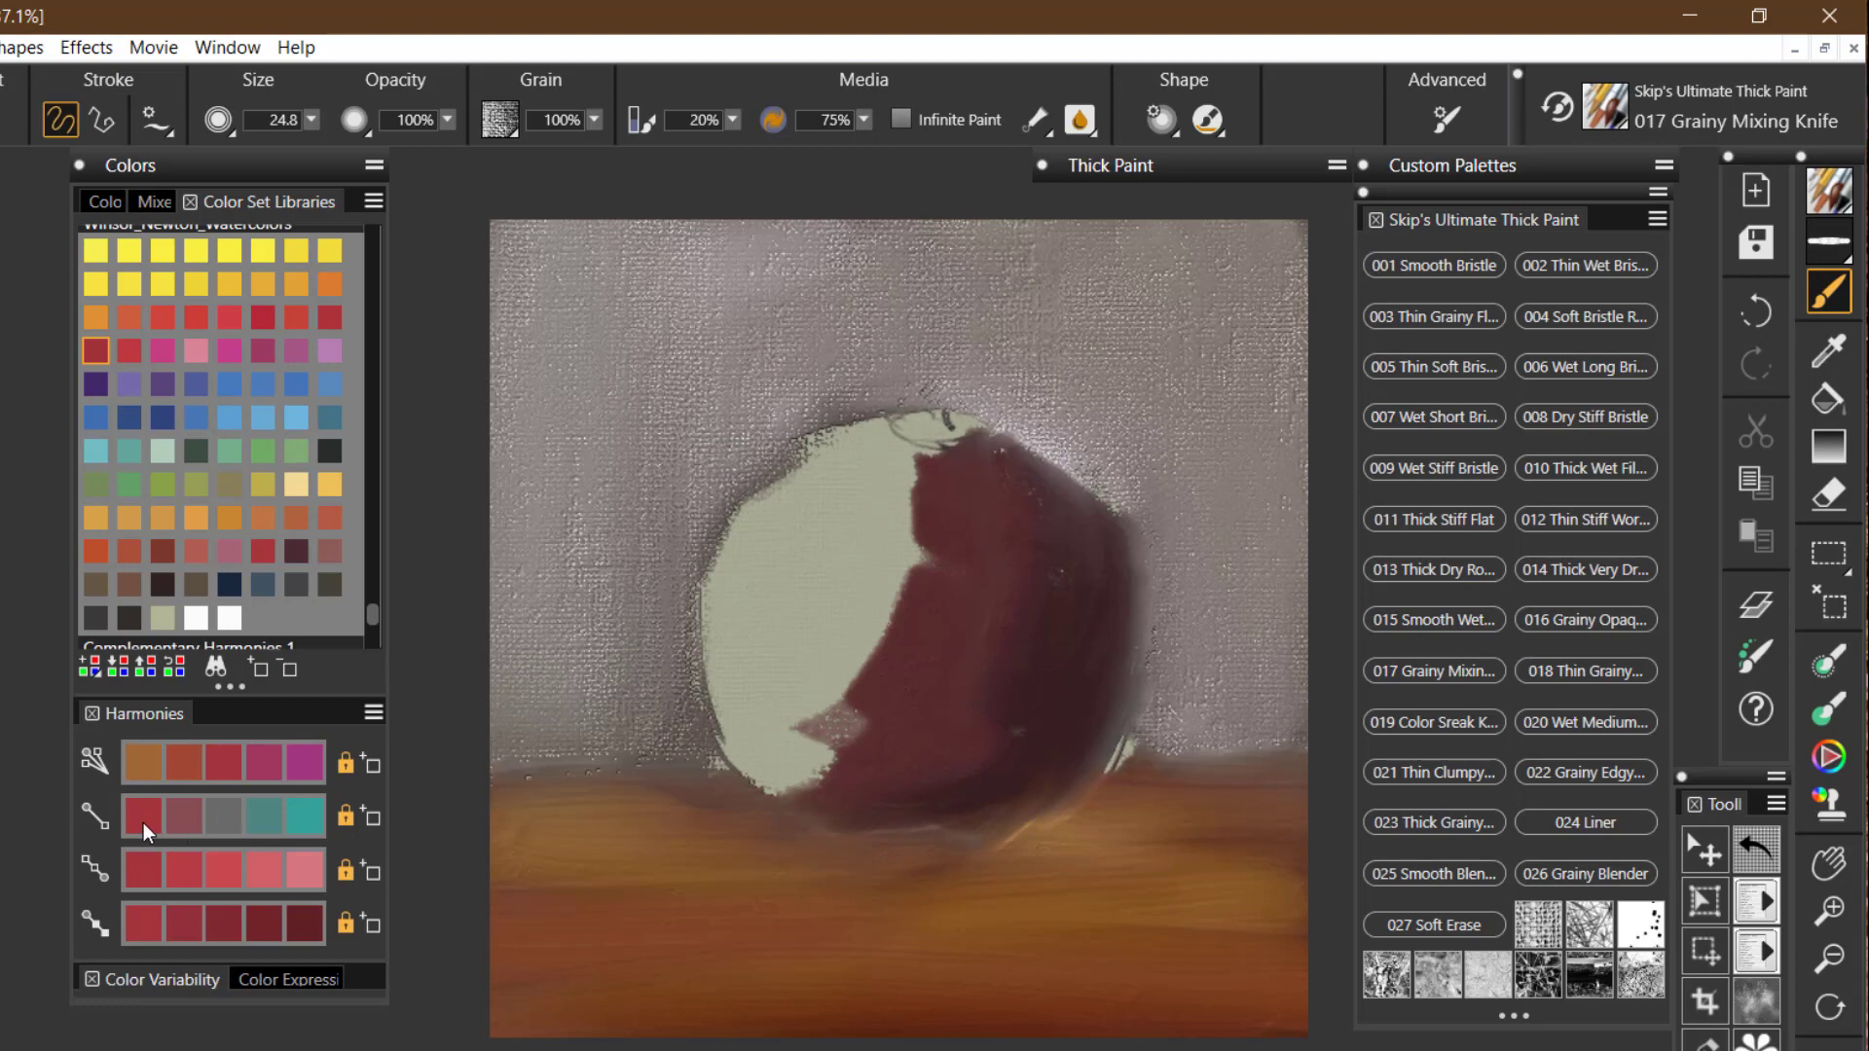
{"action": "mouse_move", "coordinate": [894, 459]}
{"action": "left_mouse_down"}
{"action": "mouse_move", "coordinate": [849, 541]}
{"action": "mouse_move", "coordinate": [884, 435]}
{"action": "mouse_move", "coordinate": [846, 497]}
{"action": "mouse_move", "coordinate": [883, 477]}
{"action": "mouse_move", "coordinate": [877, 556]}
{"action": "mouse_move", "coordinate": [897, 513]}
{"action": "mouse_move", "coordinate": [869, 581]}
{"action": "mouse_move", "coordinate": [885, 437]}
{"action": "mouse_move", "coordinate": [833, 456]}
{"action": "mouse_move", "coordinate": [871, 427]}
{"action": "mouse_move", "coordinate": [815, 437]}
{"action": "mouse_move", "coordinate": [752, 505]}
{"action": "mouse_move", "coordinate": [737, 568]}
{"action": "mouse_move", "coordinate": [849, 440]}
{"action": "mouse_move", "coordinate": [730, 537]}
{"action": "mouse_move", "coordinate": [753, 555]}
{"action": "mouse_move", "coordinate": [810, 478]}
{"action": "mouse_move", "coordinate": [731, 632]}
{"action": "mouse_move", "coordinate": [769, 517]}
{"action": "mouse_move", "coordinate": [731, 689]}
{"action": "mouse_move", "coordinate": [745, 724]}
{"action": "mouse_move", "coordinate": [724, 578]}
{"action": "mouse_move", "coordinate": [742, 546]}
{"action": "mouse_move", "coordinate": [762, 725]}
{"action": "mouse_move", "coordinate": [747, 668]}
{"action": "mouse_move", "coordinate": [774, 750]}
{"action": "mouse_move", "coordinate": [796, 754]}
{"action": "mouse_move", "coordinate": [737, 660]}
{"action": "mouse_move", "coordinate": [777, 768]}
{"action": "mouse_move", "coordinate": [799, 774]}
{"action": "mouse_move", "coordinate": [741, 702]}
{"action": "mouse_move", "coordinate": [761, 751]}
{"action": "mouse_move", "coordinate": [736, 718]}
{"action": "mouse_move", "coordinate": [825, 779]}
{"action": "mouse_move", "coordinate": [782, 755]}
{"action": "mouse_move", "coordinate": [820, 770]}
{"action": "mouse_move", "coordinate": [816, 534]}
{"action": "mouse_move", "coordinate": [858, 499]}
{"action": "mouse_move", "coordinate": [785, 546]}
{"action": "mouse_move", "coordinate": [781, 667]}
{"action": "mouse_move", "coordinate": [861, 499]}
{"action": "mouse_move", "coordinate": [780, 630]}
{"action": "mouse_move", "coordinate": [861, 446]}
{"action": "mouse_move", "coordinate": [768, 583]}
{"action": "mouse_move", "coordinate": [854, 463]}
{"action": "mouse_move", "coordinate": [781, 615]}
{"action": "mouse_move", "coordinate": [892, 504]}
{"action": "mouse_move", "coordinate": [807, 634]}
{"action": "mouse_move", "coordinate": [882, 555]}
{"action": "mouse_move", "coordinate": [831, 759]}
{"action": "mouse_move", "coordinate": [909, 503]}
{"action": "mouse_move", "coordinate": [924, 535]}
{"action": "mouse_move", "coordinate": [887, 677]}
{"action": "mouse_move", "coordinate": [881, 626]}
{"action": "left_mouse_up"}
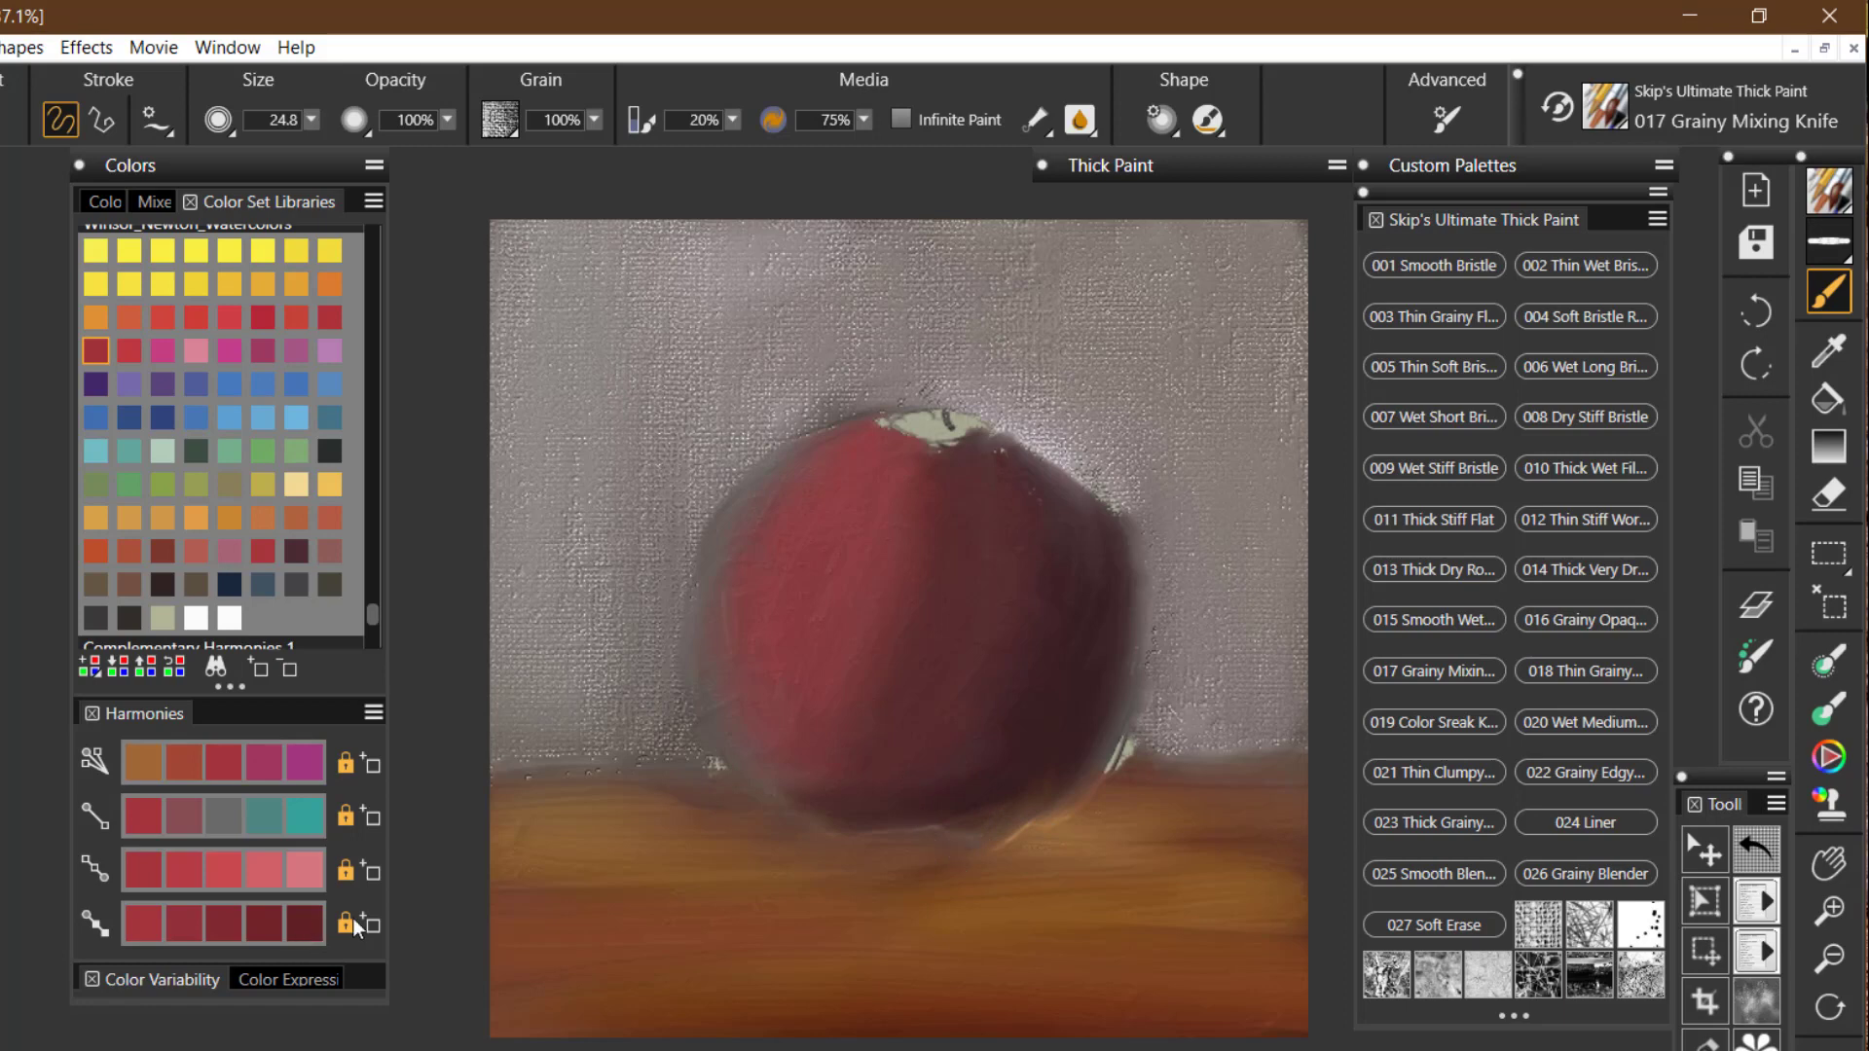
Step: Choose a dark shade in the Temporal Color Wheel and rework the fruit's shadow along its lower right and bottom edge
{"action": "key", "text": "grave"}
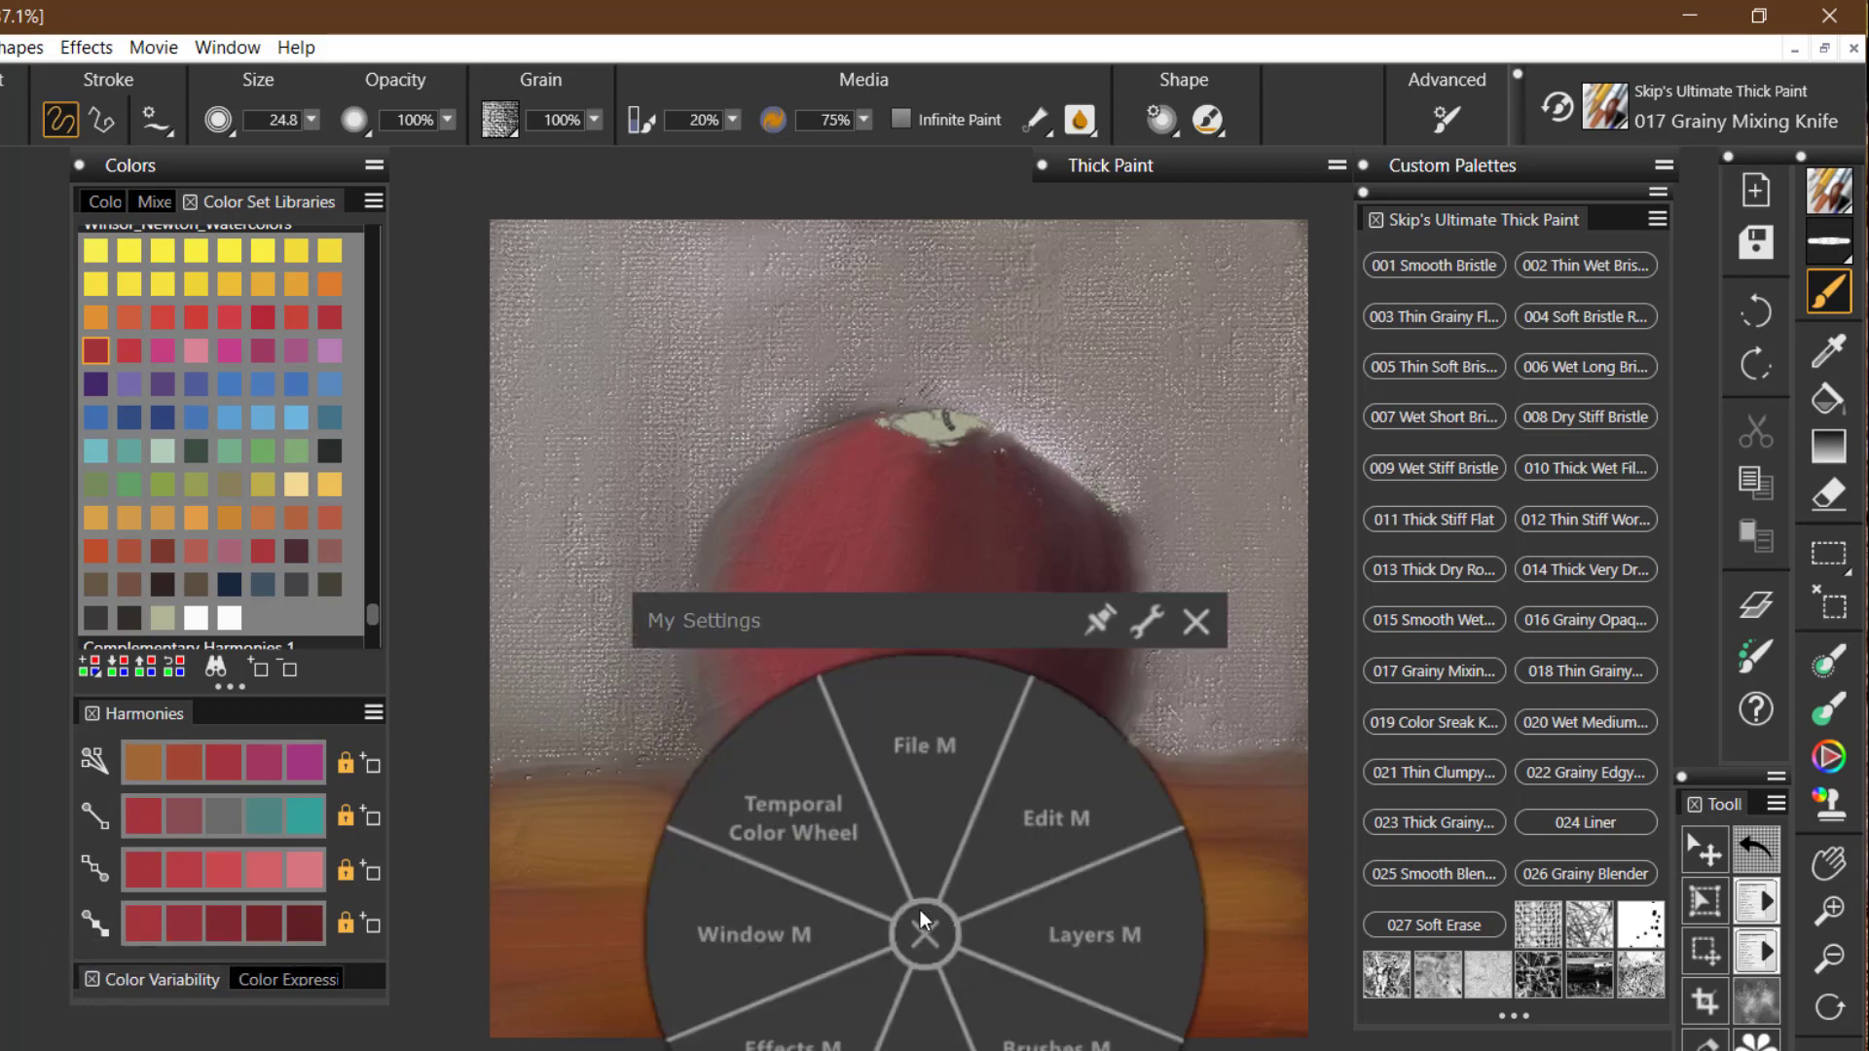
{"action": "left_click", "coordinate": [870, 888]}
{"action": "left_click_drag", "start_coordinate": [843, 944], "coordinate": [822, 973]}
{"action": "left_click", "coordinate": [801, 1046]}
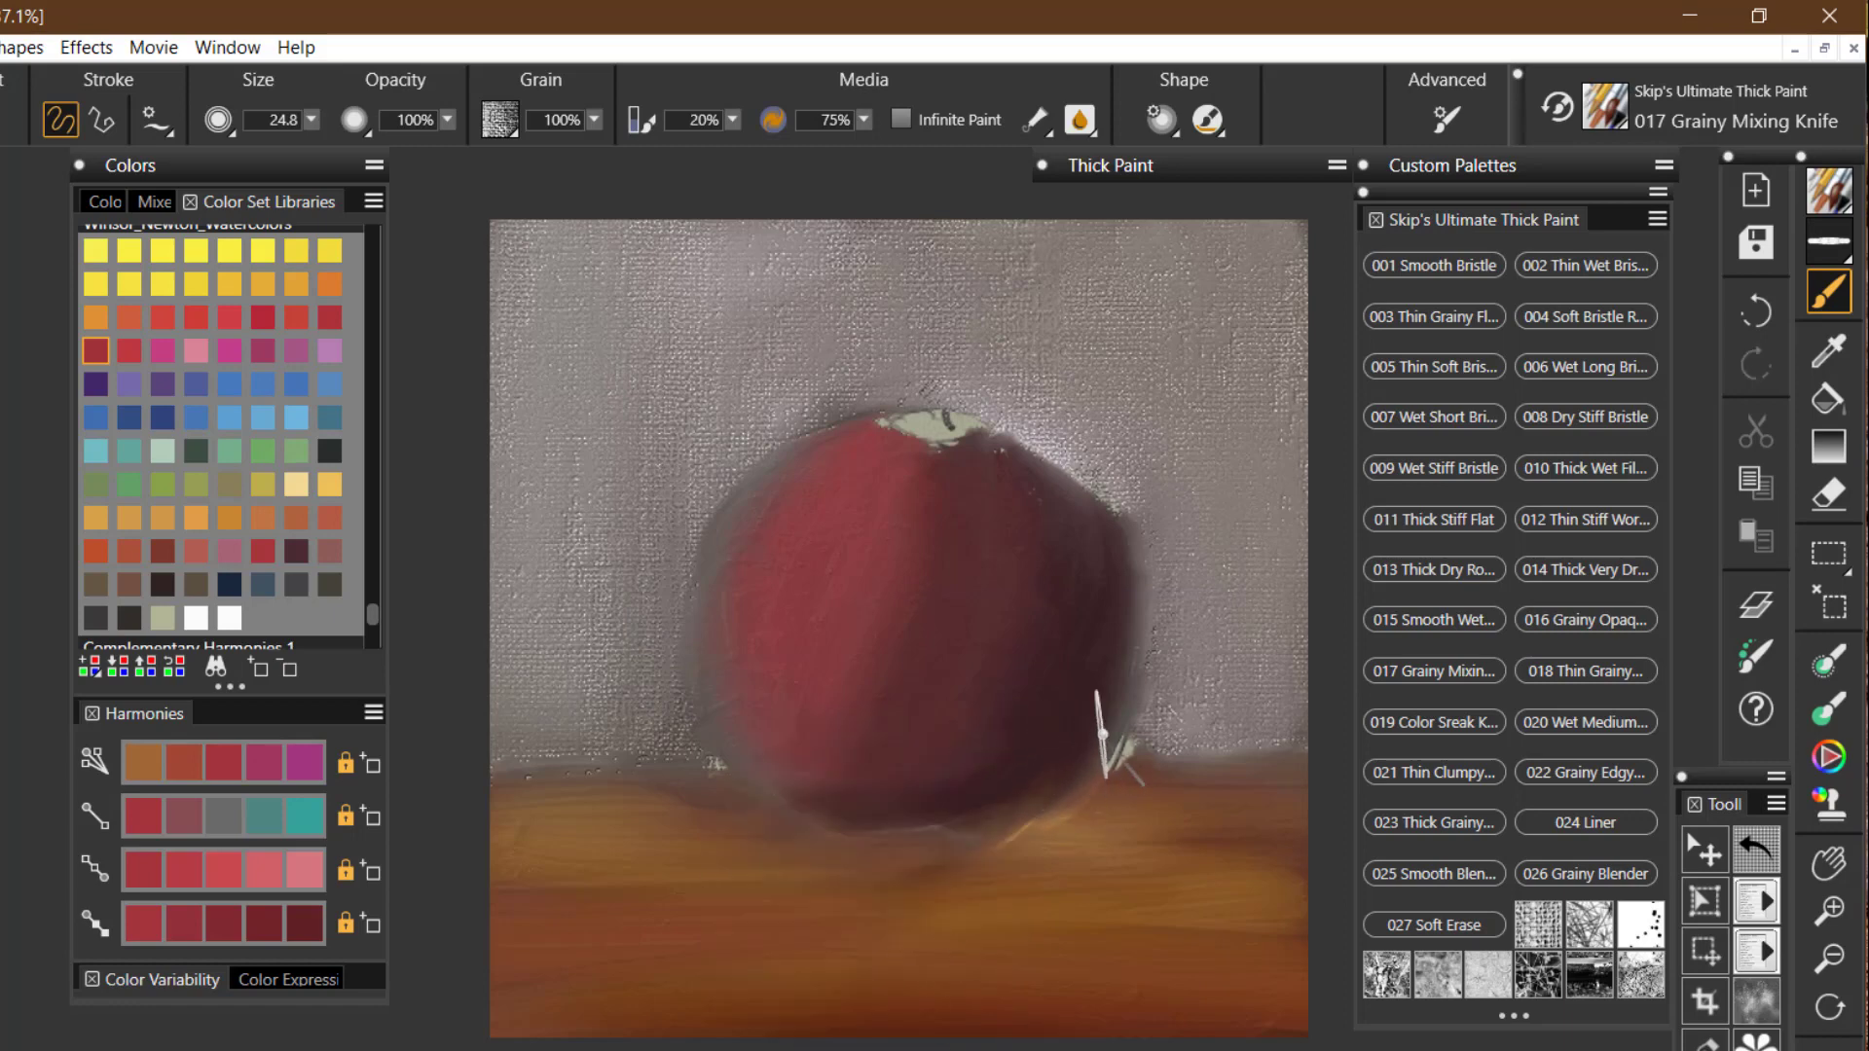
{"action": "left_click_drag", "start_coordinate": [1110, 731], "coordinate": [1000, 811]}
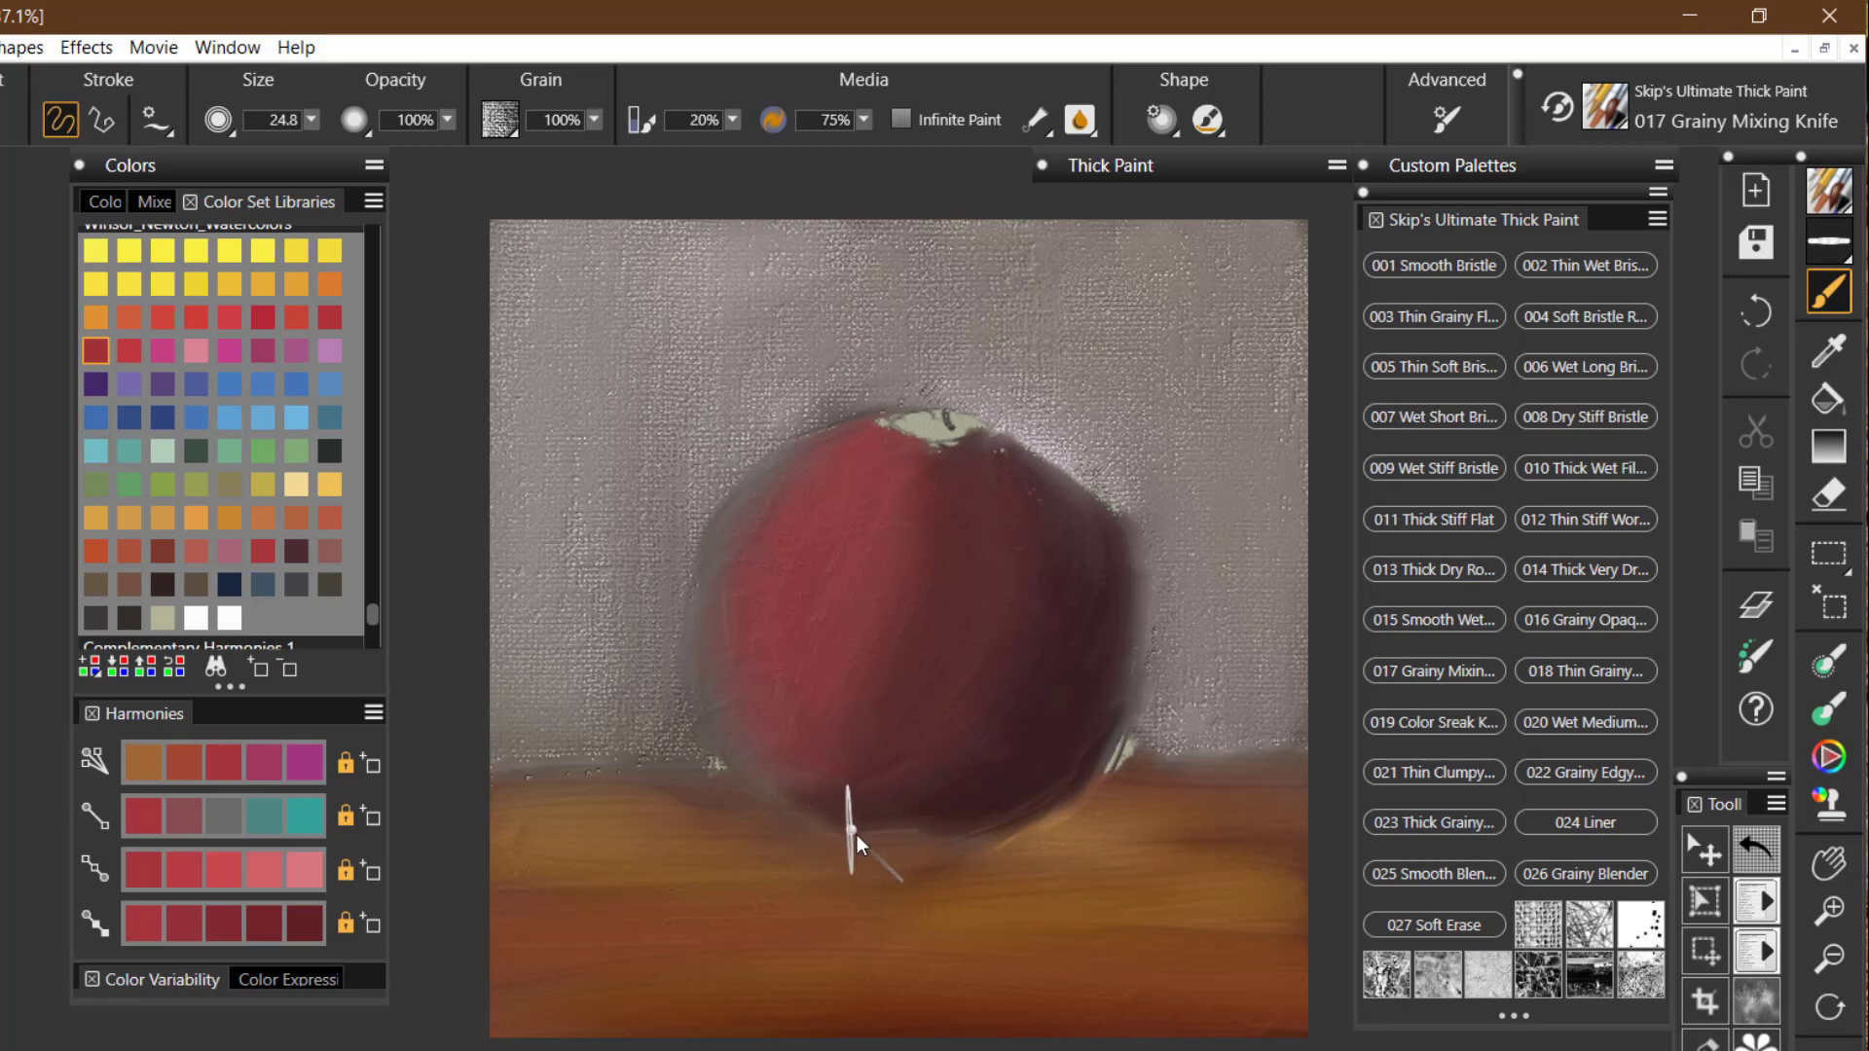
Step: Choose a light orange in the Temporal Color Wheel and blend it over the fruit's upper left as a warm lit area
{"action": "right_click", "coordinate": [844, 828]}
{"action": "left_click", "coordinate": [801, 774]}
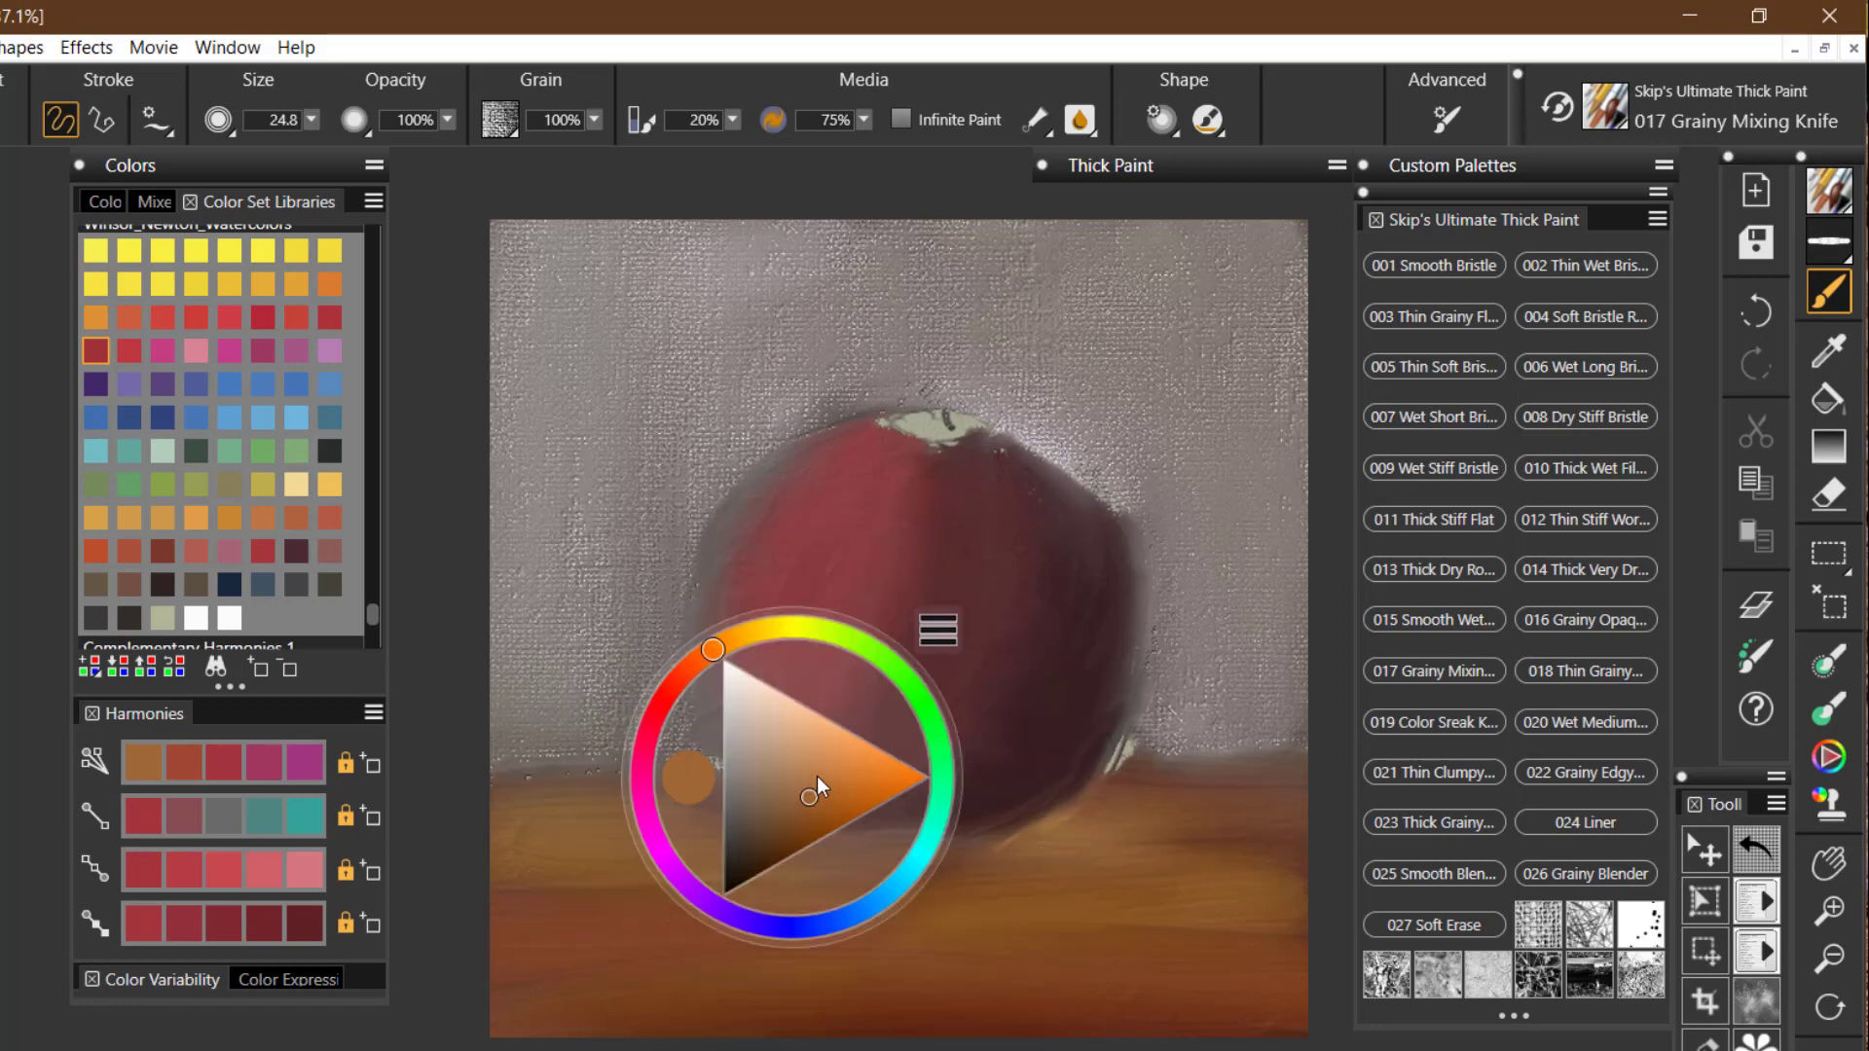
{"action": "left_click_drag", "start_coordinate": [818, 781], "coordinate": [824, 754]}
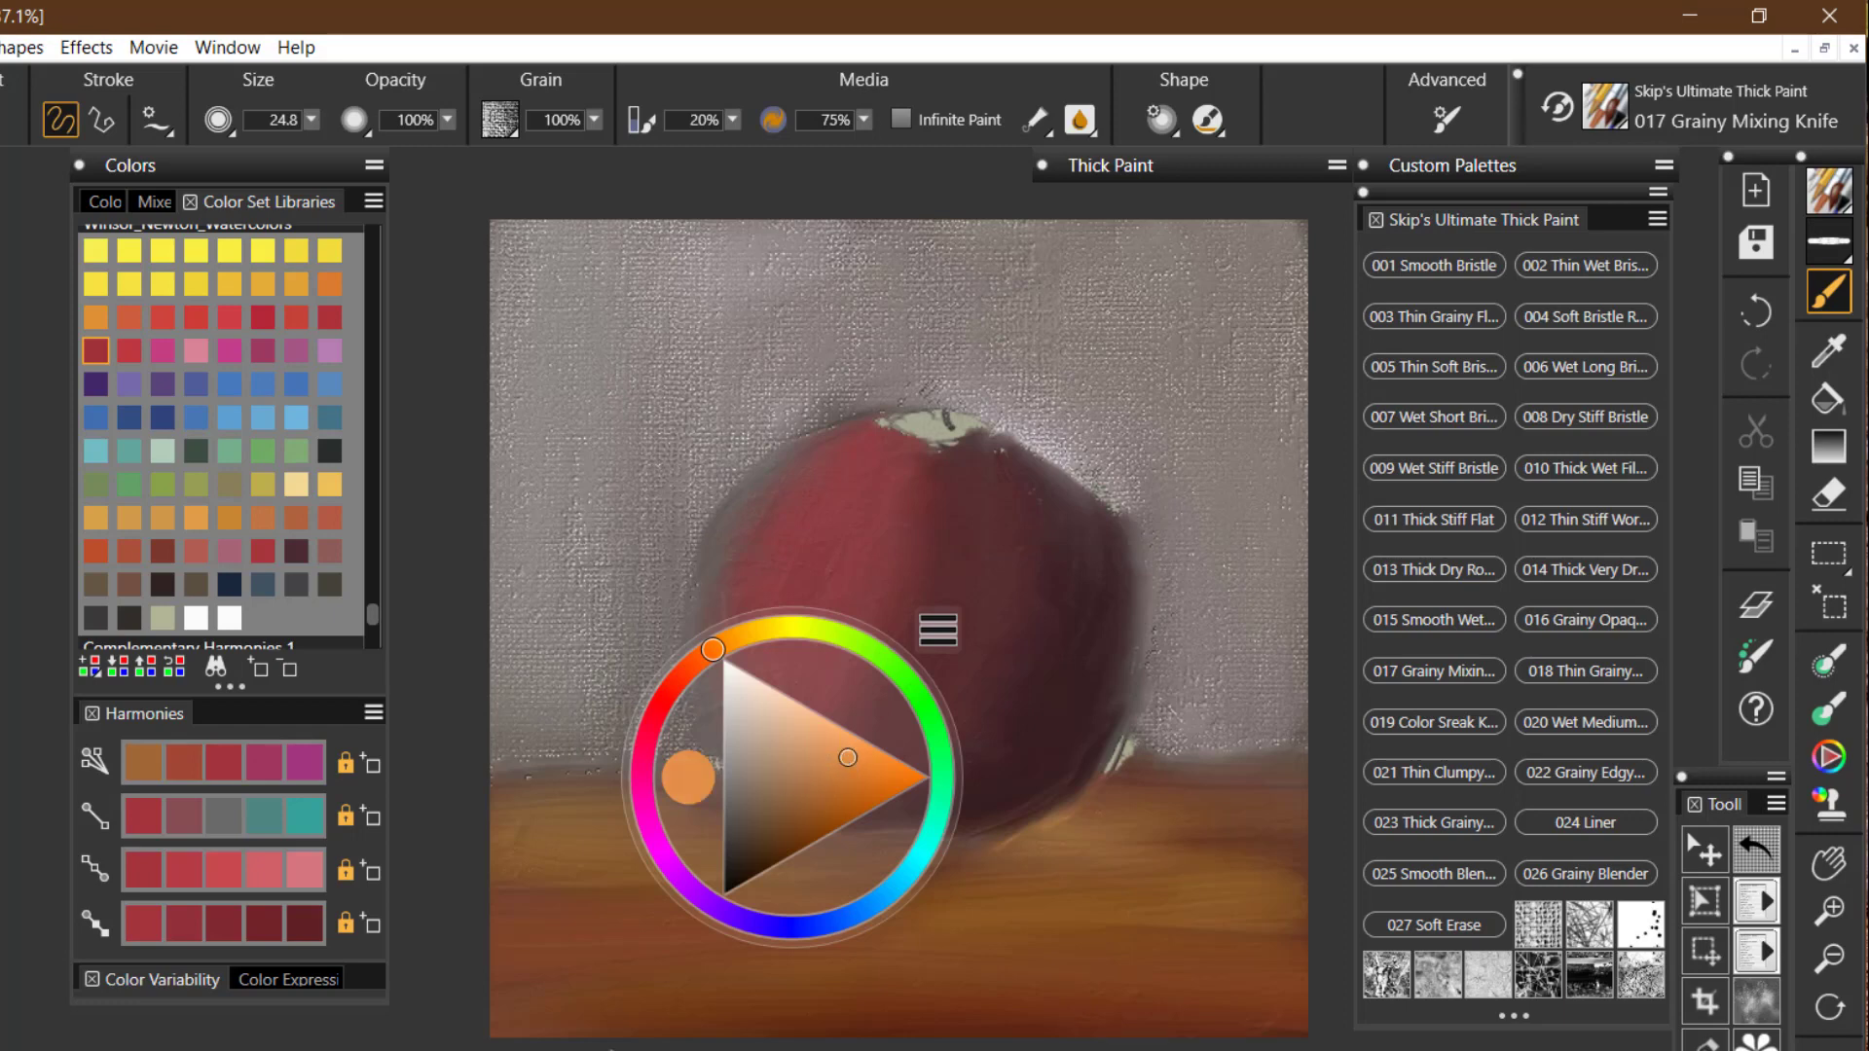
{"action": "left_click", "coordinate": [876, 433]}
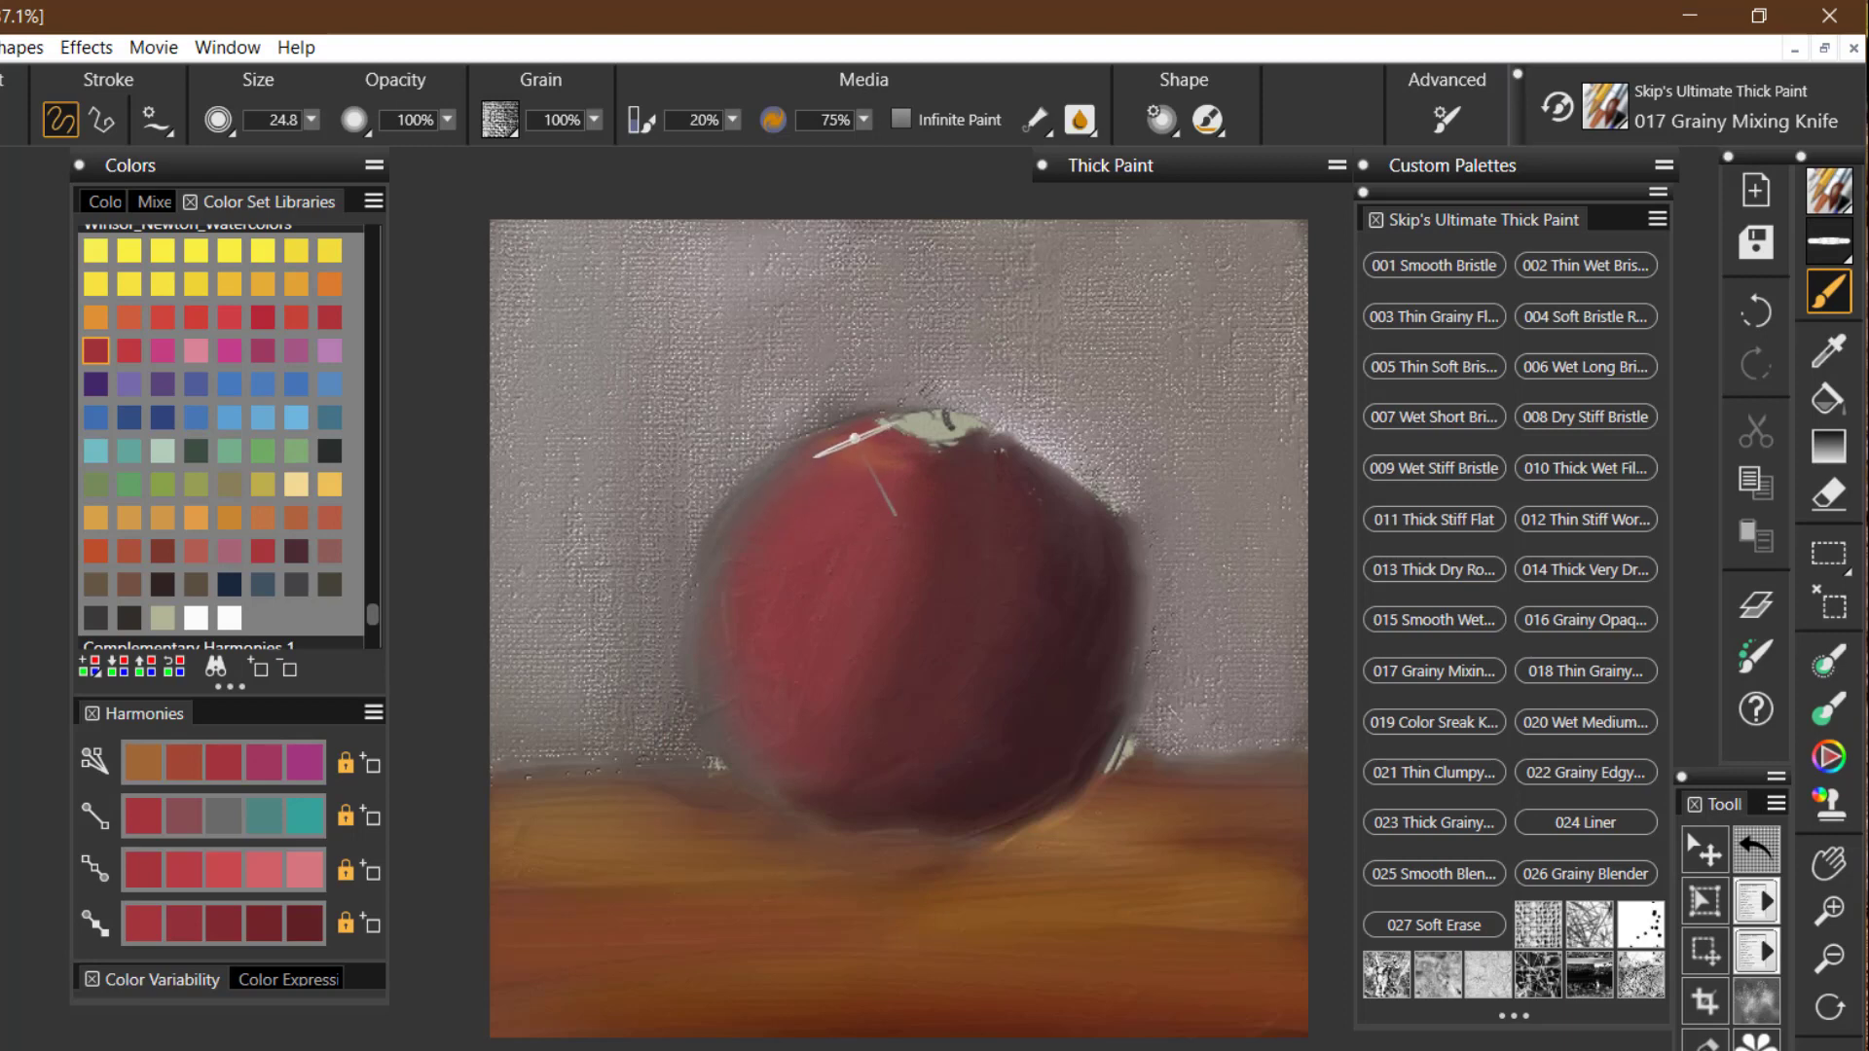
{"action": "mouse_move", "coordinate": [857, 477]}
{"action": "left_mouse_down"}
{"action": "mouse_move", "coordinate": [882, 444]}
{"action": "mouse_move", "coordinate": [842, 473]}
{"action": "mouse_move", "coordinate": [898, 436]}
{"action": "mouse_move", "coordinate": [764, 527]}
{"action": "mouse_move", "coordinate": [870, 457]}
{"action": "mouse_move", "coordinate": [791, 488]}
{"action": "mouse_move", "coordinate": [864, 456]}
{"action": "mouse_move", "coordinate": [832, 442]}
{"action": "mouse_move", "coordinate": [792, 475]}
{"action": "mouse_move", "coordinate": [842, 437]}
{"action": "mouse_move", "coordinate": [781, 488]}
{"action": "mouse_move", "coordinate": [840, 439]}
{"action": "mouse_move", "coordinate": [802, 507]}
{"action": "mouse_move", "coordinate": [890, 451]}
{"action": "mouse_move", "coordinate": [829, 538]}
{"action": "mouse_move", "coordinate": [906, 454]}
{"action": "mouse_move", "coordinate": [842, 567]}
{"action": "mouse_move", "coordinate": [892, 471]}
{"action": "mouse_move", "coordinate": [879, 550]}
{"action": "mouse_move", "coordinate": [917, 464]}
{"action": "mouse_move", "coordinate": [878, 598]}
{"action": "mouse_move", "coordinate": [912, 460]}
{"action": "mouse_move", "coordinate": [907, 561]}
{"action": "mouse_move", "coordinate": [929, 469]}
{"action": "mouse_move", "coordinate": [933, 554]}
{"action": "mouse_move", "coordinate": [936, 451]}
{"action": "mouse_move", "coordinate": [917, 539]}
{"action": "mouse_move", "coordinate": [885, 515]}
{"action": "mouse_move", "coordinate": [826, 581]}
{"action": "mouse_move", "coordinate": [869, 500]}
{"action": "mouse_move", "coordinate": [810, 553]}
{"action": "mouse_move", "coordinate": [855, 514]}
{"action": "mouse_move", "coordinate": [796, 541]}
{"action": "mouse_move", "coordinate": [861, 477]}
{"action": "mouse_move", "coordinate": [777, 533]}
{"action": "mouse_move", "coordinate": [839, 495]}
{"action": "mouse_move", "coordinate": [822, 467]}
{"action": "mouse_move", "coordinate": [798, 502]}
{"action": "mouse_move", "coordinate": [856, 438]}
{"action": "mouse_move", "coordinate": [748, 524]}
{"action": "mouse_move", "coordinate": [818, 448]}
{"action": "mouse_move", "coordinate": [767, 561]}
{"action": "mouse_move", "coordinate": [836, 456]}
{"action": "mouse_move", "coordinate": [749, 506]}
{"action": "mouse_move", "coordinate": [761, 562]}
{"action": "mouse_move", "coordinate": [829, 450]}
{"action": "mouse_move", "coordinate": [741, 612]}
{"action": "mouse_move", "coordinate": [831, 478]}
{"action": "mouse_move", "coordinate": [824, 447]}
{"action": "mouse_move", "coordinate": [791, 620]}
{"action": "mouse_move", "coordinate": [874, 463]}
{"action": "mouse_move", "coordinate": [743, 674]}
{"action": "mouse_move", "coordinate": [847, 459]}
{"action": "mouse_move", "coordinate": [739, 594]}
{"action": "mouse_move", "coordinate": [855, 452]}
{"action": "mouse_move", "coordinate": [758, 633]}
{"action": "mouse_move", "coordinate": [895, 475]}
{"action": "mouse_move", "coordinate": [784, 684]}
{"action": "mouse_move", "coordinate": [779, 621]}
{"action": "mouse_move", "coordinate": [763, 722]}
{"action": "mouse_move", "coordinate": [793, 575]}
{"action": "mouse_move", "coordinate": [886, 532]}
{"action": "mouse_move", "coordinate": [848, 767]}
{"action": "mouse_move", "coordinate": [895, 636]}
{"action": "mouse_move", "coordinate": [857, 804]}
{"action": "mouse_move", "coordinate": [926, 621]}
{"action": "mouse_move", "coordinate": [947, 458]}
{"action": "mouse_move", "coordinate": [949, 567]}
{"action": "mouse_move", "coordinate": [825, 842]}
{"action": "mouse_move", "coordinate": [933, 485]}
{"action": "mouse_move", "coordinate": [851, 777]}
{"action": "mouse_move", "coordinate": [915, 540]}
{"action": "mouse_move", "coordinate": [896, 517]}
{"action": "mouse_move", "coordinate": [893, 630]}
{"action": "mouse_move", "coordinate": [913, 663]}
{"action": "mouse_move", "coordinate": [939, 468]}
{"action": "mouse_move", "coordinate": [925, 584]}
{"action": "mouse_move", "coordinate": [903, 569]}
{"action": "mouse_move", "coordinate": [827, 793]}
{"action": "mouse_move", "coordinate": [908, 511]}
{"action": "mouse_move", "coordinate": [833, 737]}
{"action": "mouse_move", "coordinate": [839, 808]}
{"action": "mouse_move", "coordinate": [941, 513]}
{"action": "mouse_move", "coordinate": [839, 790]}
{"action": "mouse_move", "coordinate": [873, 709]}
{"action": "left_mouse_up"}
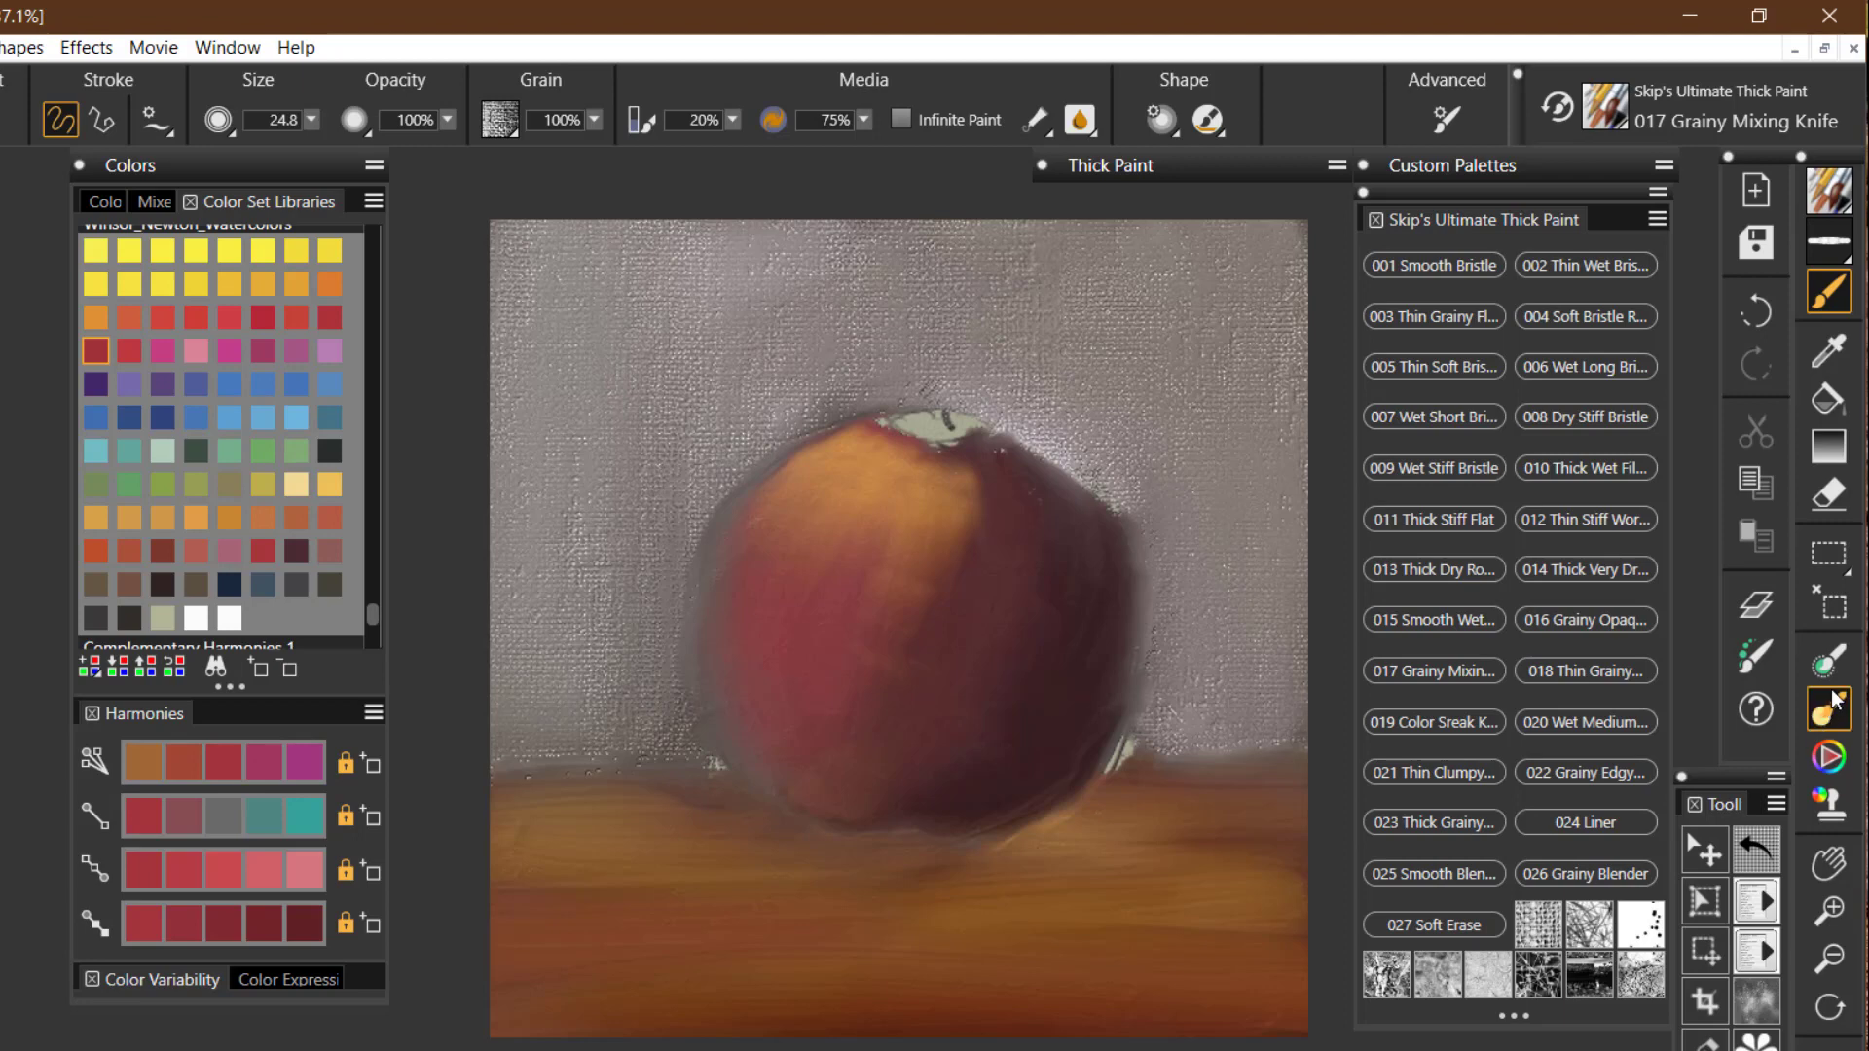
Step: Reduce the Grainy Mixing Knife to size 6.5 and choose pale yellow from the color set
{"action": "key", "text": "bracketleft"}
{"action": "key", "text": "bracketleft"}
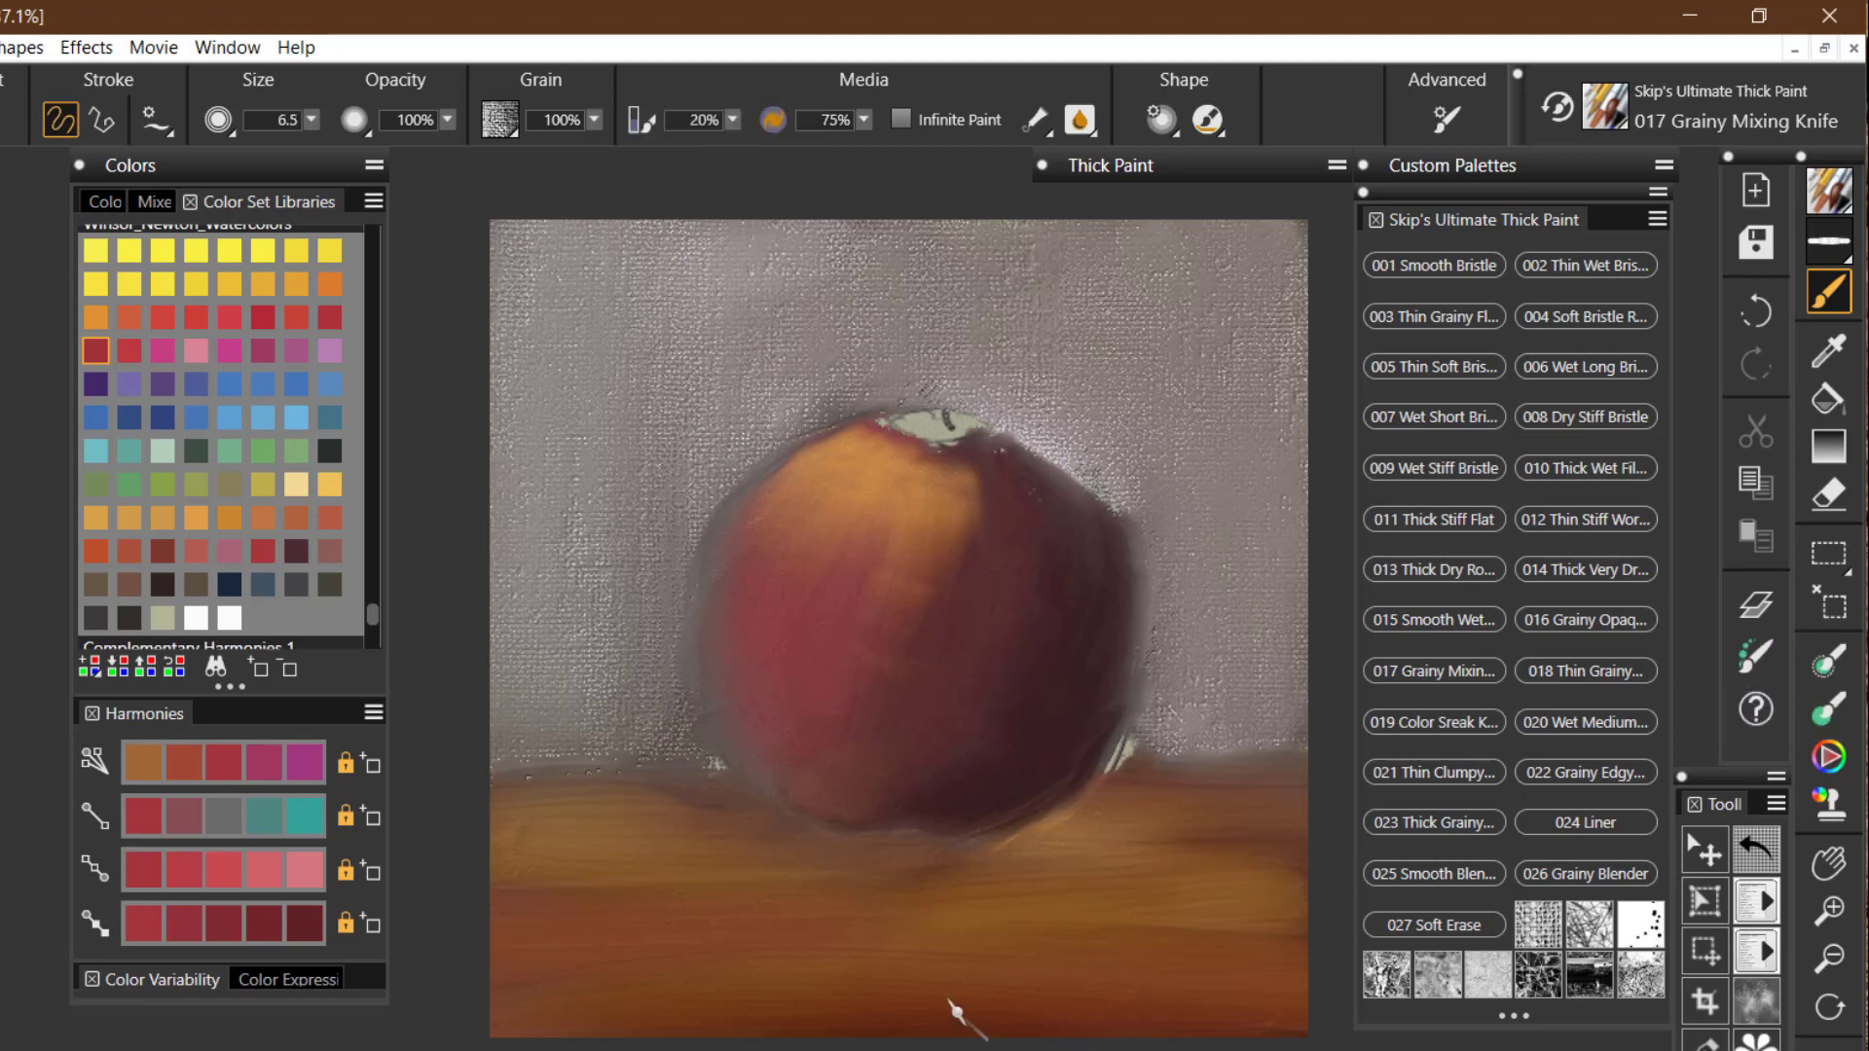
{"action": "left_click", "coordinate": [296, 480]}
Step: Try pale yellow highlight strokes over the orange area with the Grainy Mixing Knife and undo them
{"action": "left_click_drag", "start_coordinate": [870, 484], "coordinate": [825, 550]}
{"action": "mouse_move", "coordinate": [862, 490]}
{"action": "left_mouse_down"}
{"action": "mouse_move", "coordinate": [826, 572]}
{"action": "mouse_move", "coordinate": [907, 449]}
{"action": "mouse_move", "coordinate": [903, 531]}
{"action": "mouse_move", "coordinate": [886, 551]}
{"action": "mouse_move", "coordinate": [858, 490]}
{"action": "mouse_move", "coordinate": [821, 597]}
{"action": "mouse_move", "coordinate": [865, 543]}
{"action": "mouse_move", "coordinate": [857, 524]}
{"action": "mouse_move", "coordinate": [839, 540]}
{"action": "mouse_move", "coordinate": [852, 511]}
{"action": "mouse_move", "coordinate": [826, 548]}
{"action": "mouse_move", "coordinate": [853, 507]}
{"action": "mouse_move", "coordinate": [815, 579]}
{"action": "mouse_move", "coordinate": [853, 529]}
{"action": "left_mouse_up"}
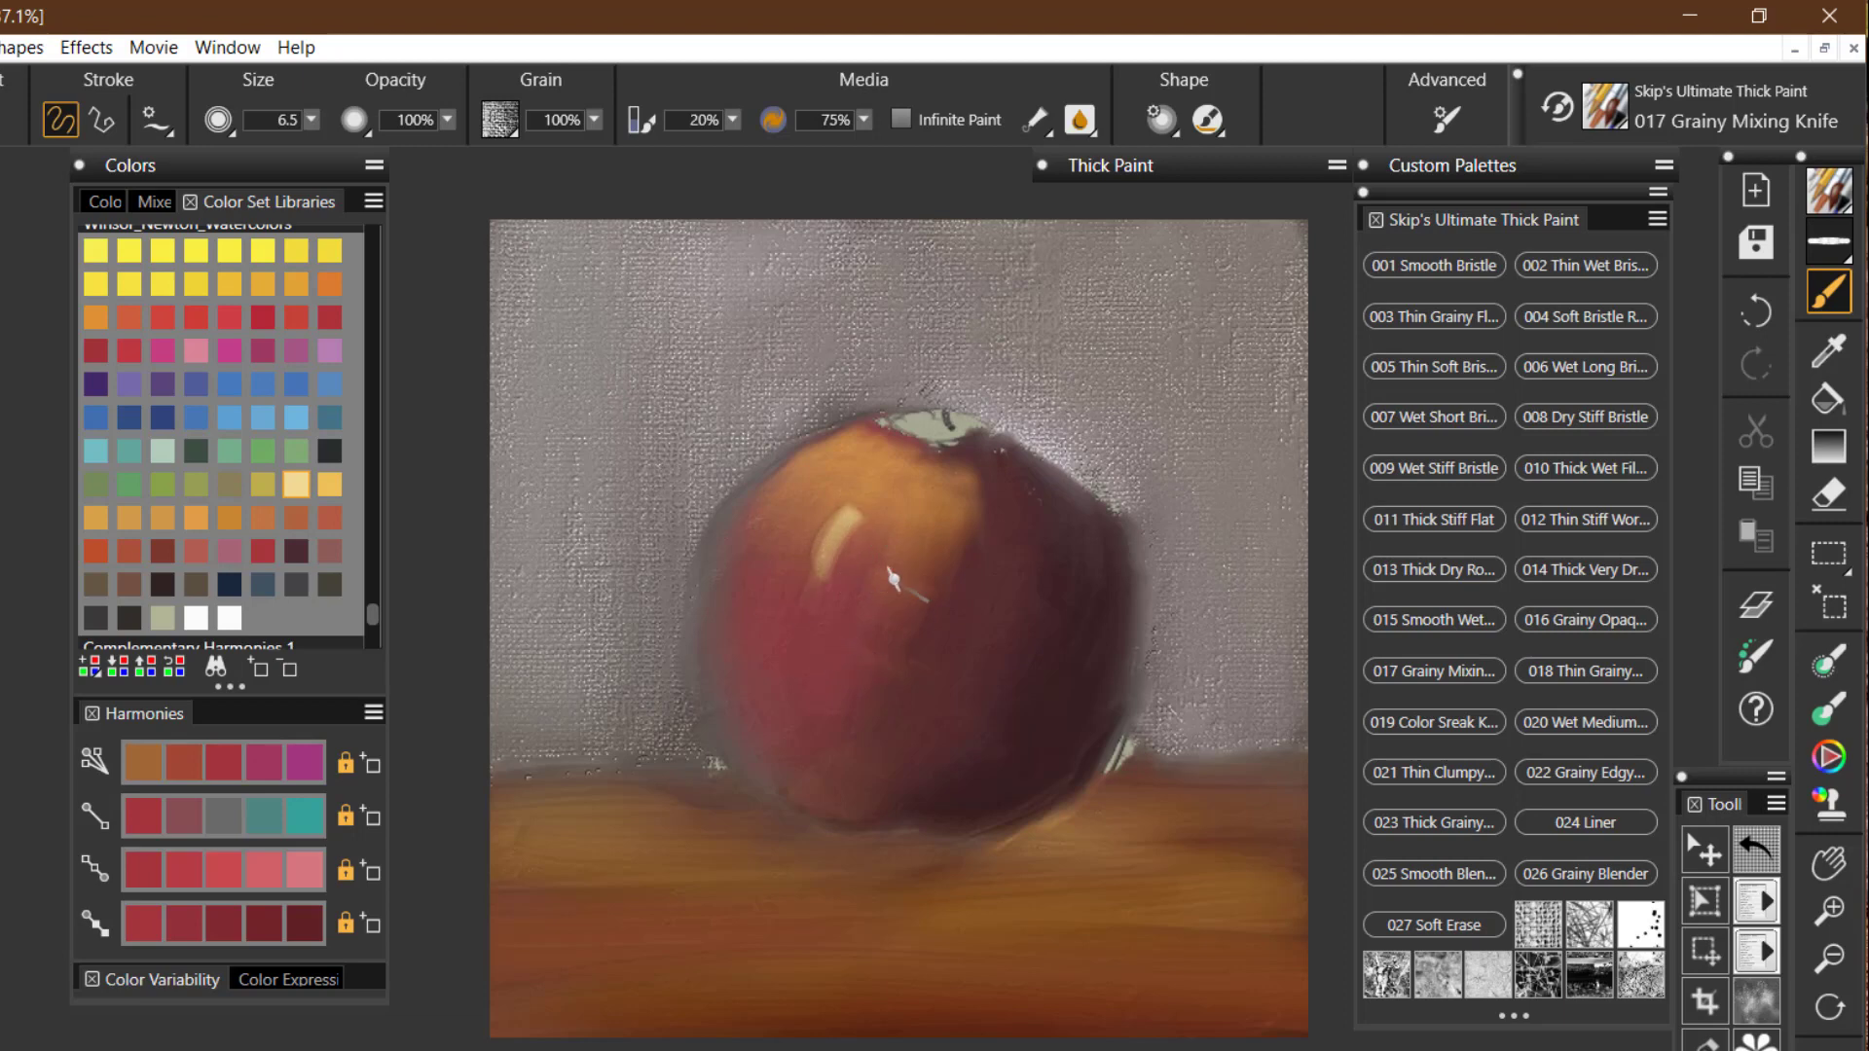
{"action": "key", "text": "ctrl+z"}
{"action": "key", "text": "ctrl+z"}
{"action": "key", "text": "ctrl+z"}
Step: With the 016 Grainy Opaque Knife at size 8.8, paint a short pale yellow highlight on the fruit's upper left, redoing the first stroke
{"action": "left_click", "coordinate": [1586, 619]}
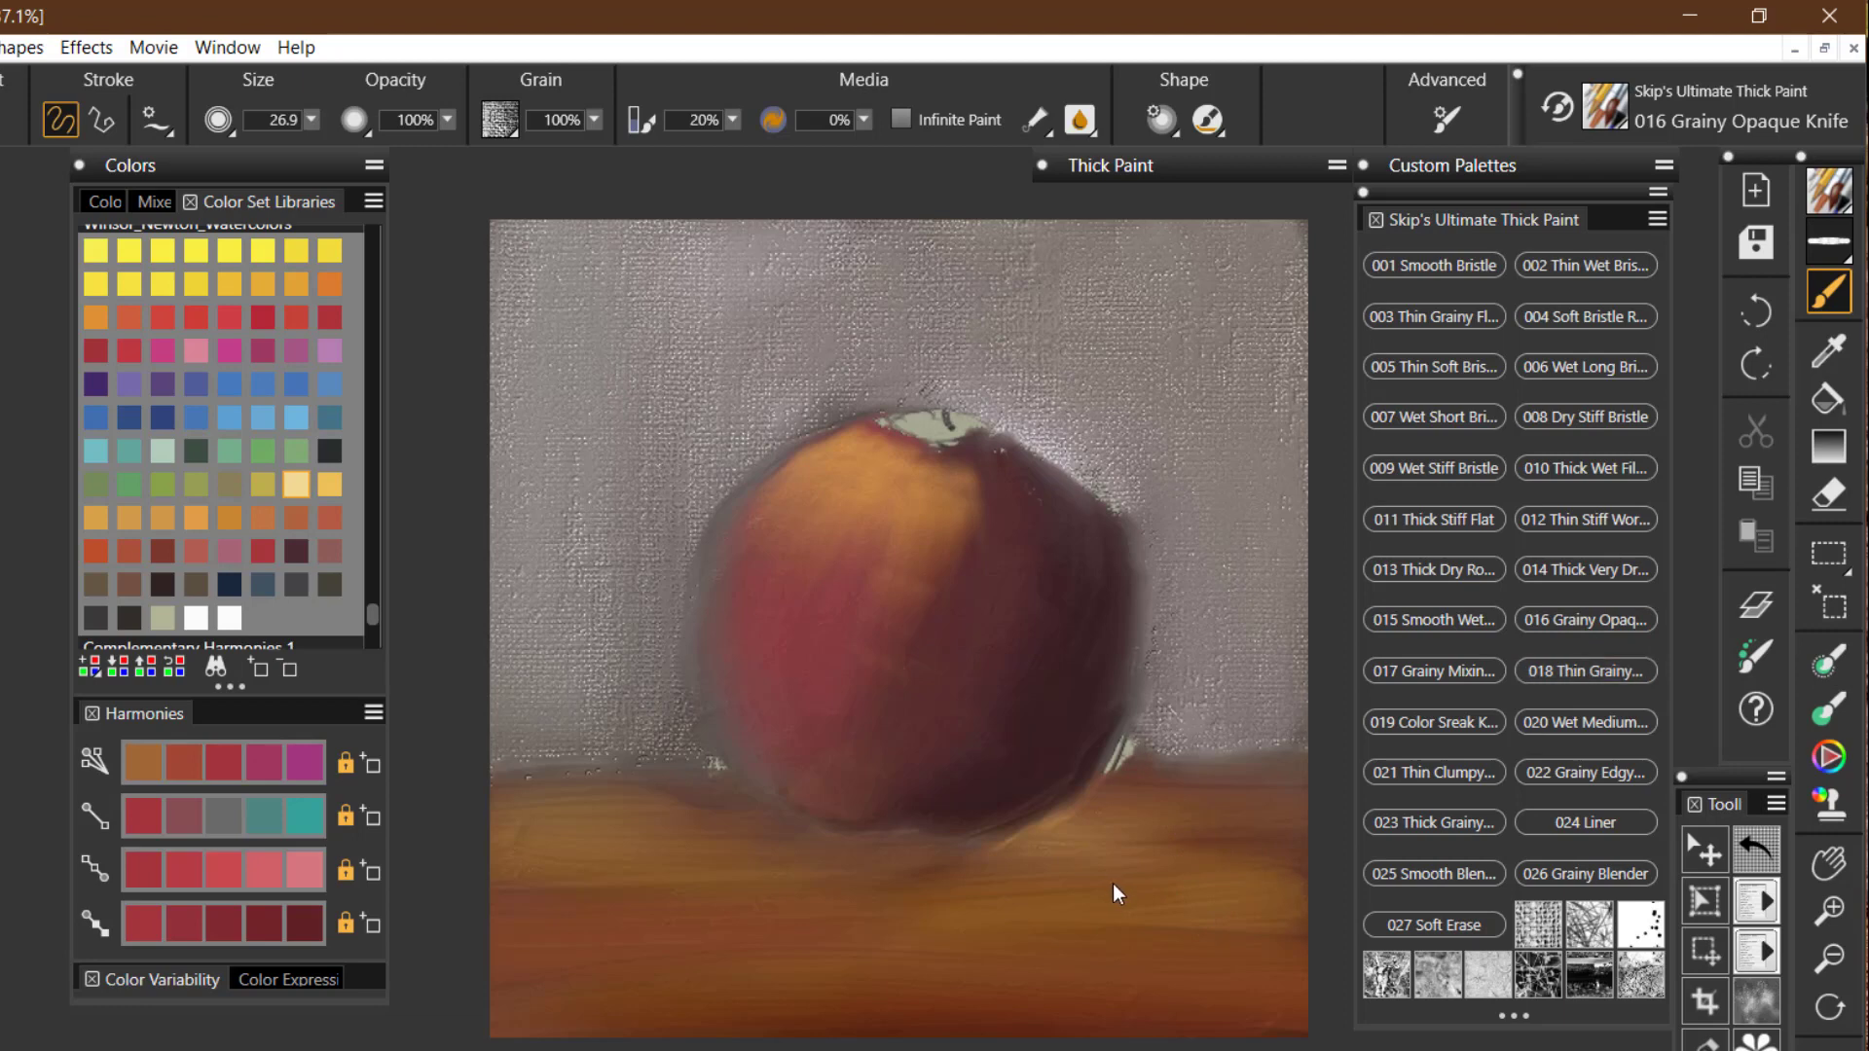
{"action": "left_click_drag", "start_coordinate": [1117, 887], "coordinate": [1120, 890]}
{"action": "left_click_drag", "start_coordinate": [864, 495], "coordinate": [833, 566]}
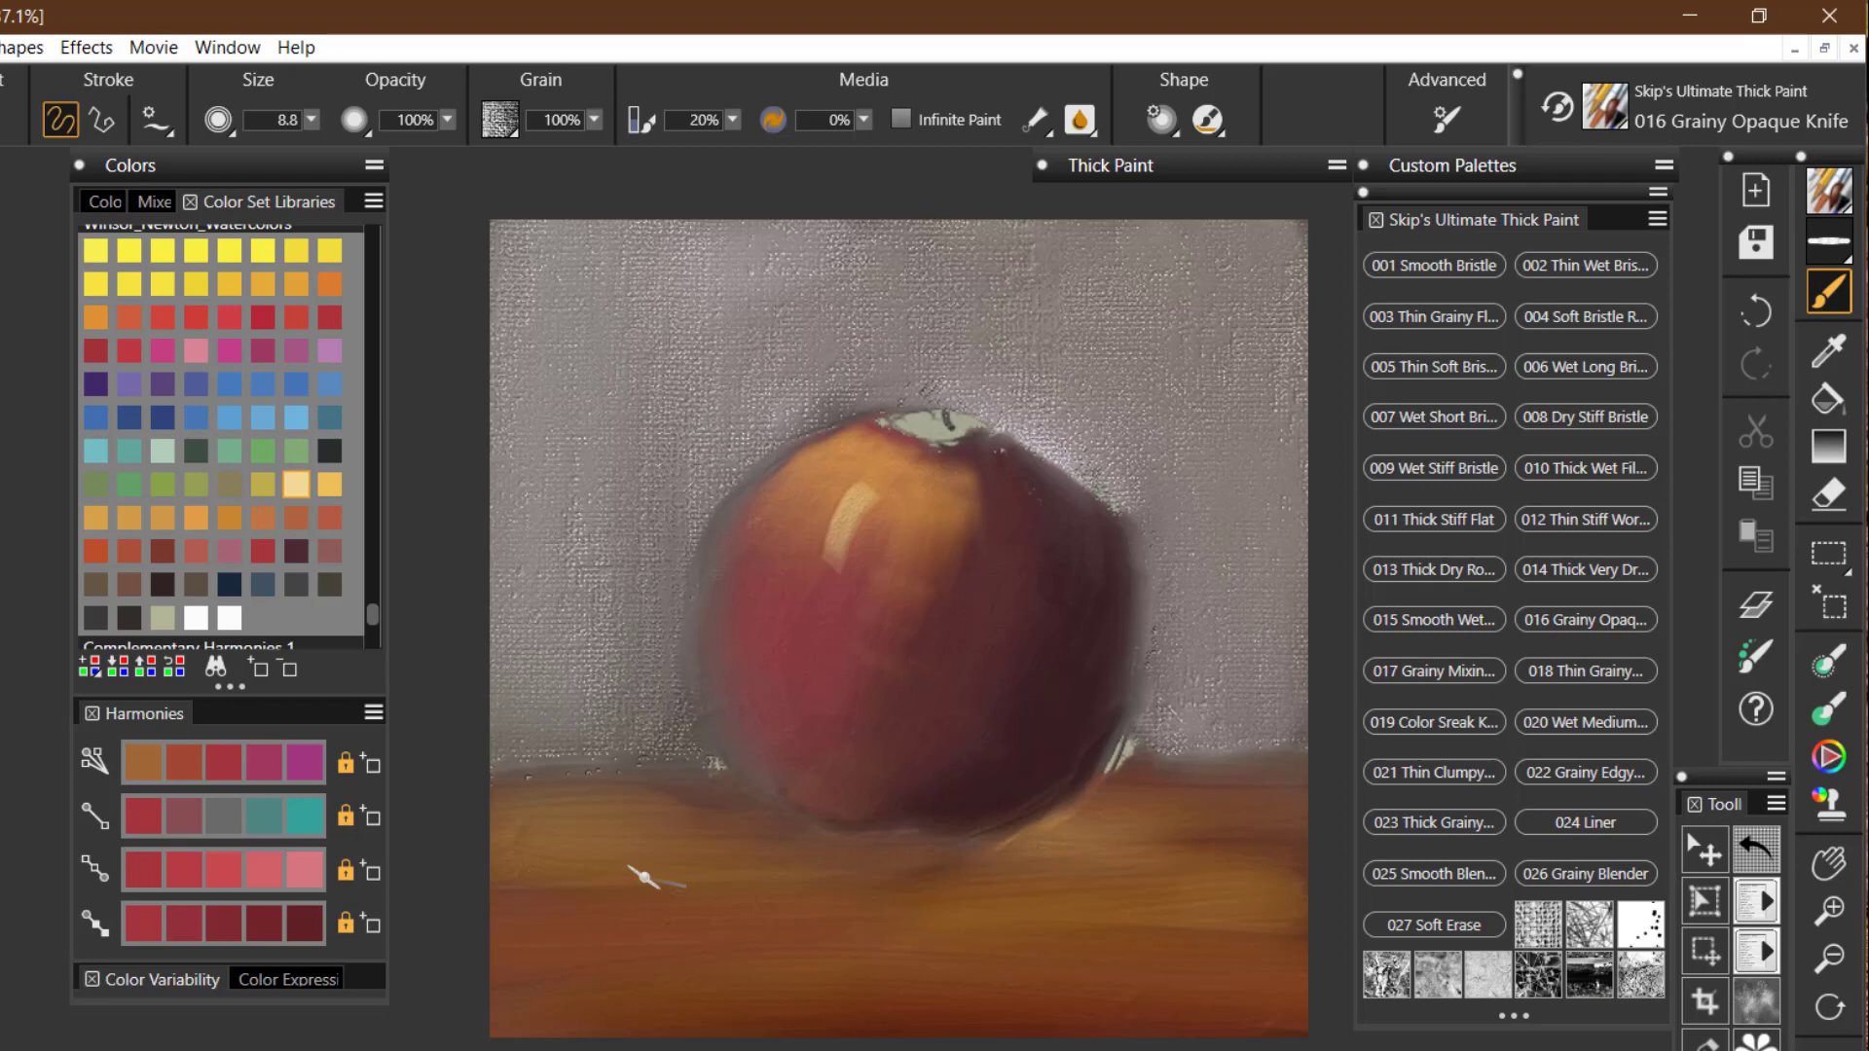
{"action": "key", "text": "ctrl+z"}
{"action": "left_click_drag", "start_coordinate": [843, 506], "coordinate": [804, 580]}
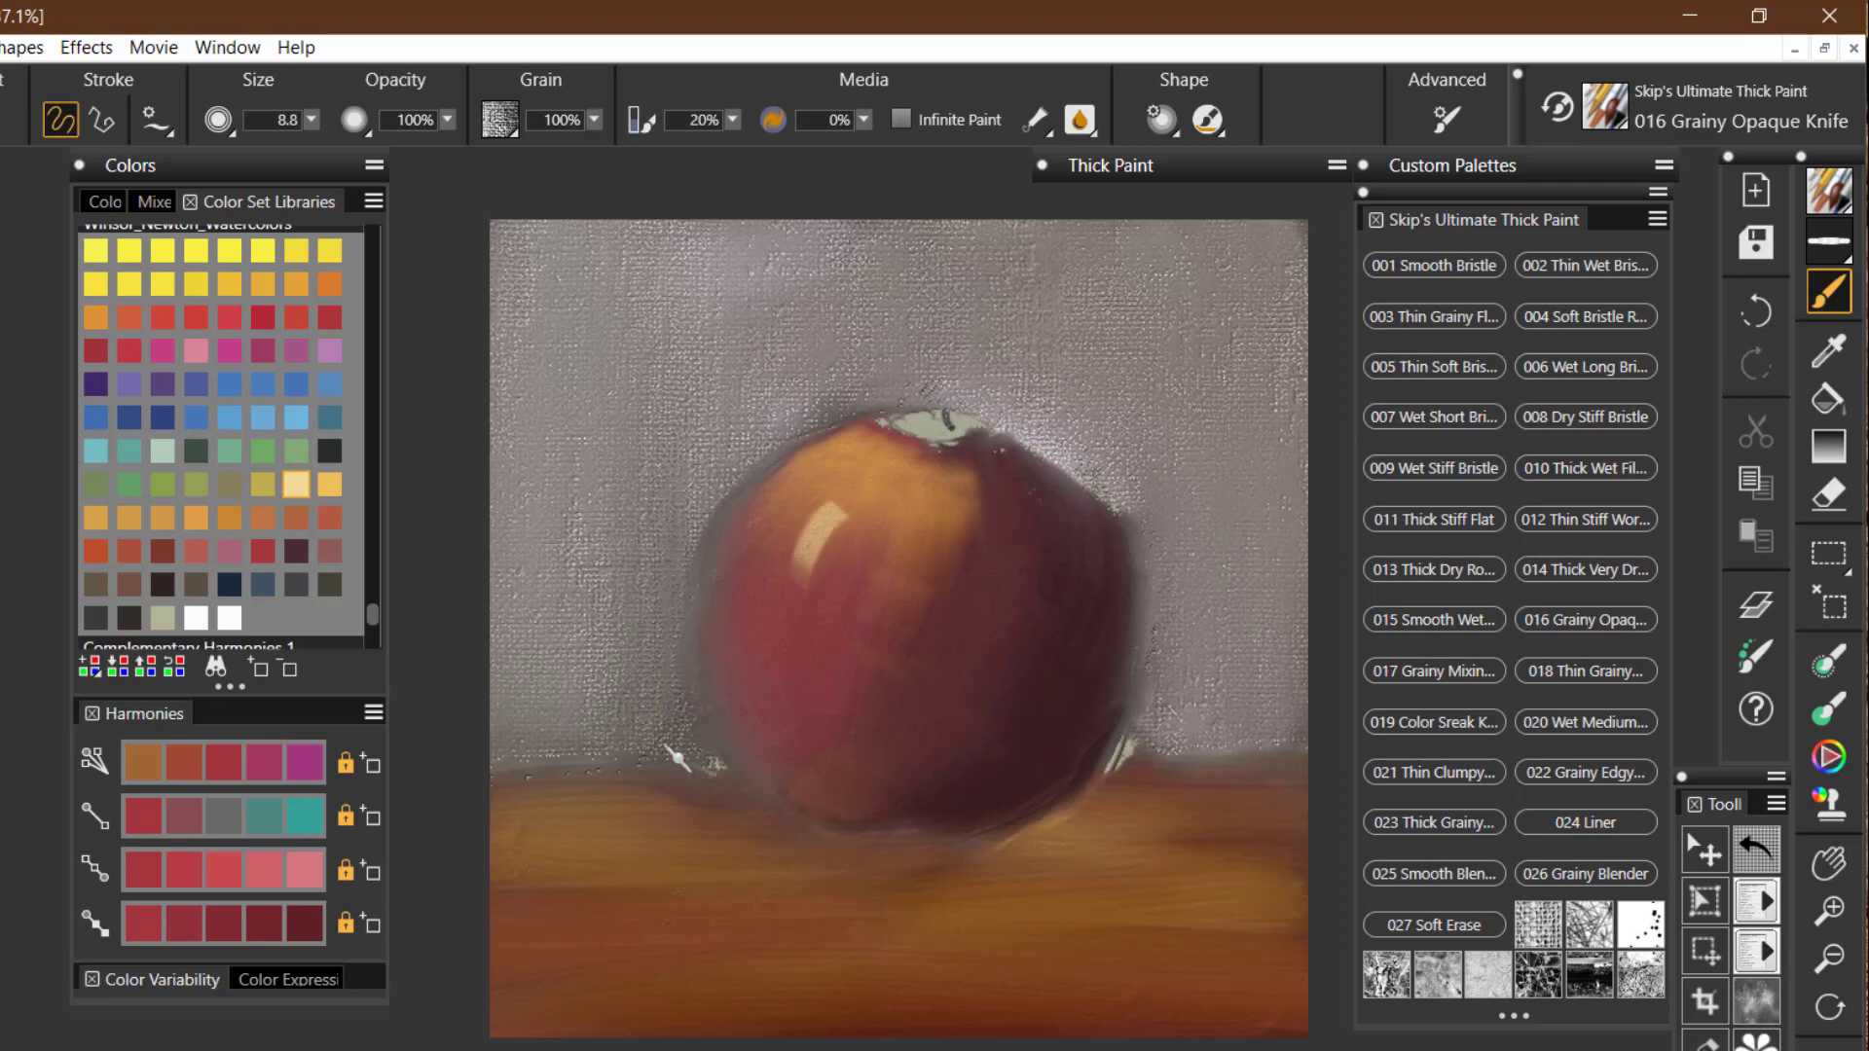